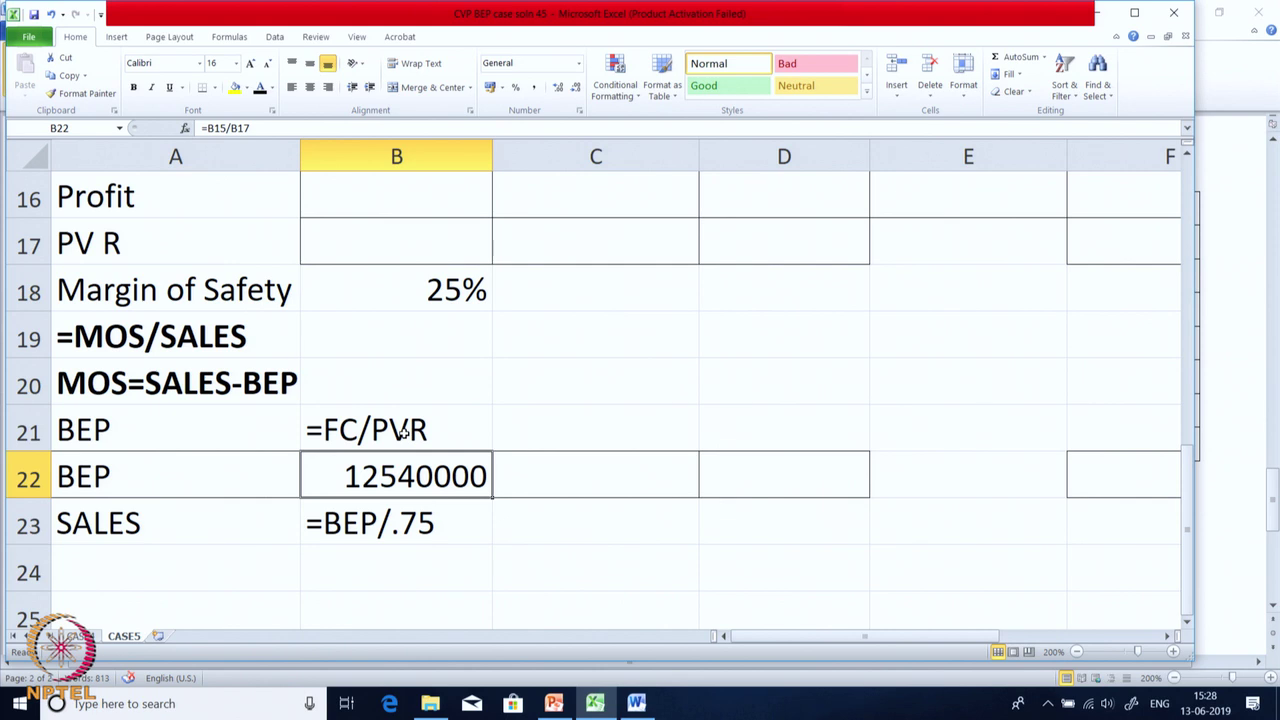
Reveal the budget PV ratio in B17 by setting its font colour to black.
{"action": "scroll", "coordinate": [390, 455], "scroll_direction": "up", "scroll_amount": 3}
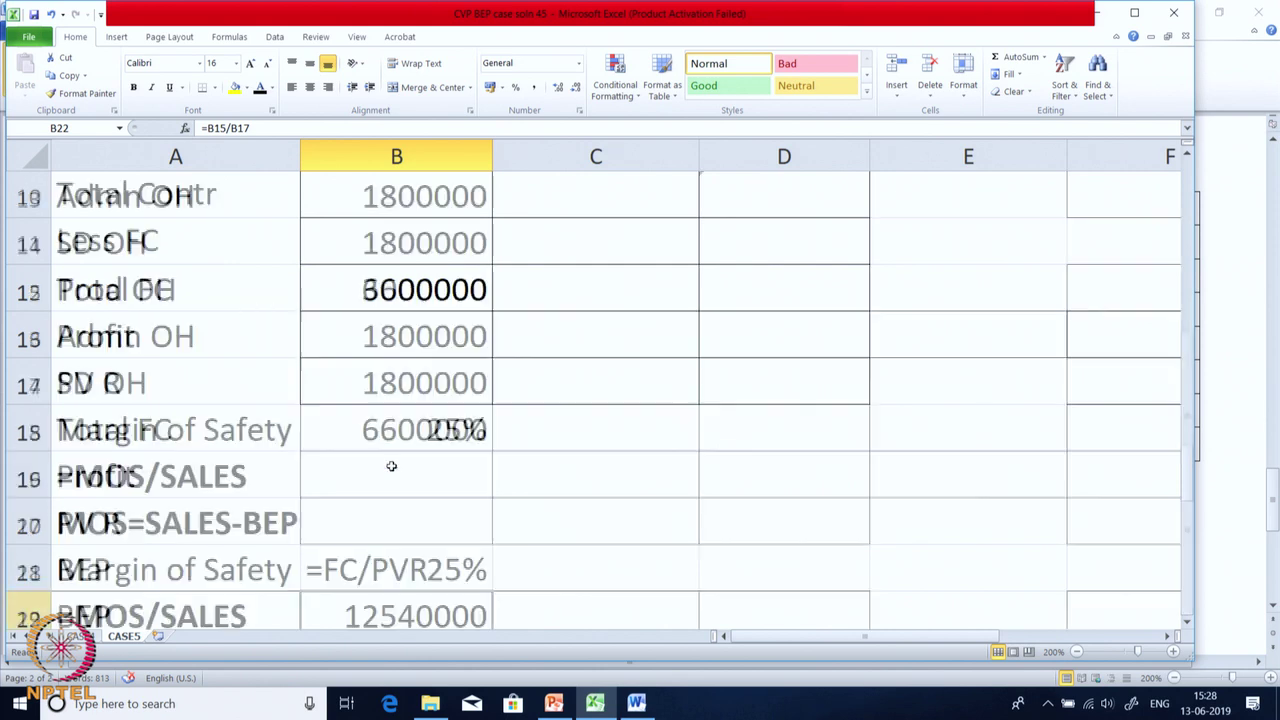
{"action": "scroll", "coordinate": [390, 467], "scroll_direction": "up", "scroll_amount": 2}
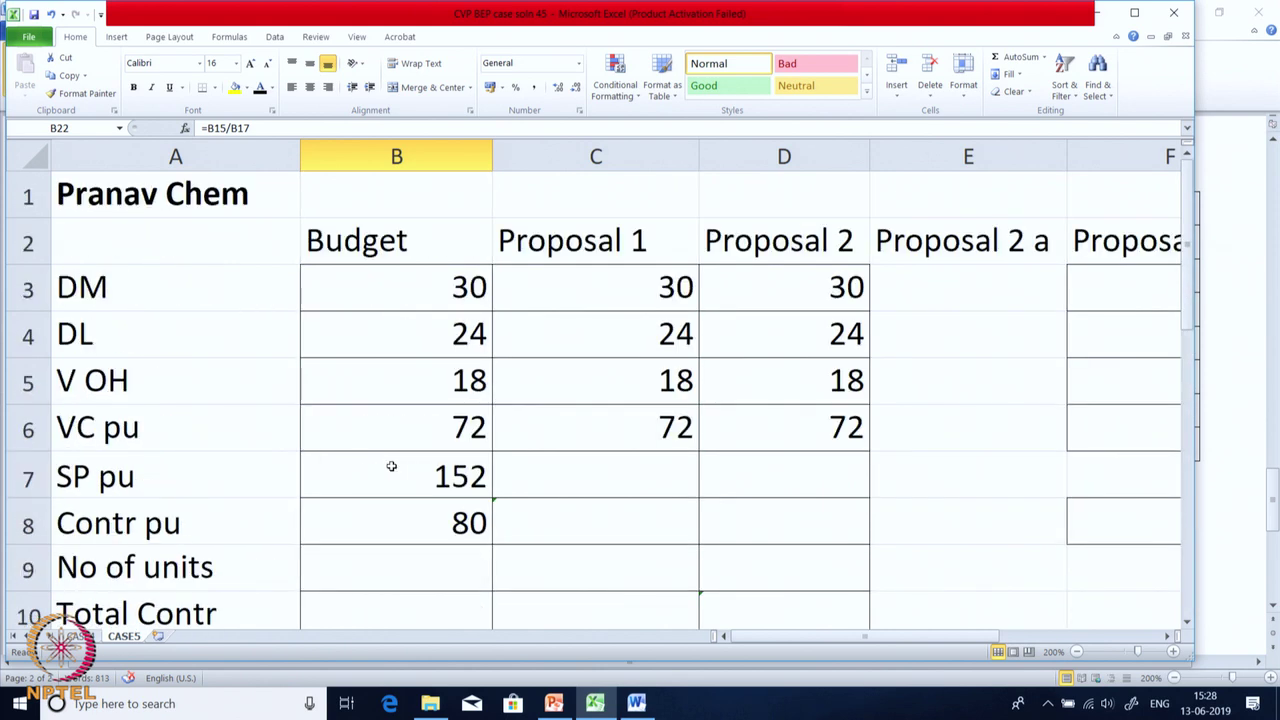
{"action": "left_click", "coordinate": [401, 518]}
{"action": "left_click", "coordinate": [404, 474]}
{"action": "scroll", "coordinate": [403, 473], "scroll_direction": "down", "scroll_amount": 3}
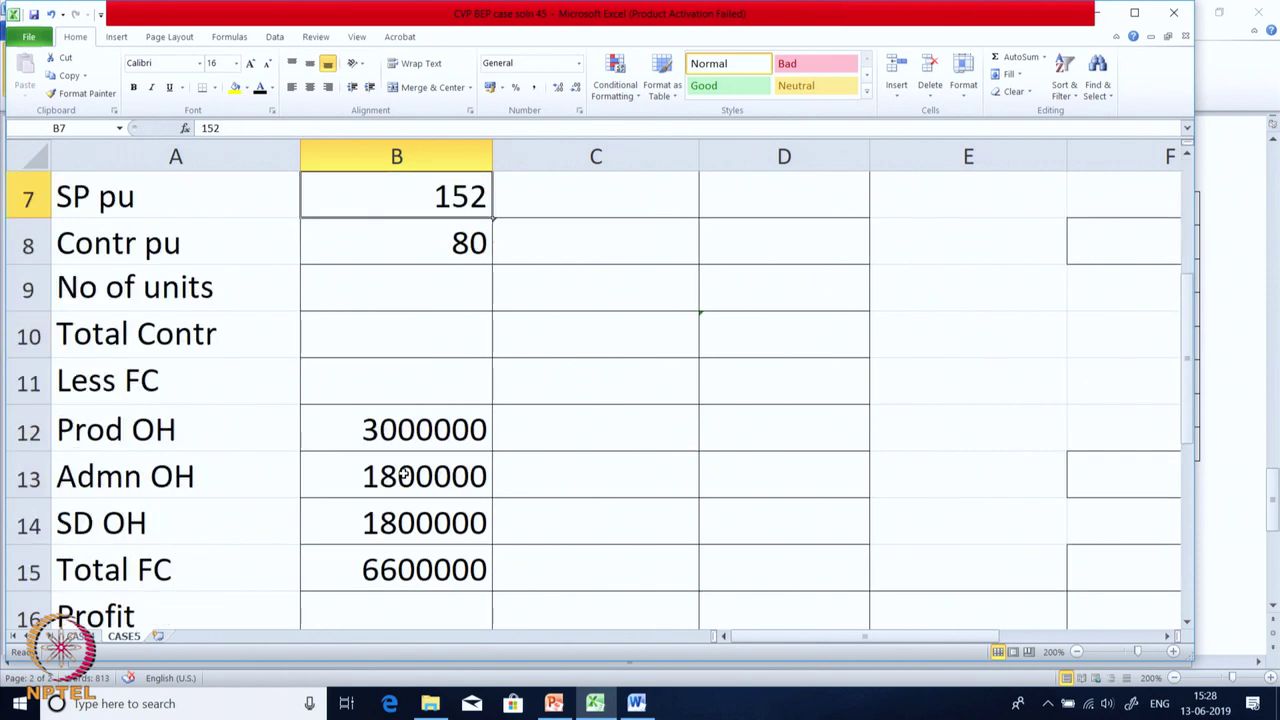
{"action": "left_click", "coordinate": [400, 522]}
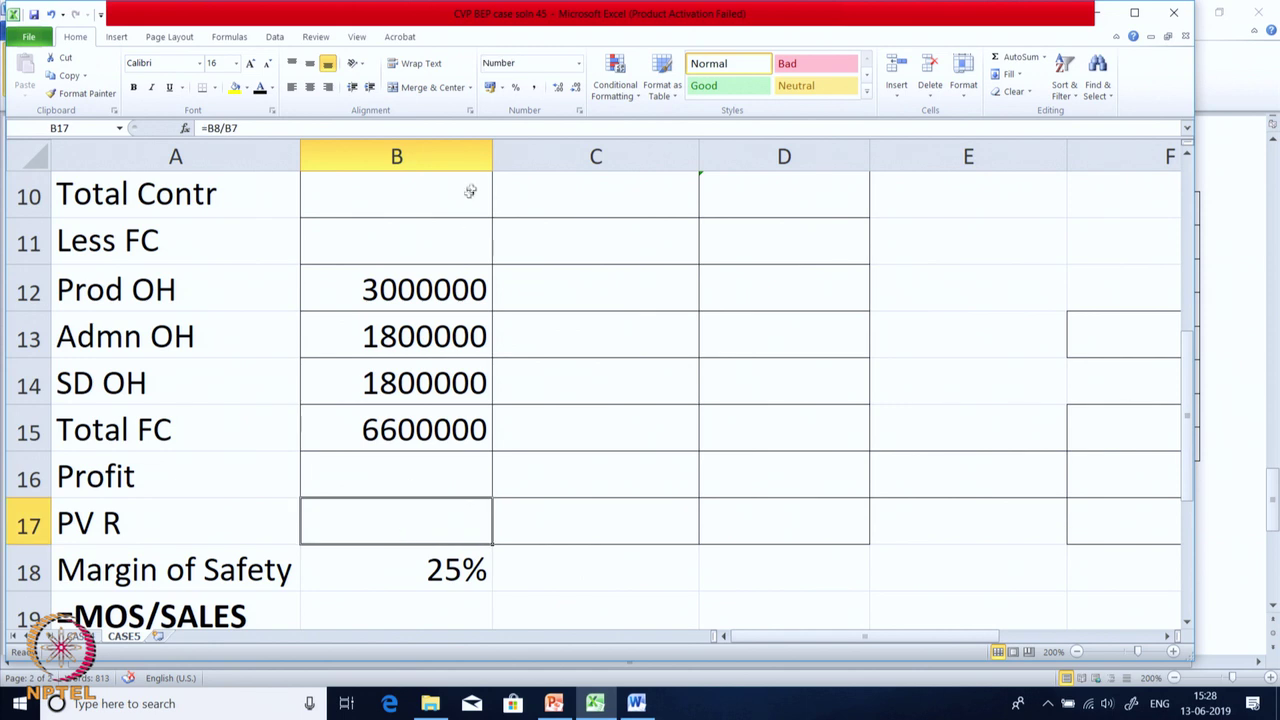
{"action": "left_click", "coordinate": [260, 87]}
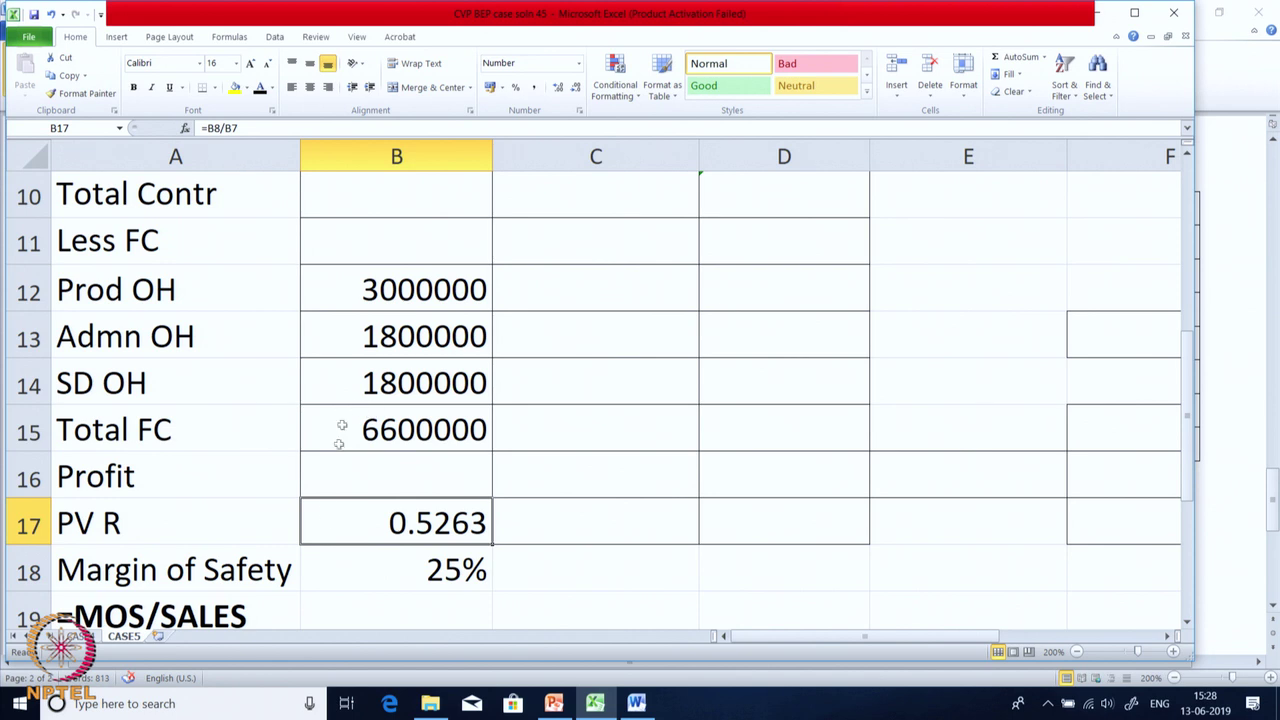
Reveal the sales figure calculated in B24 from BEP by setting its font colour to black.
{"action": "scroll", "coordinate": [323, 504], "scroll_direction": "down", "scroll_amount": 1}
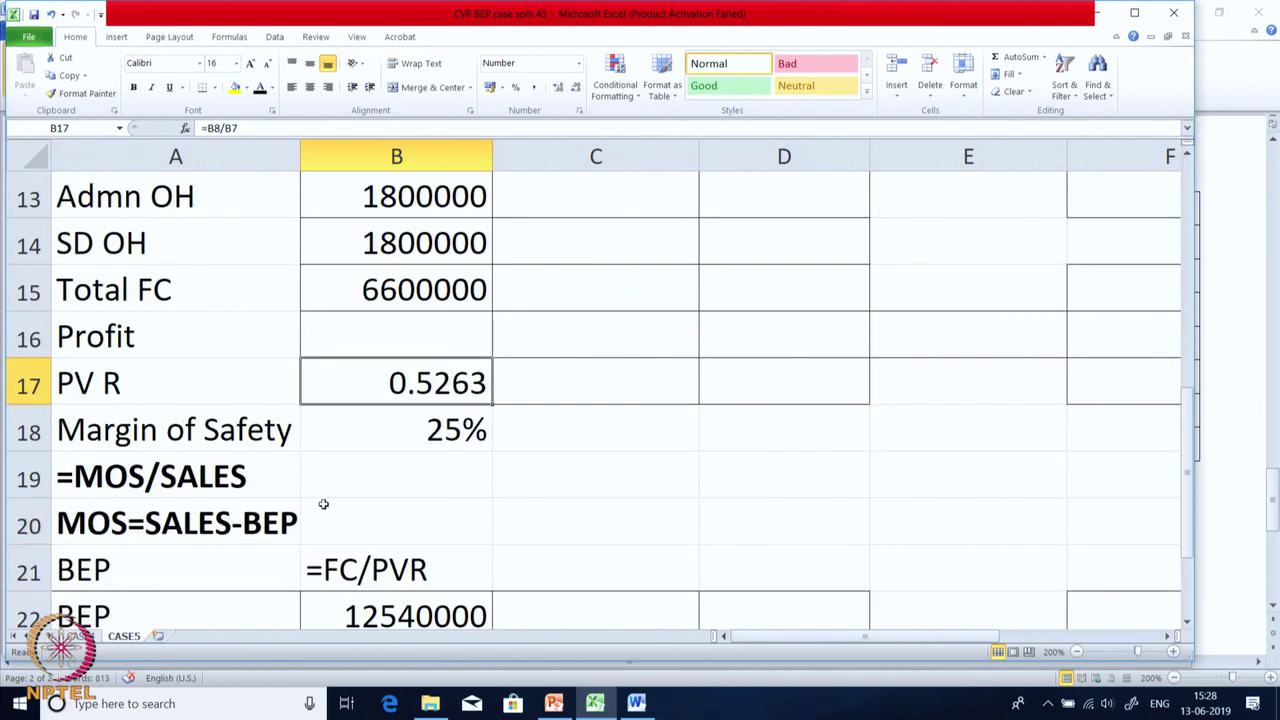
{"action": "scroll", "coordinate": [323, 504], "scroll_direction": "down", "scroll_amount": 1}
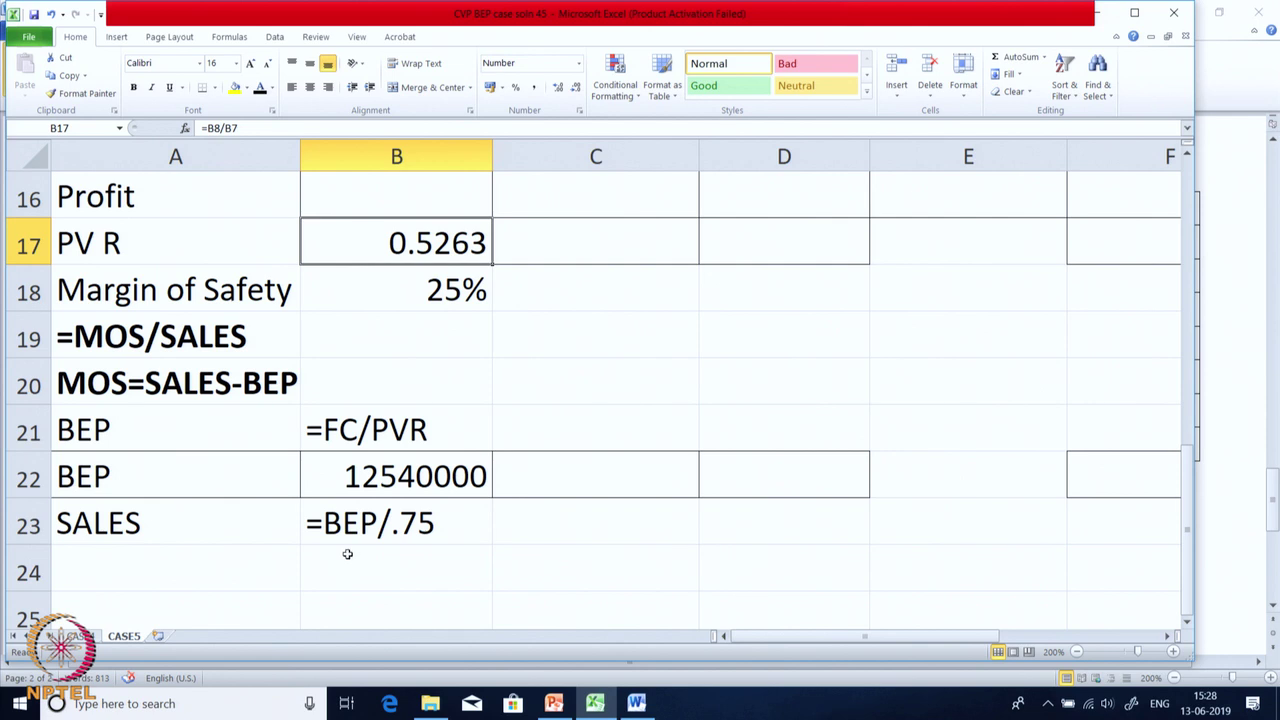
{"action": "left_click", "coordinate": [377, 344]}
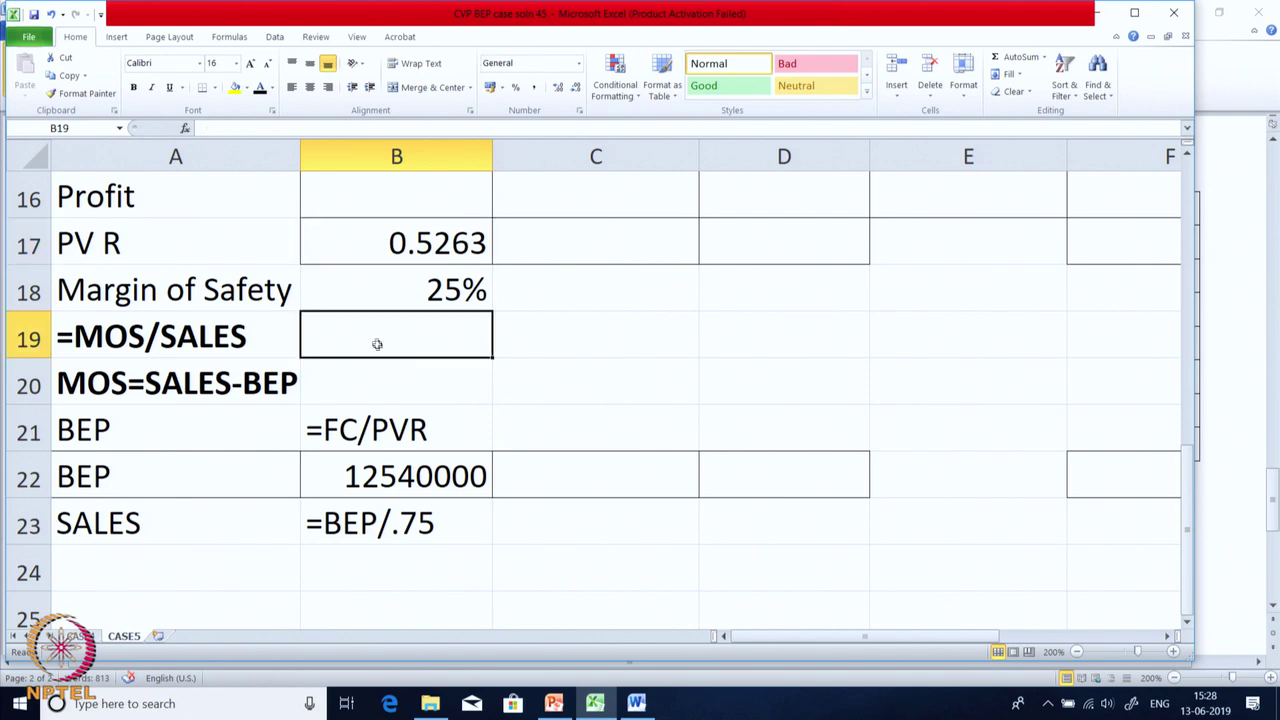
{"action": "left_click", "coordinate": [416, 295]}
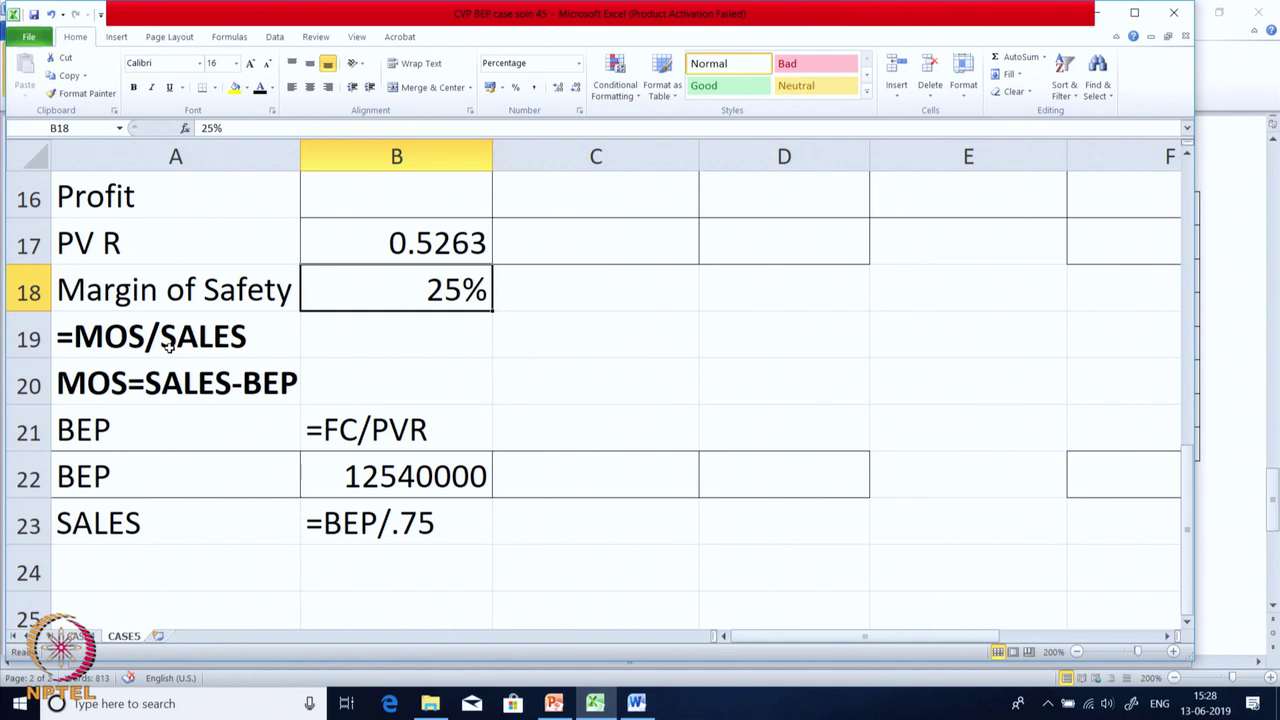
{"action": "left_click", "coordinate": [148, 394]}
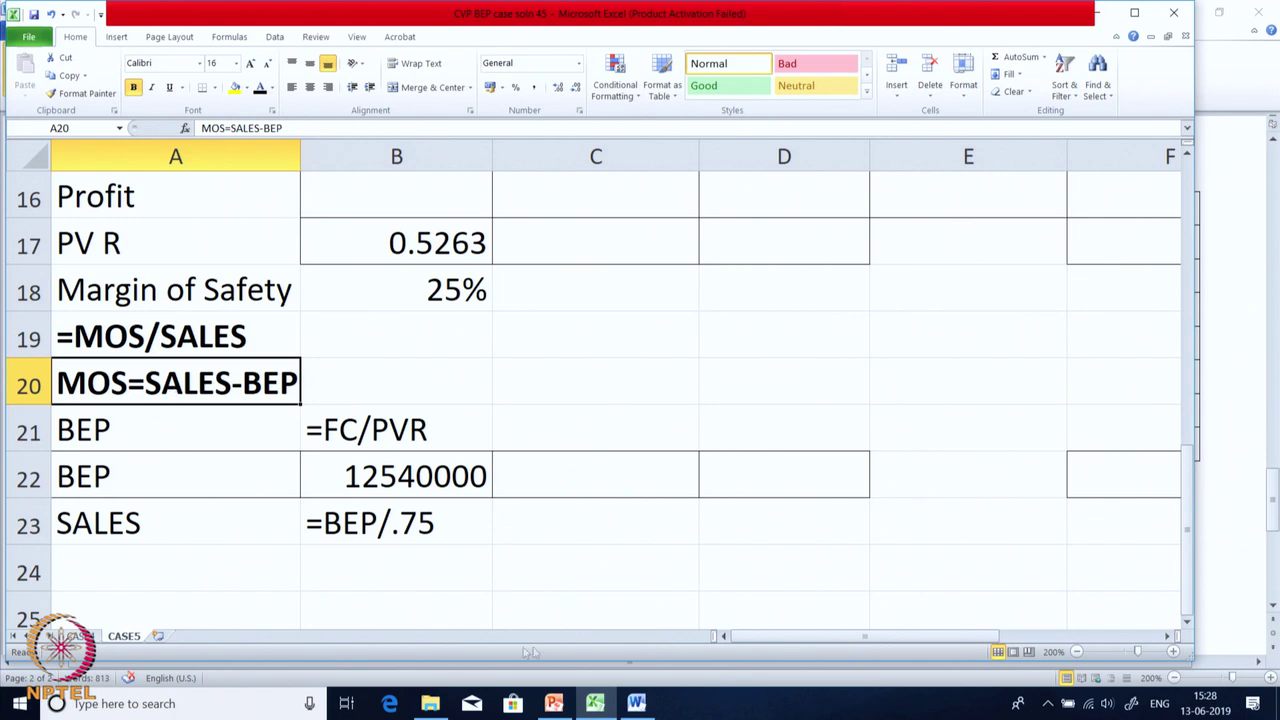
{"action": "left_click", "coordinate": [234, 526]}
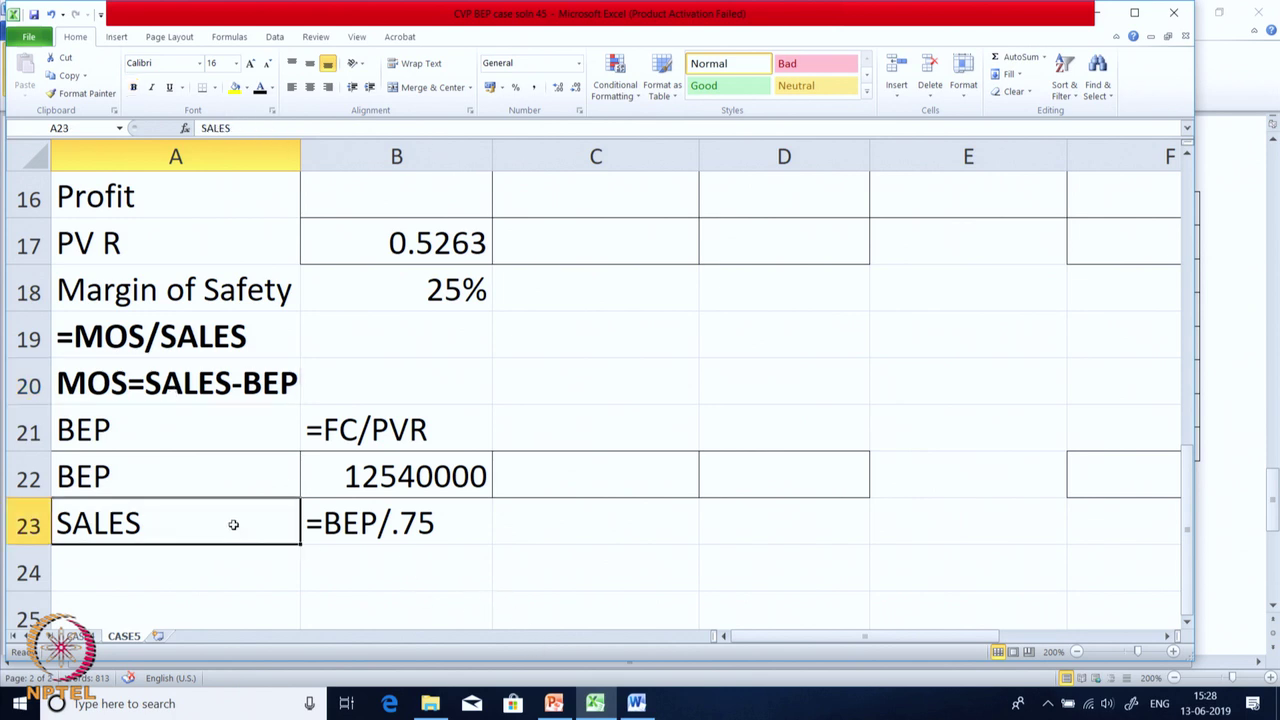
{"action": "left_click", "coordinate": [386, 552]}
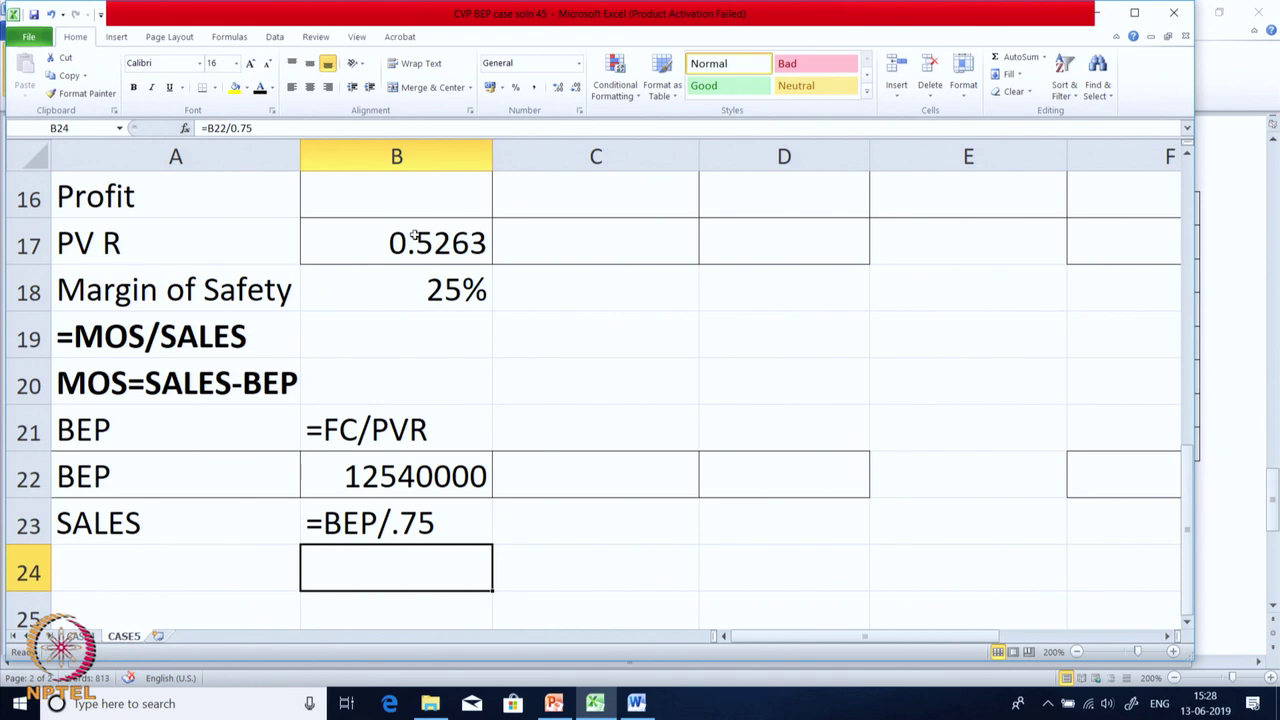
{"action": "left_click", "coordinate": [260, 88]}
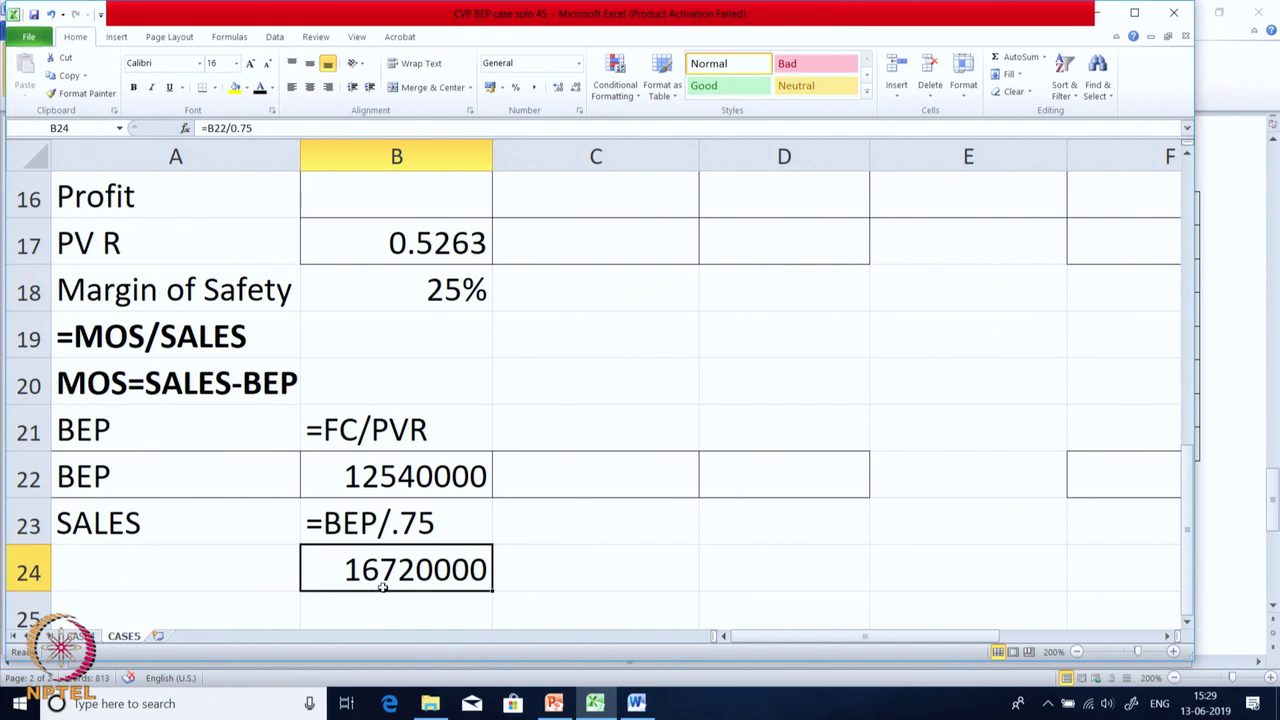
Reveal the budgeted number of units in B9 by setting its font colour to black, keeping the formula =B24/B7.
{"action": "scroll", "coordinate": [382, 588], "scroll_direction": "up", "scroll_amount": 4}
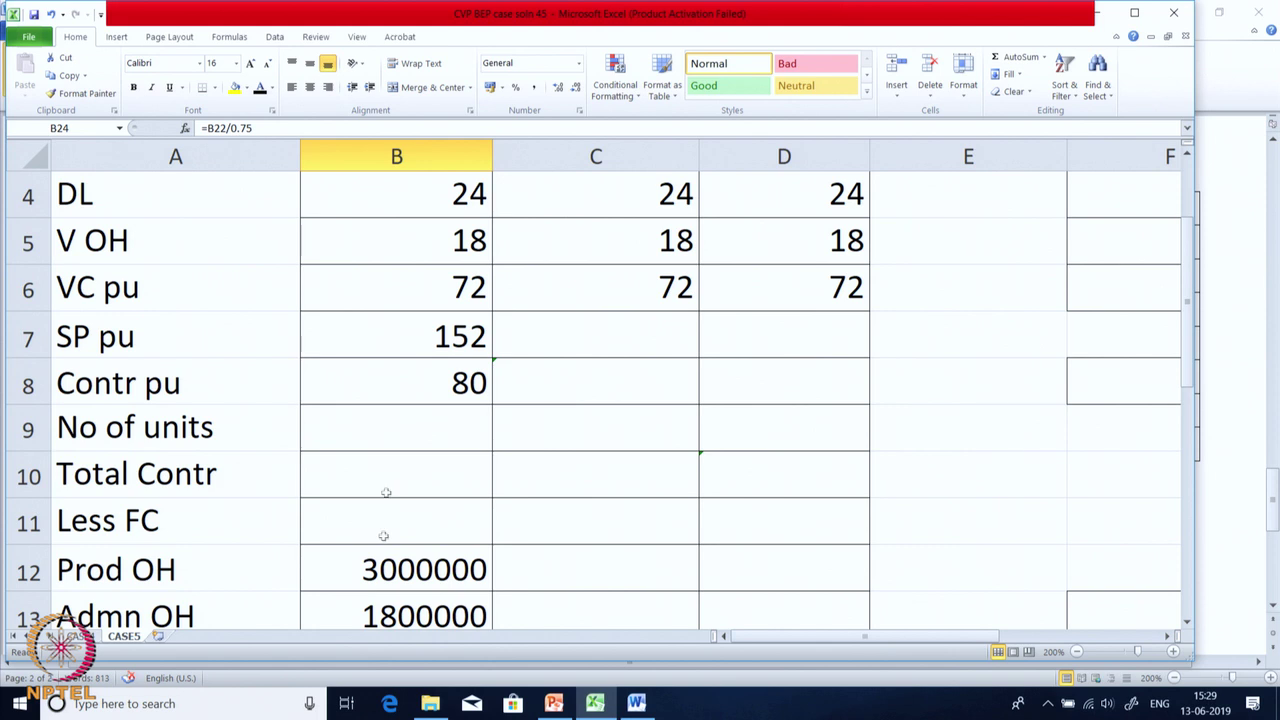
{"action": "left_click", "coordinate": [374, 437]}
{"action": "double_click", "coordinate": [377, 441]}
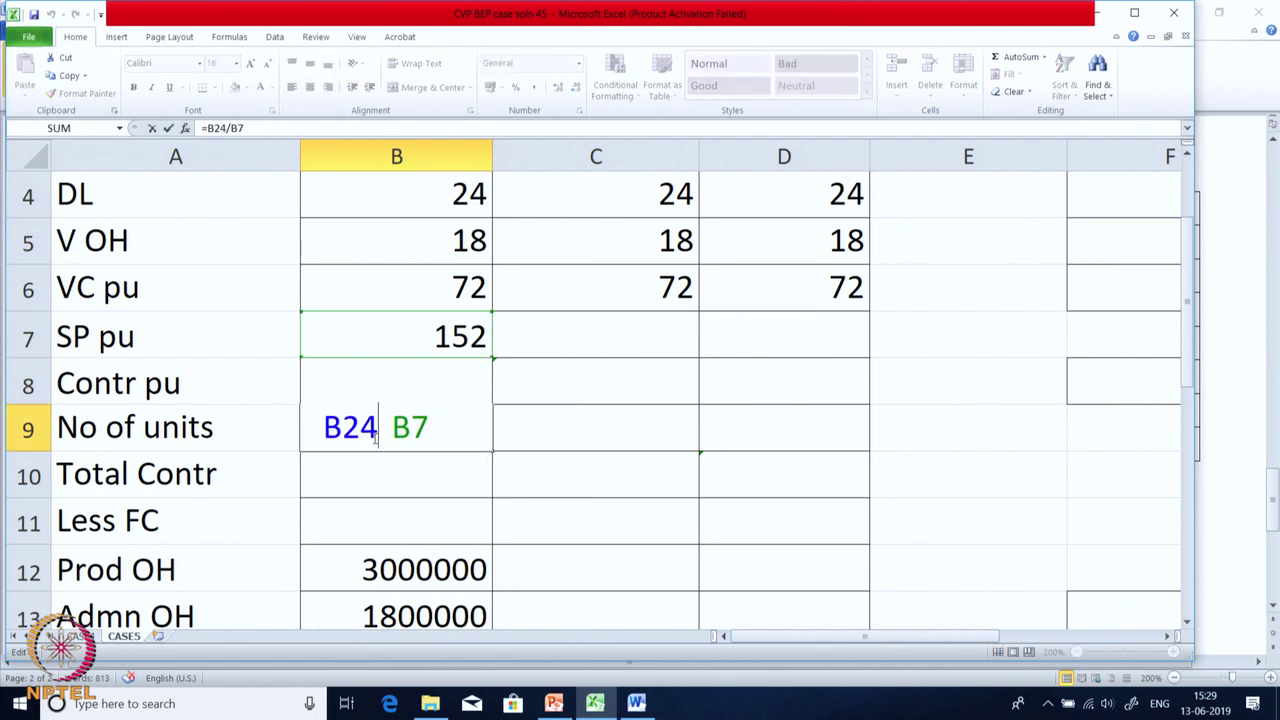
{"action": "left_click", "coordinate": [390, 530]}
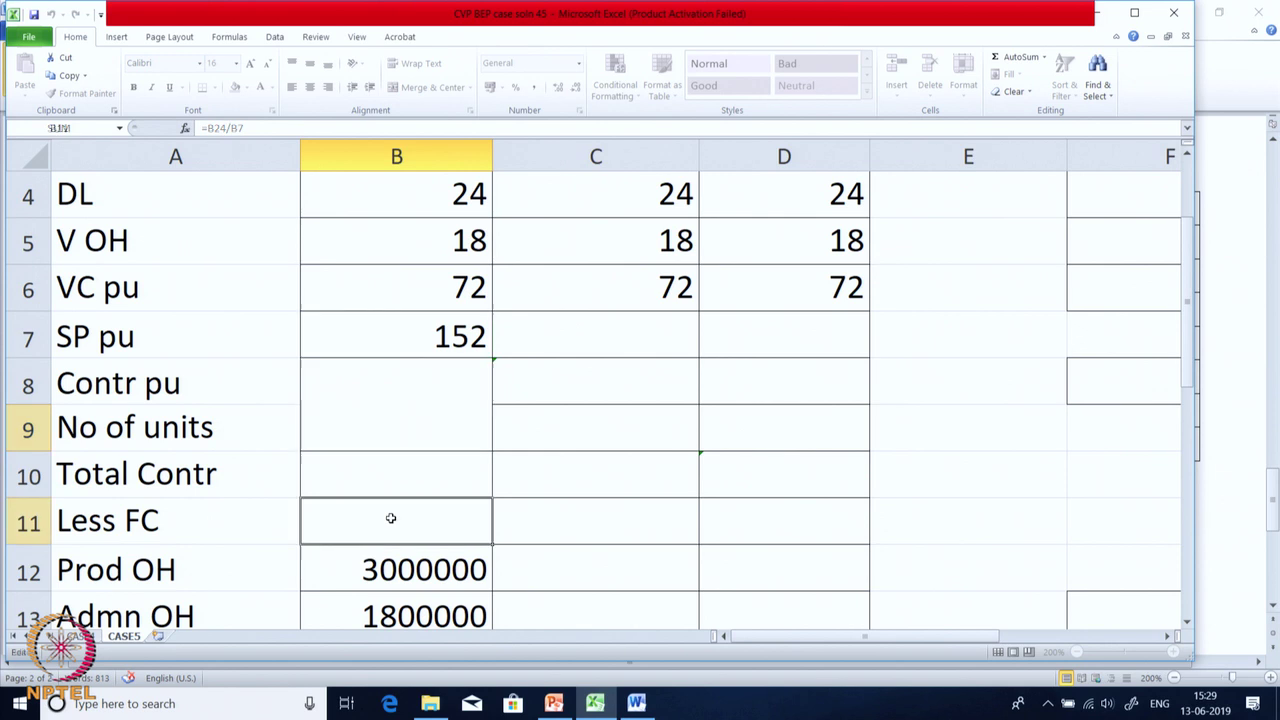
{"action": "left_click", "coordinate": [400, 436]}
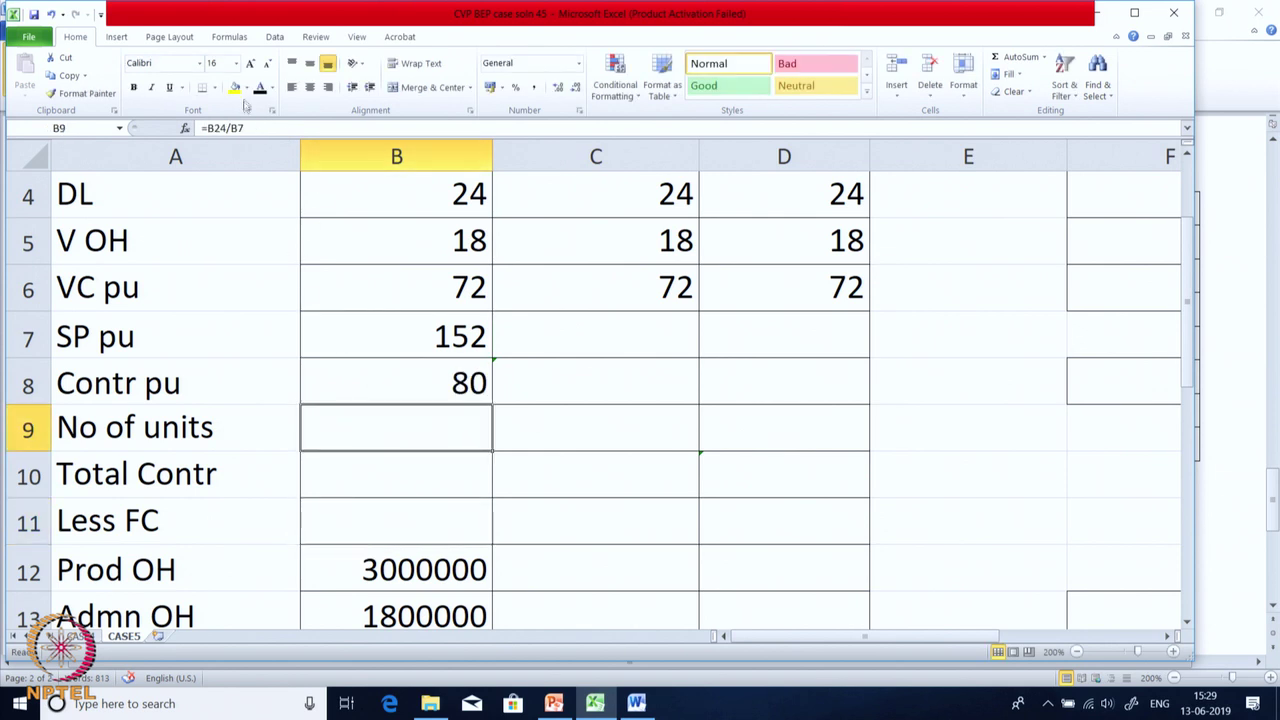
{"action": "left_click", "coordinate": [259, 90]}
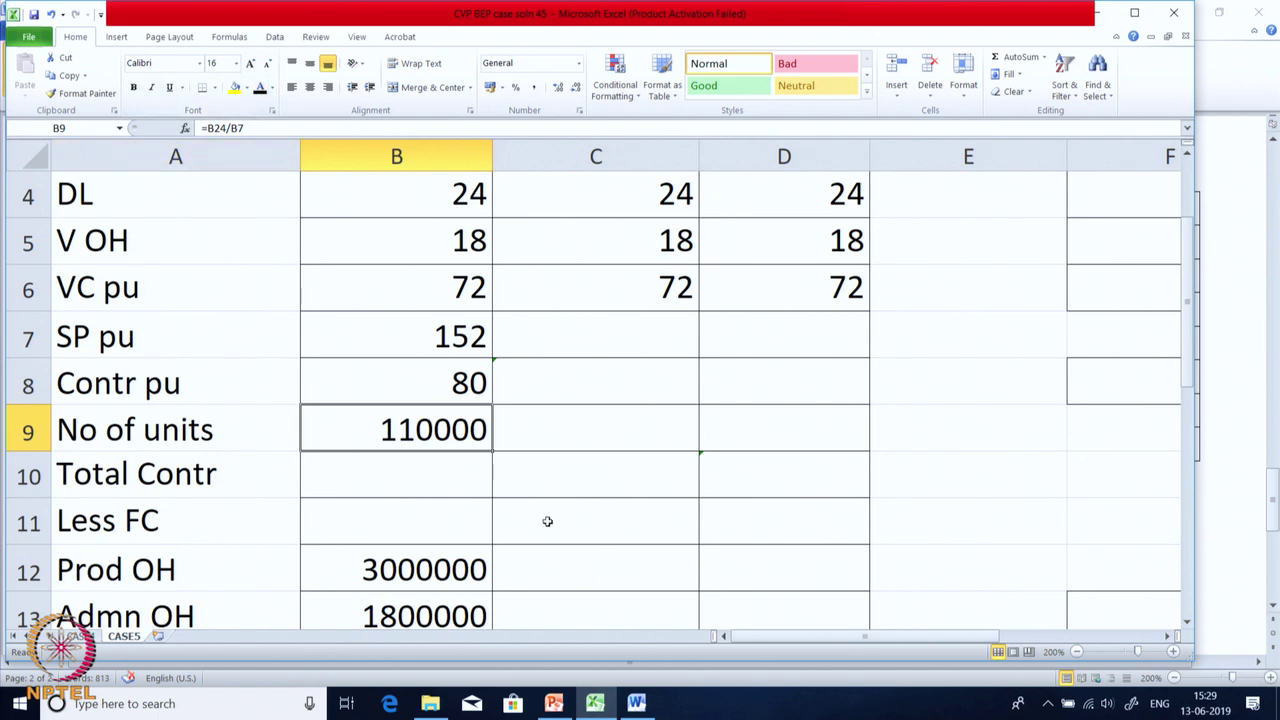
Reveal the budget's total contribution in B10 by setting its font colour to black.
{"action": "scroll", "coordinate": [547, 521], "scroll_direction": "up", "scroll_amount": 1}
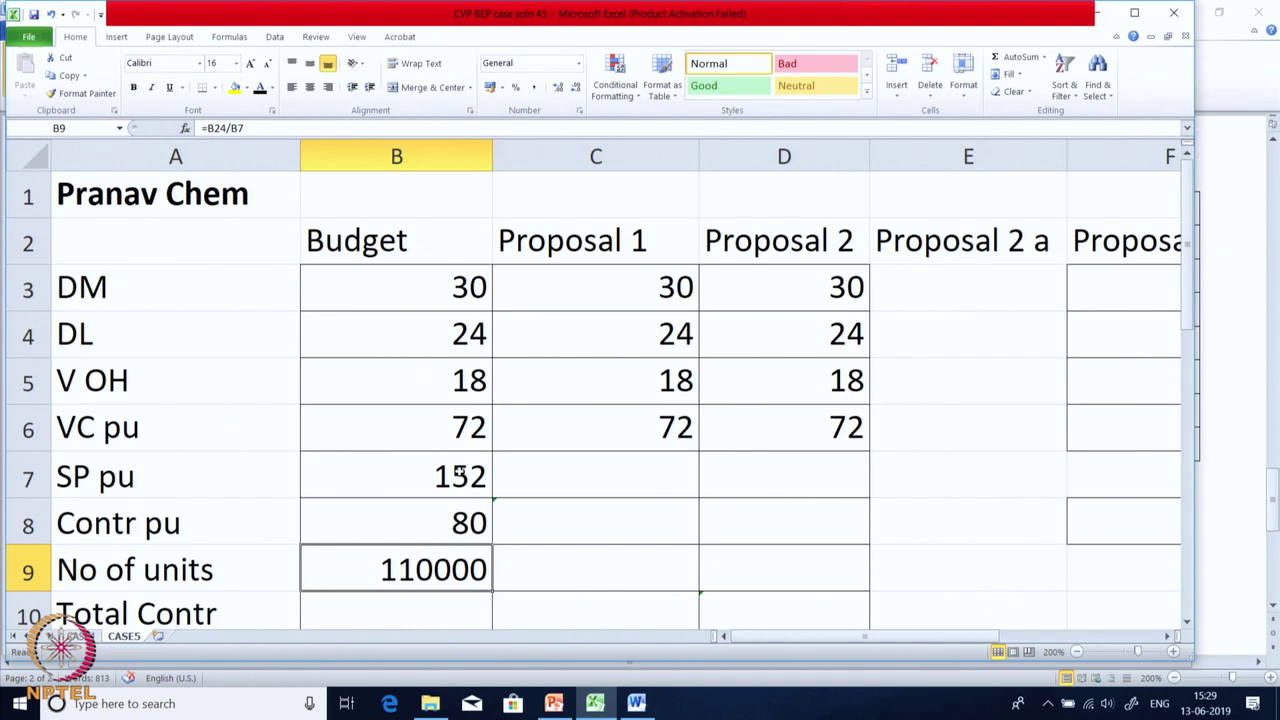
{"action": "scroll", "coordinate": [452, 508], "scroll_direction": "down", "scroll_amount": 5}
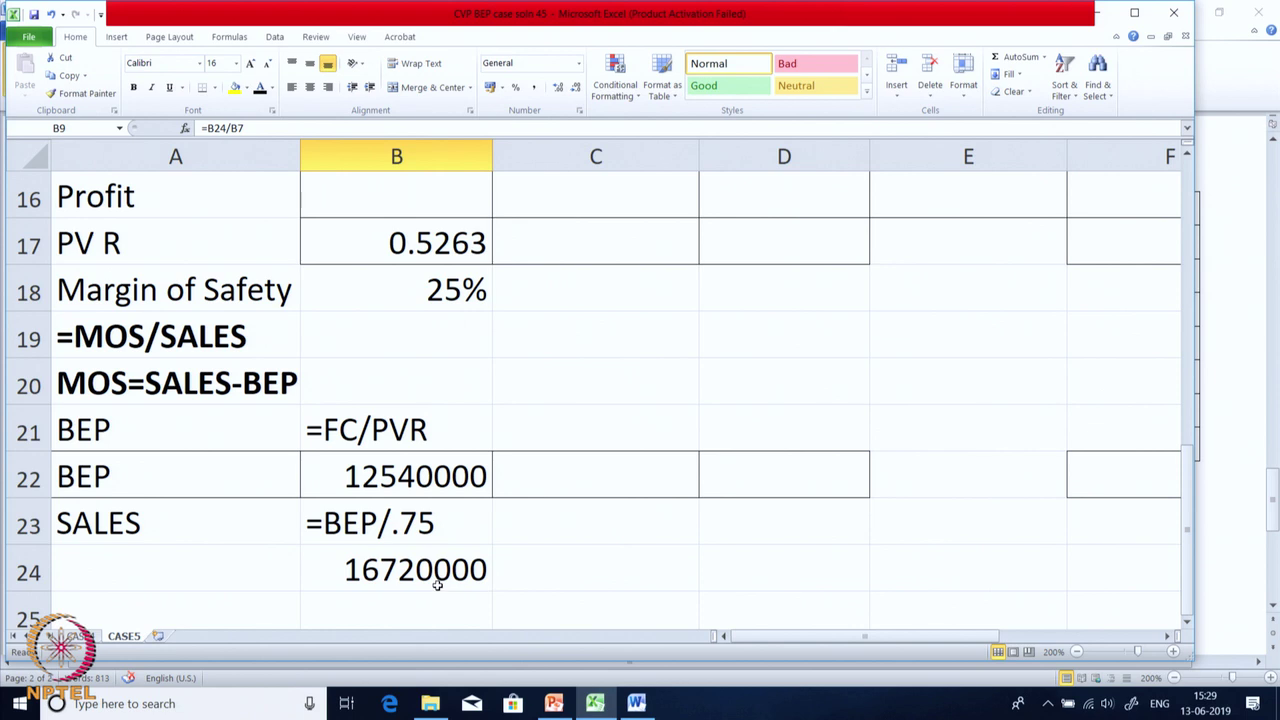
{"action": "scroll", "coordinate": [437, 586], "scroll_direction": "up", "scroll_amount": 4}
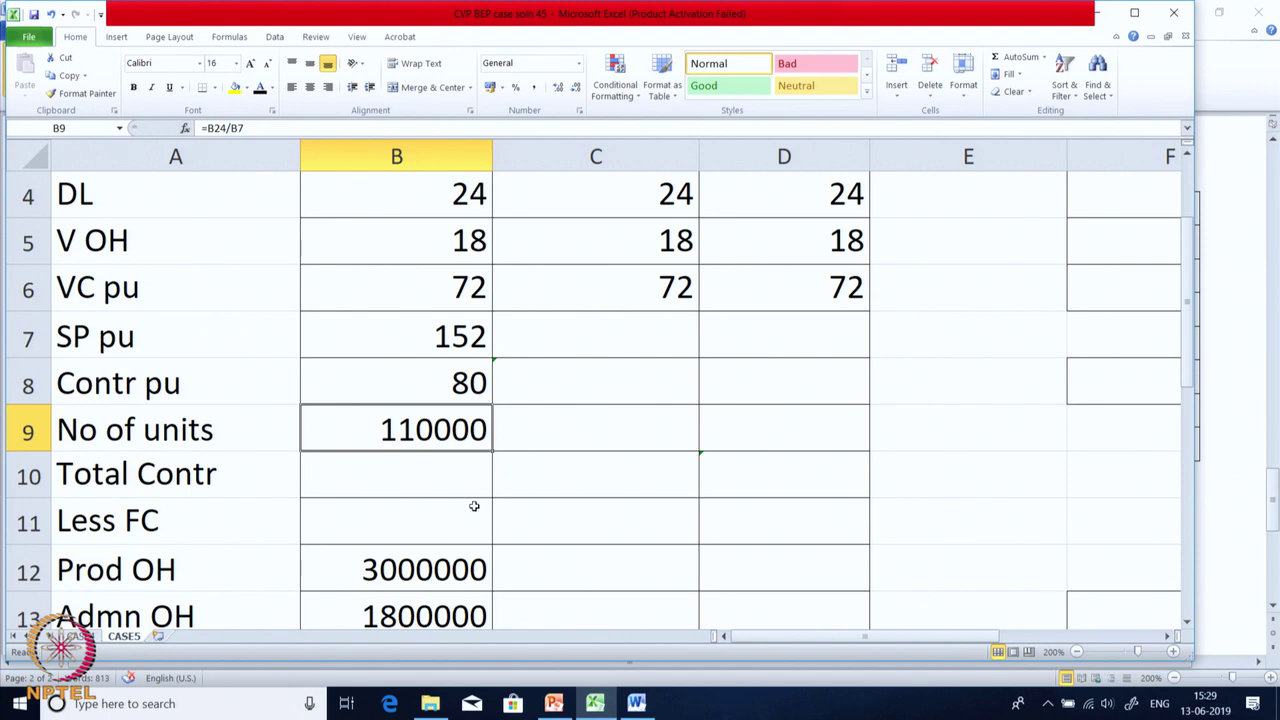
{"action": "left_click", "coordinate": [446, 486]}
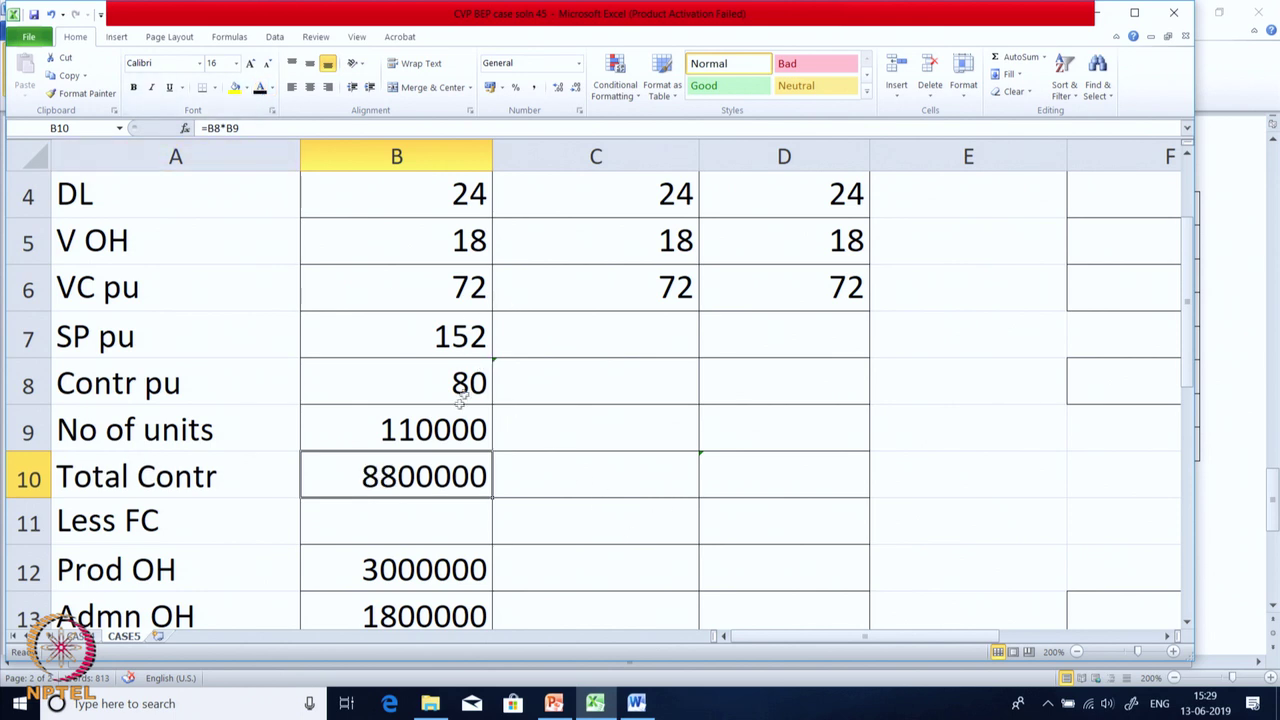
Reveal the budgeted profit in B16 by setting its font colour to black.
{"action": "scroll", "coordinate": [450, 453], "scroll_direction": "down", "scroll_amount": 1}
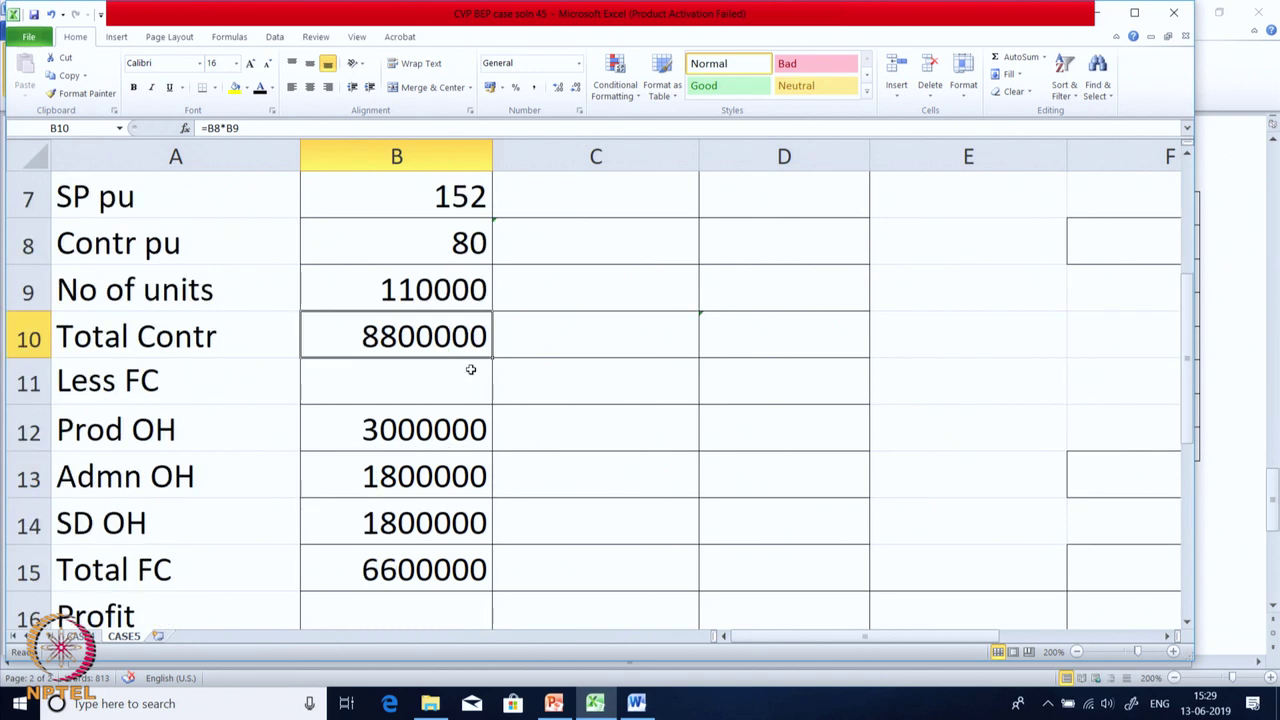
{"action": "scroll", "coordinate": [465, 365], "scroll_direction": "down", "scroll_amount": 1}
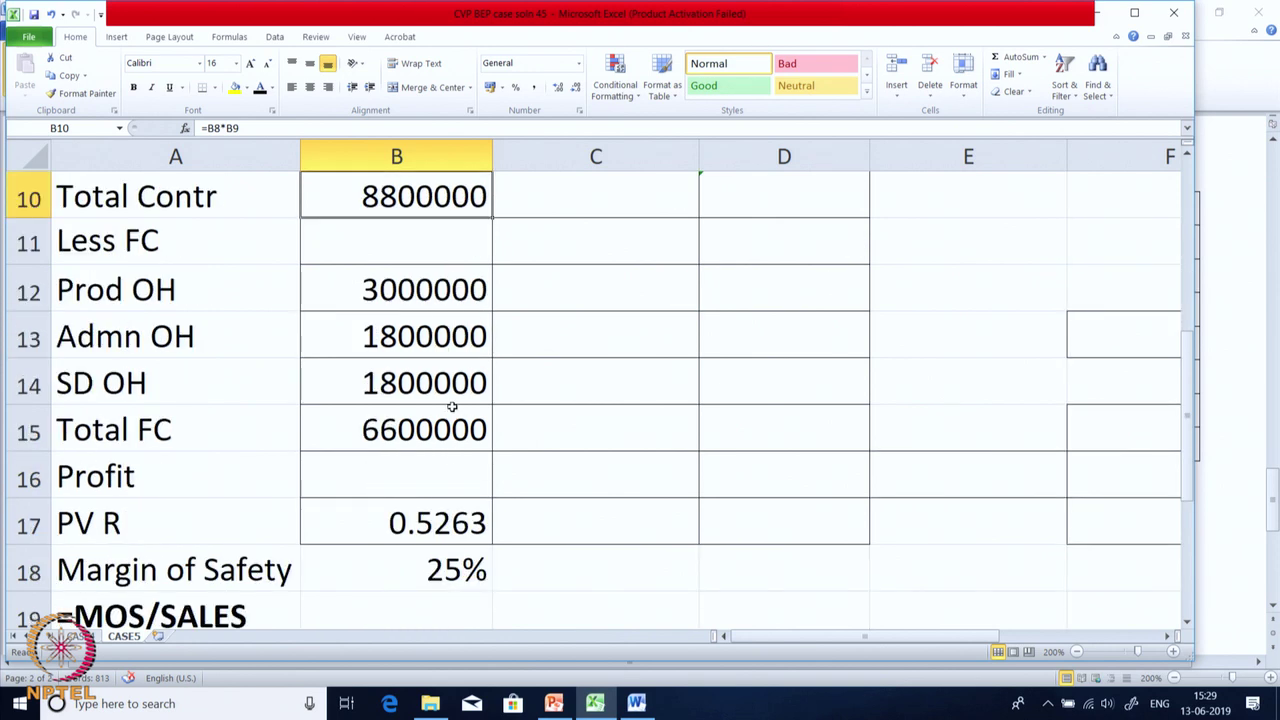
{"action": "left_click", "coordinate": [427, 478]}
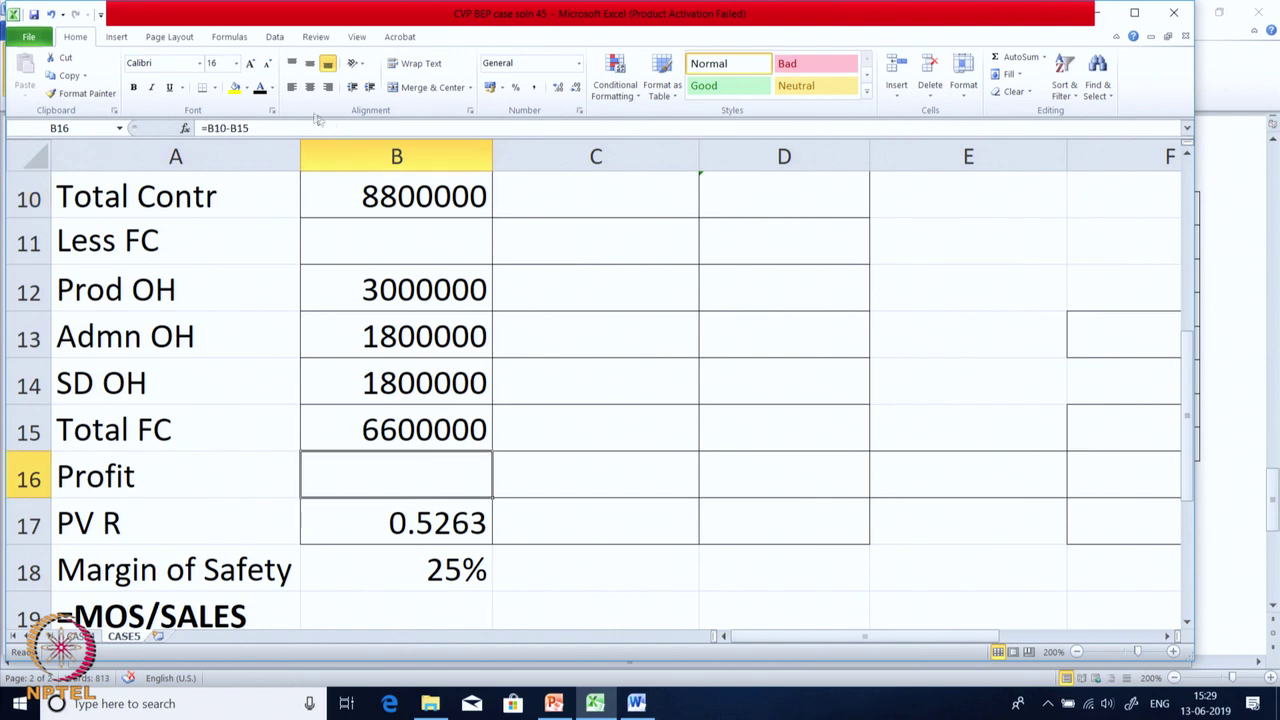
{"action": "left_click", "coordinate": [260, 87]}
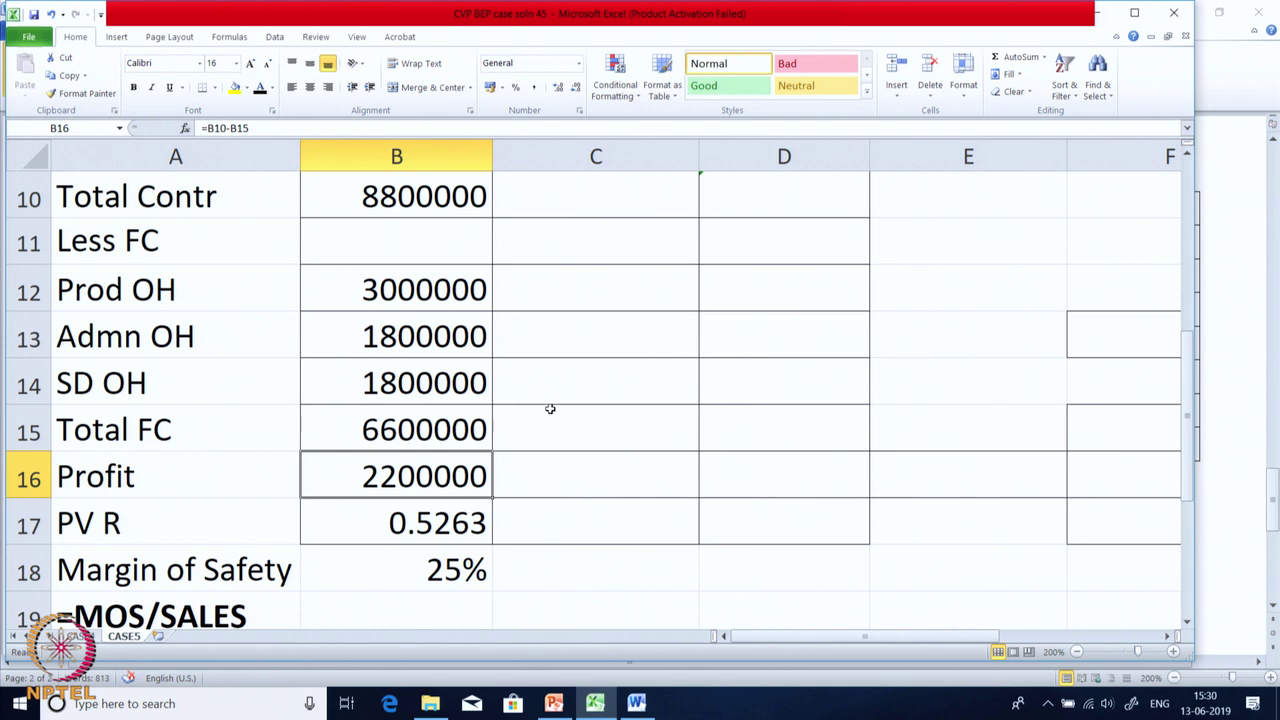
Apply the black font colour to B19:B20 beside the margin of safety formulas.
{"action": "scroll", "coordinate": [548, 410], "scroll_direction": "down", "scroll_amount": 2}
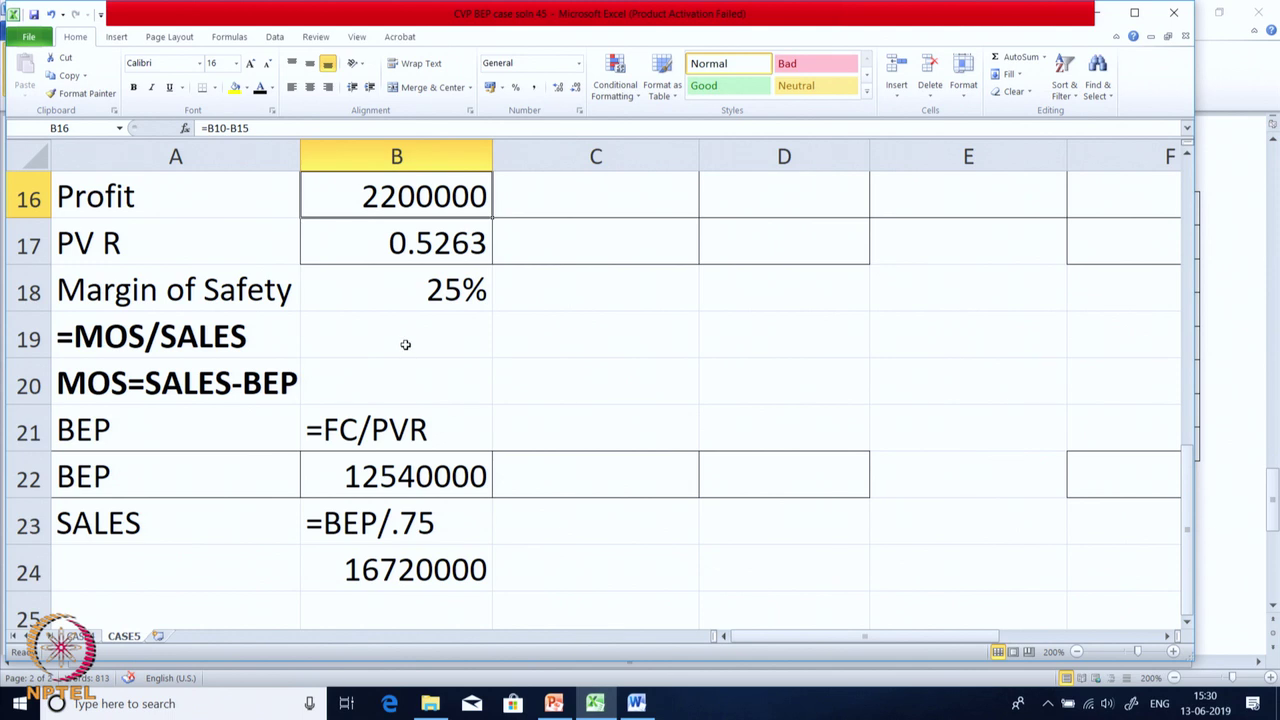
{"action": "left_click_drag", "start_coordinate": [403, 340], "coordinate": [403, 394]}
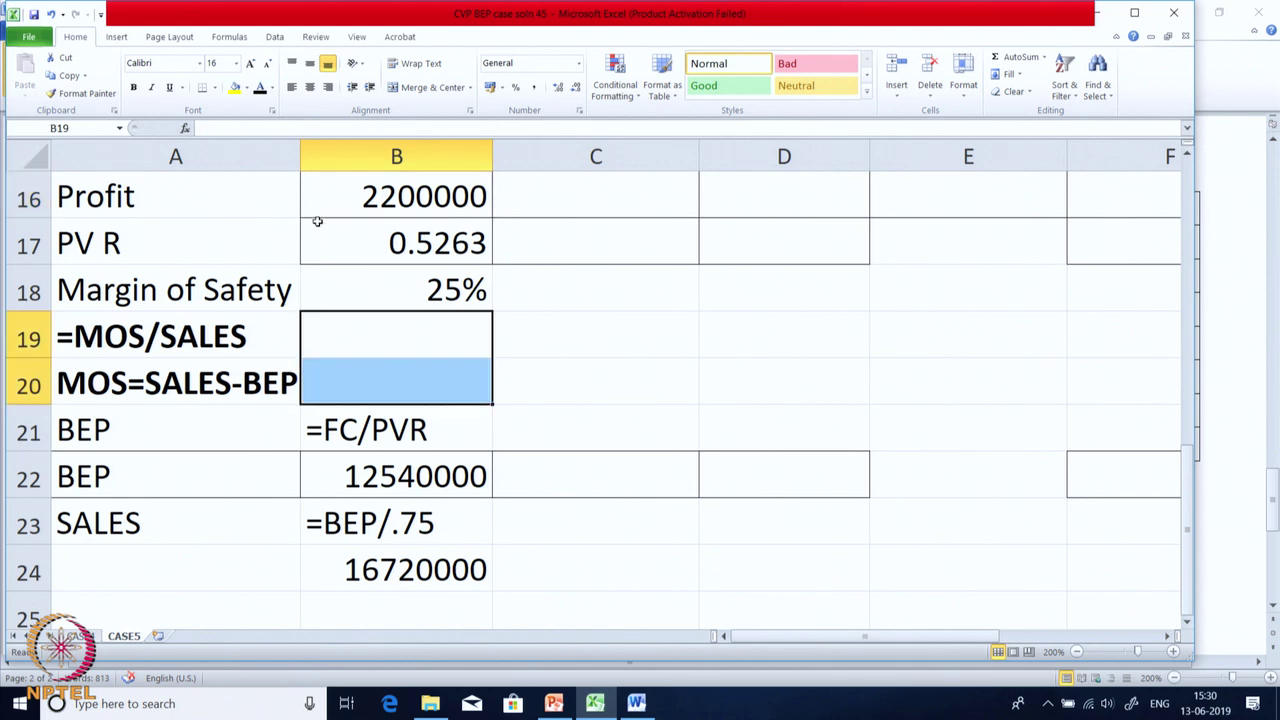
{"action": "left_click", "coordinate": [259, 90]}
{"action": "scroll", "coordinate": [386, 500], "scroll_direction": "down", "scroll_amount": 1}
{"action": "scroll", "coordinate": [446, 537], "scroll_direction": "up", "scroll_amount": 1}
{"action": "scroll", "coordinate": [492, 472], "scroll_direction": "up", "scroll_amount": 5}
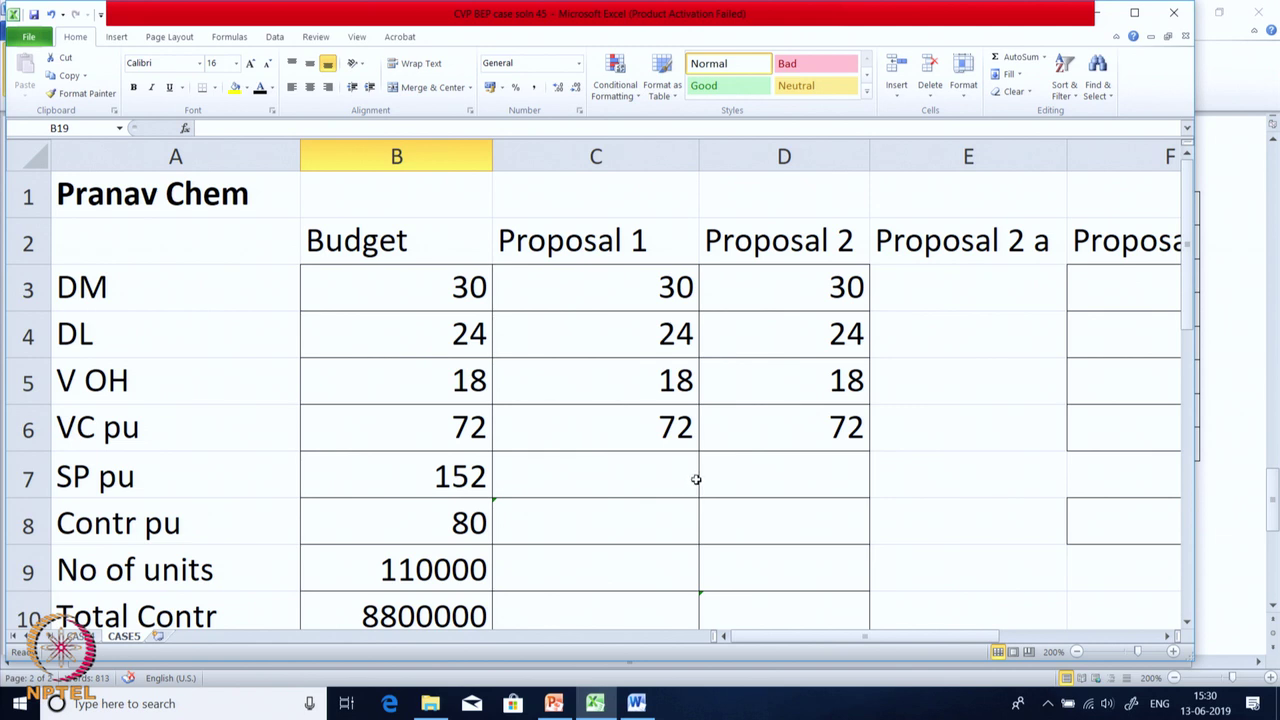
Read the terms of proposal 1 in the Word case document, and check the budgeted profit formula back in the Excel sheet.
{"action": "left_click", "coordinate": [636, 703]}
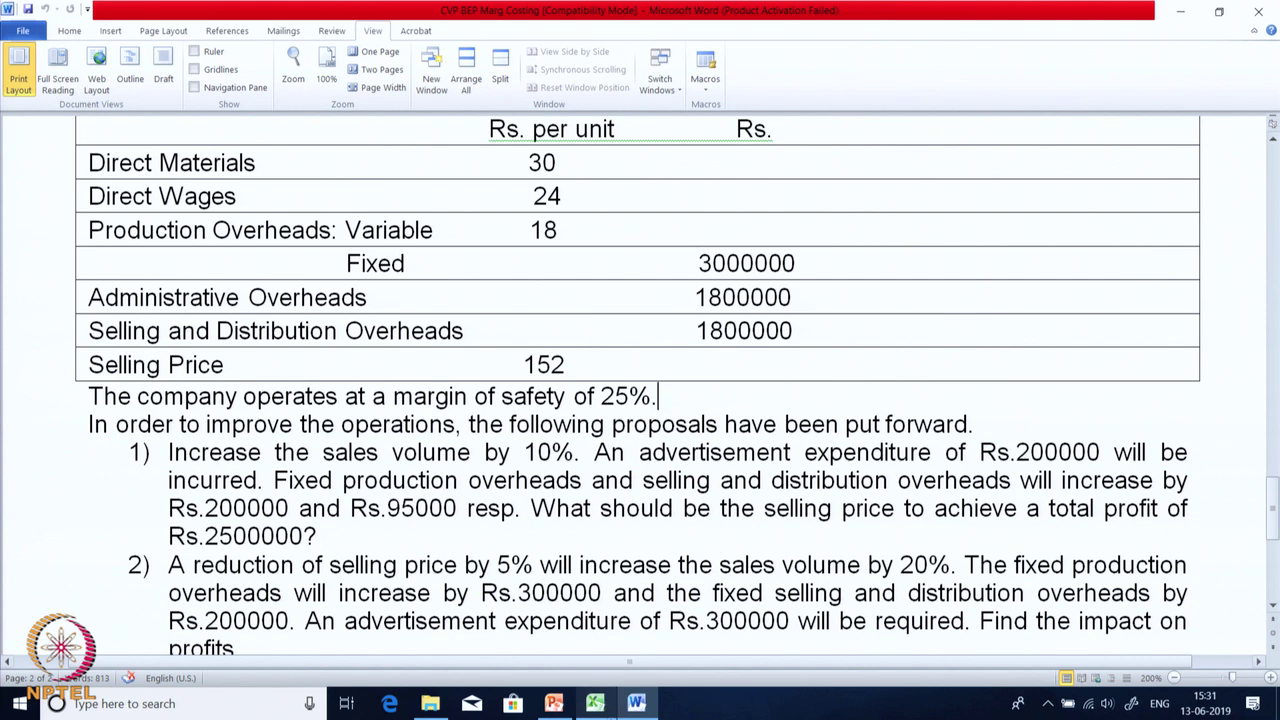
{"action": "left_click", "coordinate": [597, 704]}
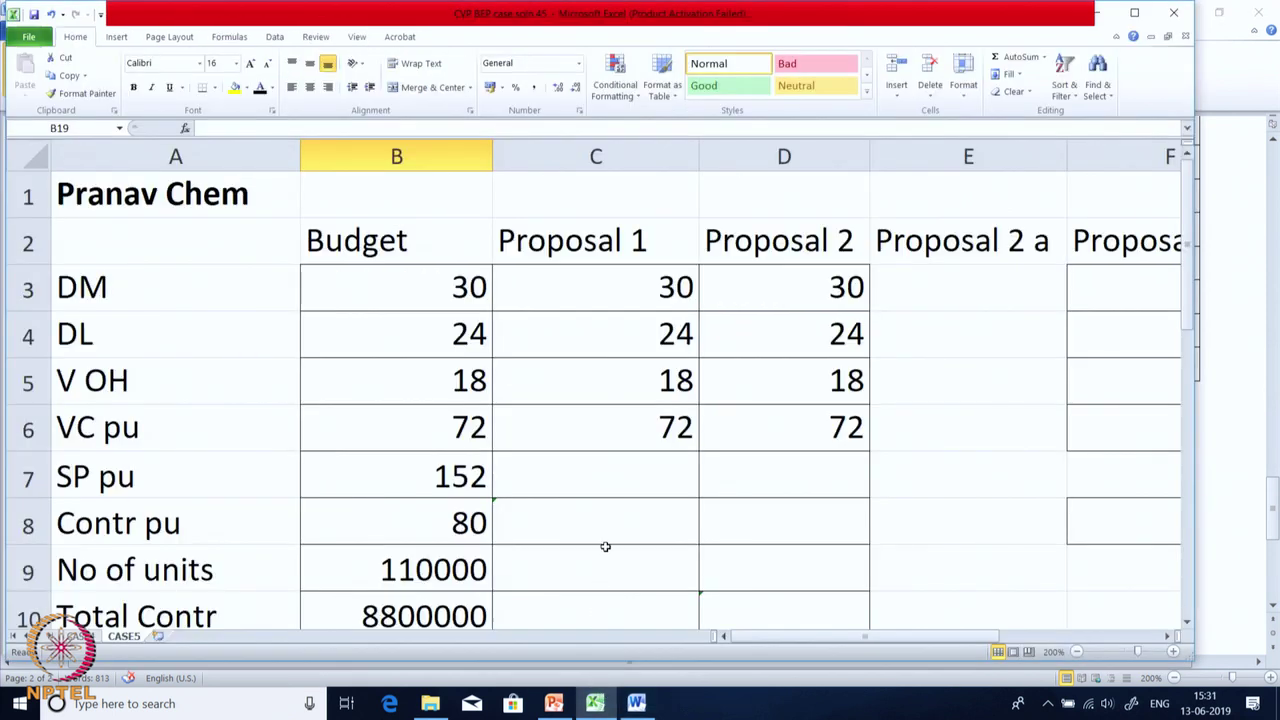
{"action": "scroll", "coordinate": [606, 550], "scroll_direction": "down", "scroll_amount": 2}
{"action": "scroll", "coordinate": [595, 557], "scroll_direction": "down", "scroll_amount": 2}
{"action": "scroll", "coordinate": [595, 557], "scroll_direction": "up", "scroll_amount": 1}
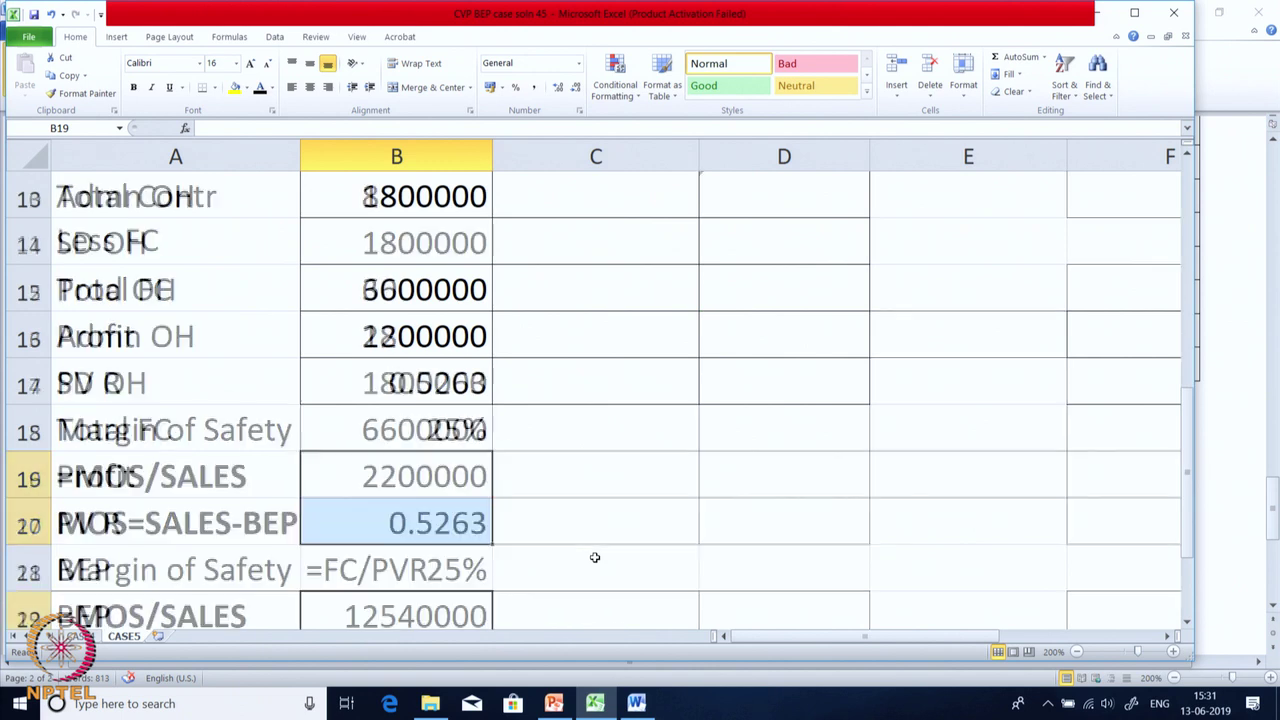
{"action": "left_click", "coordinate": [478, 478]}
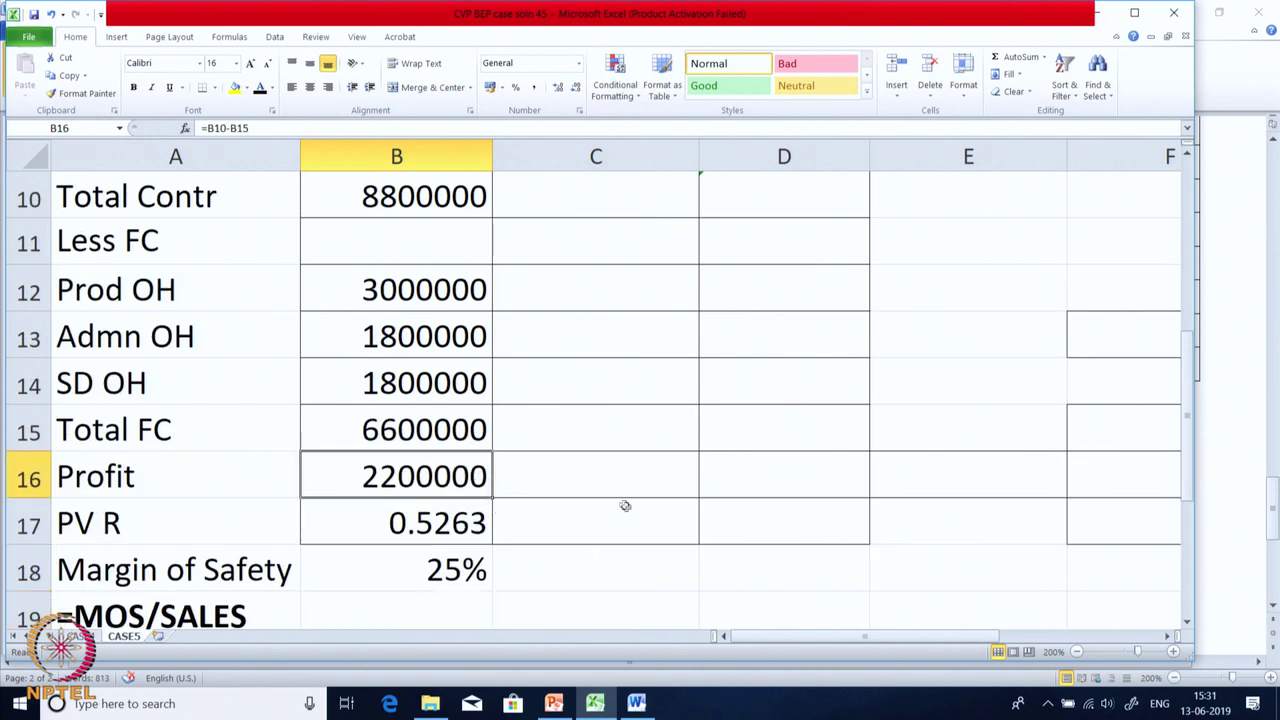
Reveal Proposal 1's target profit in C16 by setting its font colour to black.
{"action": "scroll", "coordinate": [642, 517], "scroll_direction": "up", "scroll_amount": 3}
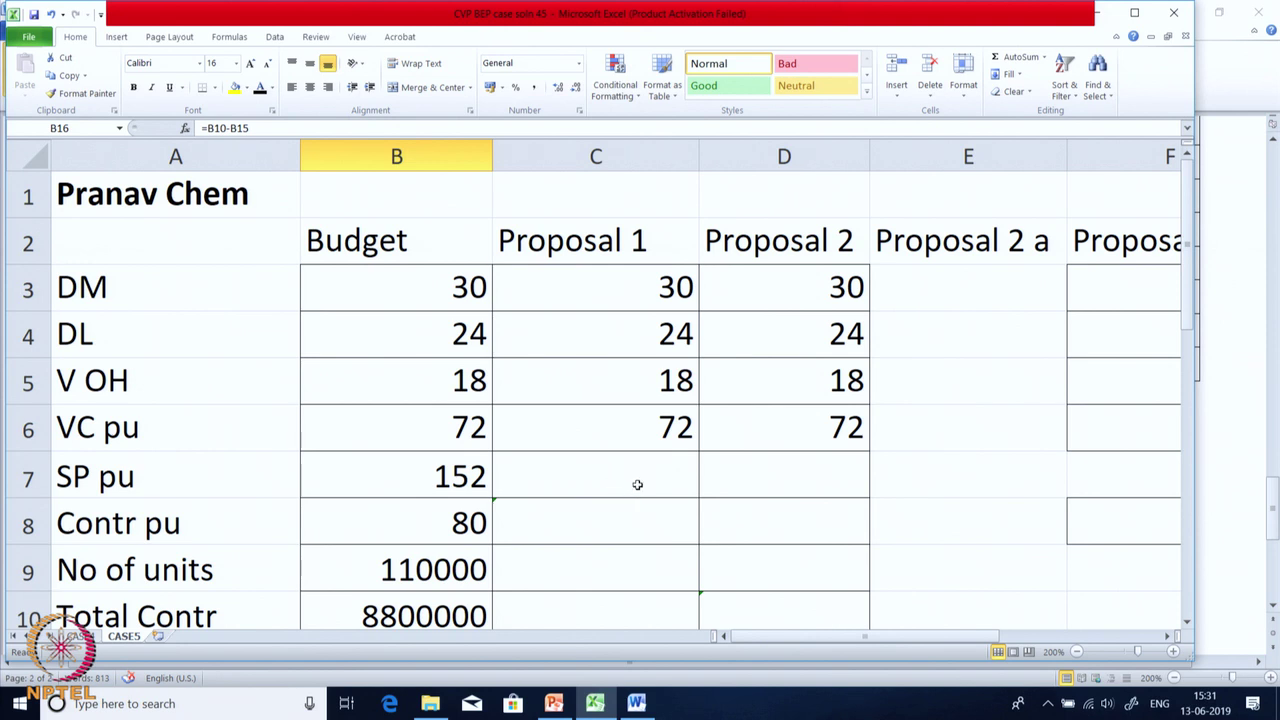
{"action": "left_click", "coordinate": [575, 535]}
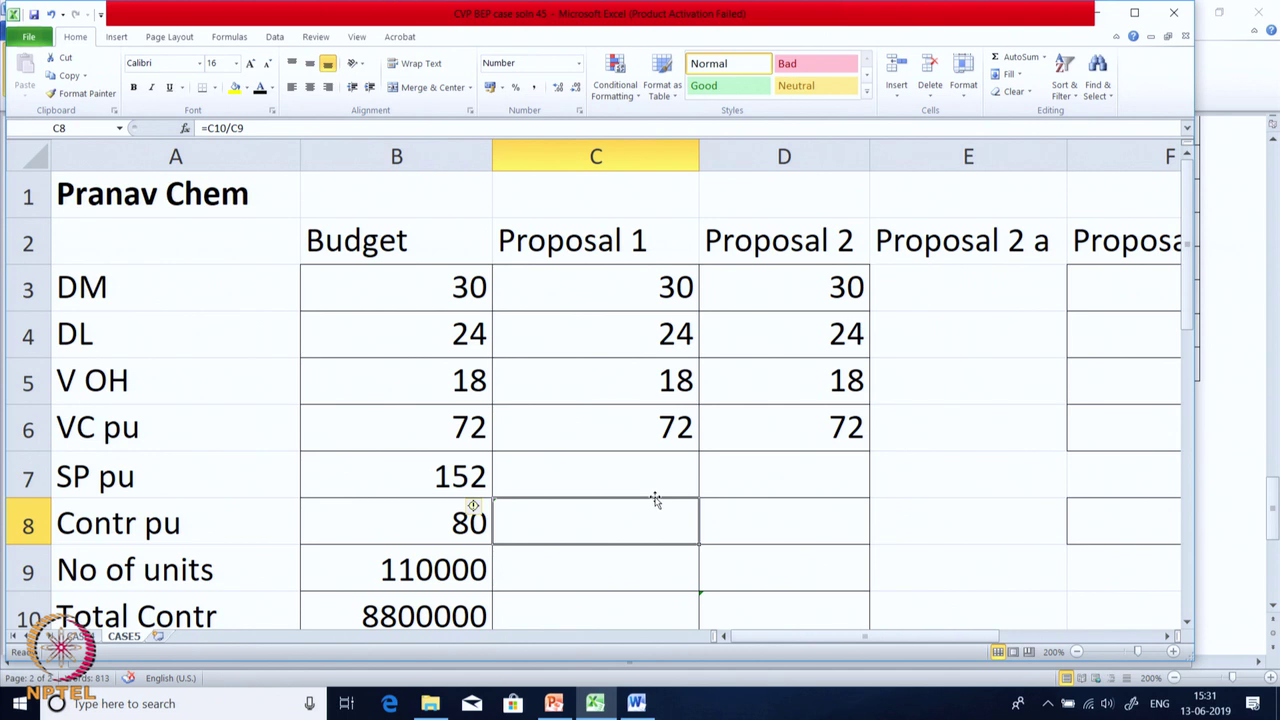
{"action": "scroll", "coordinate": [654, 497], "scroll_direction": "down", "scroll_amount": 4}
{"action": "scroll", "coordinate": [654, 496], "scroll_direction": "up", "scroll_amount": 1}
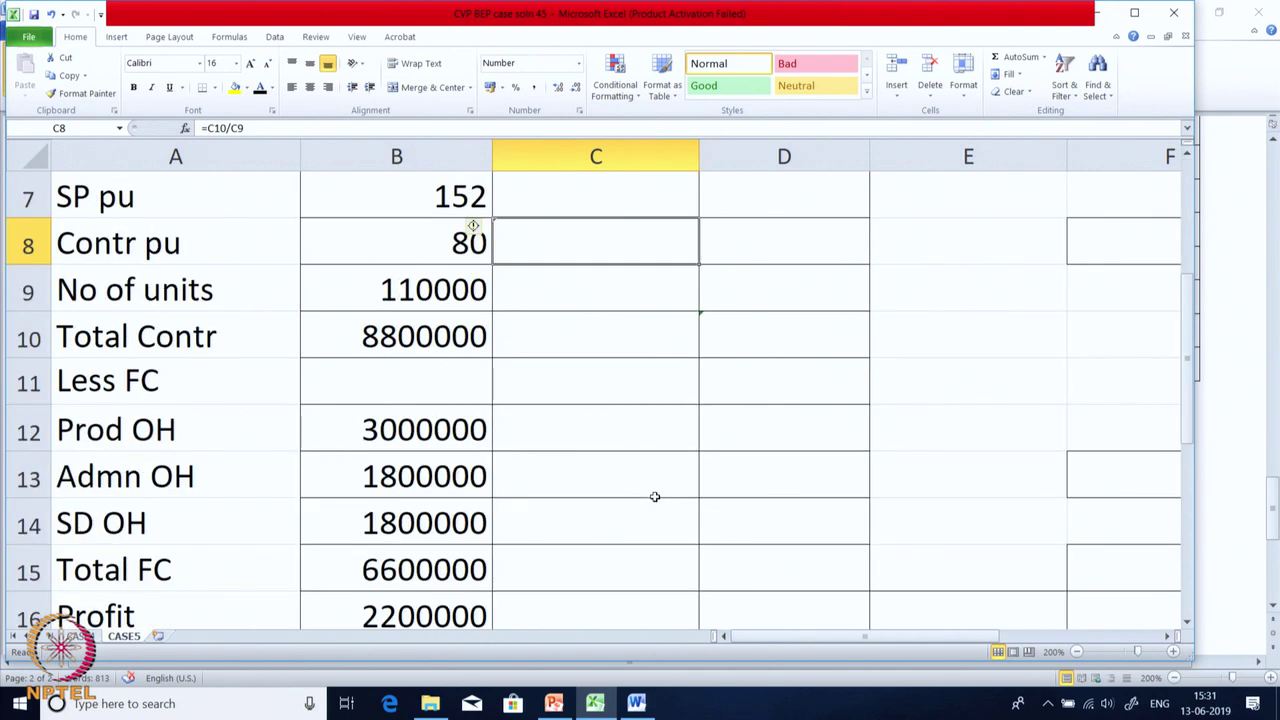
{"action": "scroll", "coordinate": [654, 495], "scroll_direction": "down", "scroll_amount": 2}
{"action": "scroll", "coordinate": [652, 491], "scroll_direction": "up", "scroll_amount": 1}
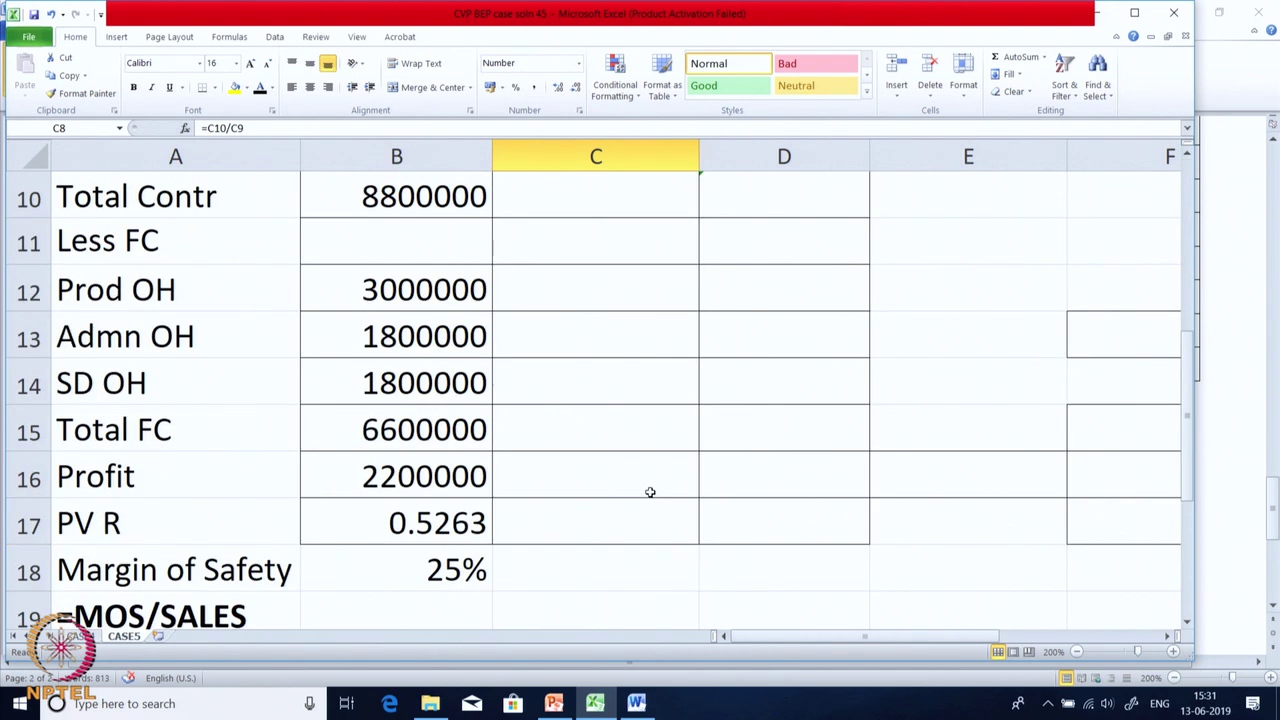
{"action": "left_click", "coordinate": [589, 473]}
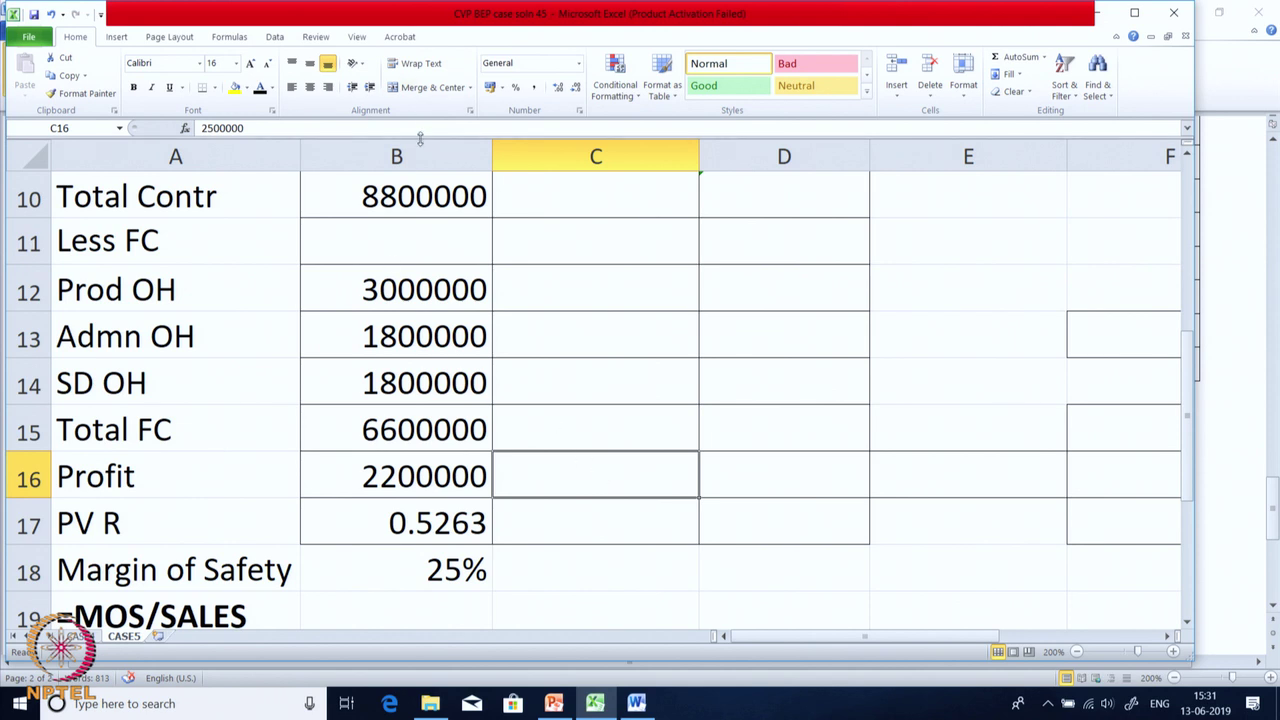
{"action": "left_click", "coordinate": [259, 89]}
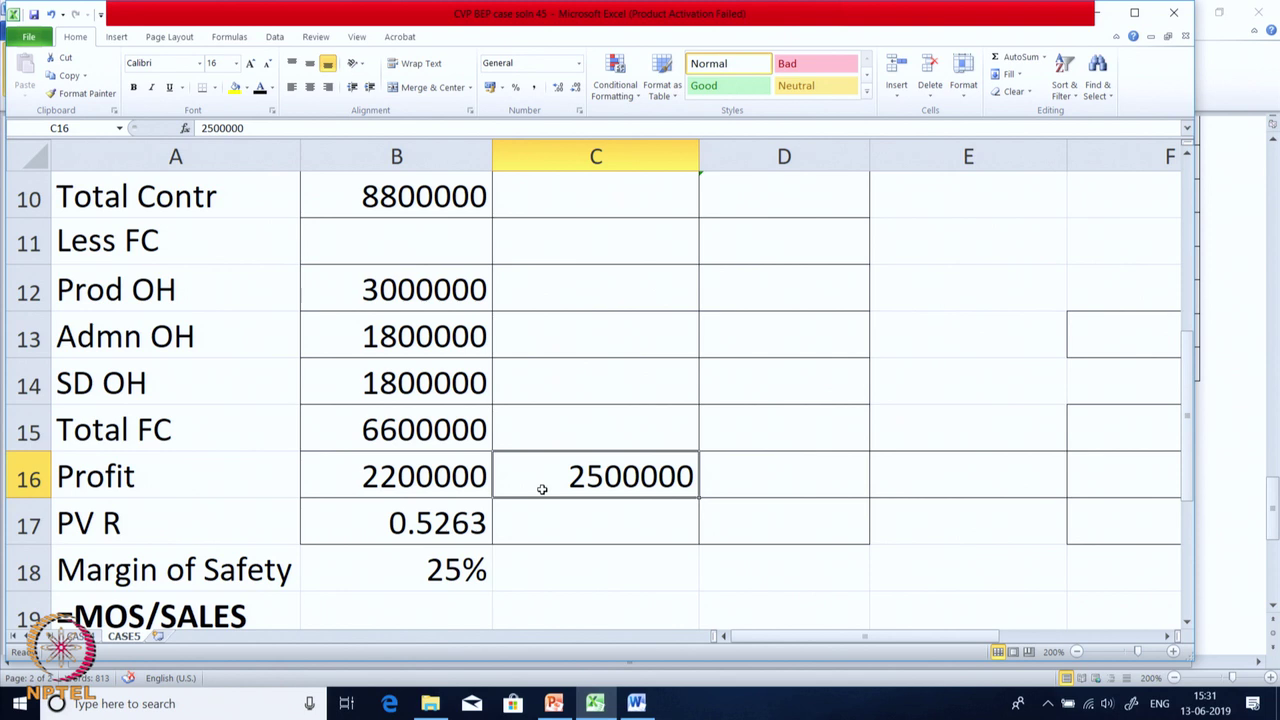
Reveal Proposal 1's fixed overheads and total fixed cost in C12:C15 by setting their font colour to black.
{"action": "left_click_drag", "start_coordinate": [580, 292], "coordinate": [582, 437]}
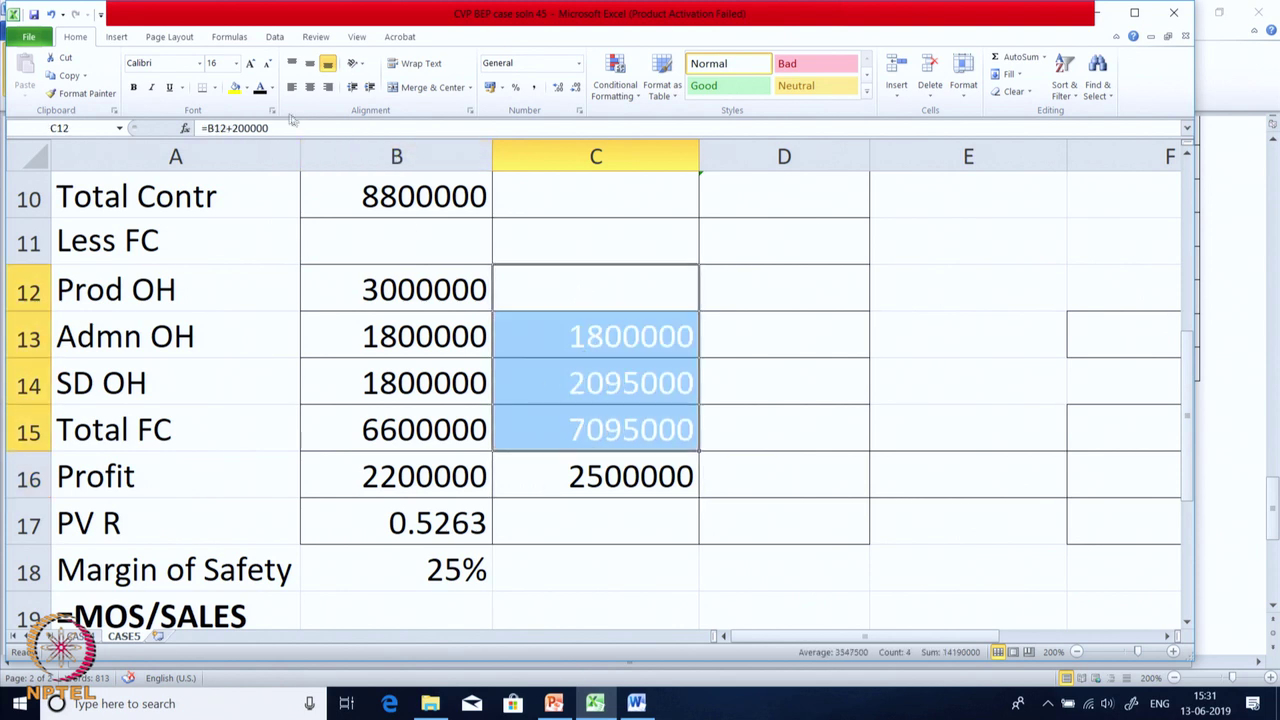
{"action": "left_click", "coordinate": [263, 89]}
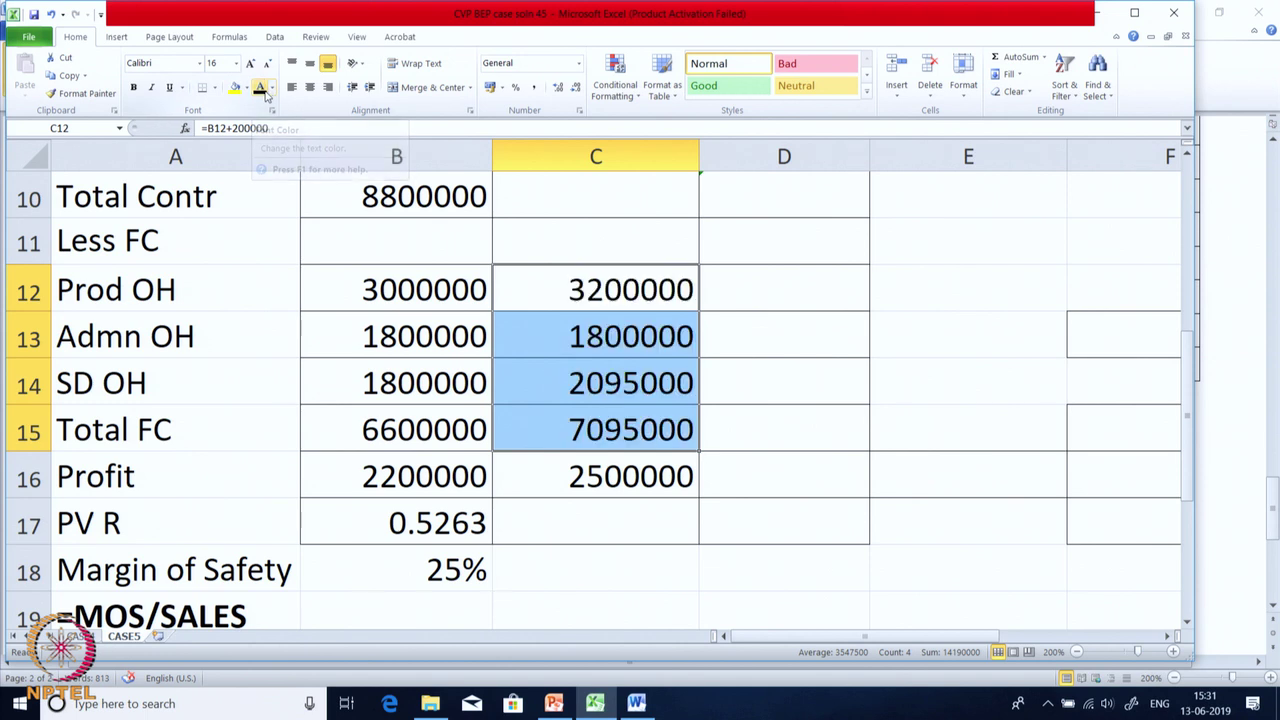
{"action": "left_click", "coordinate": [759, 347]}
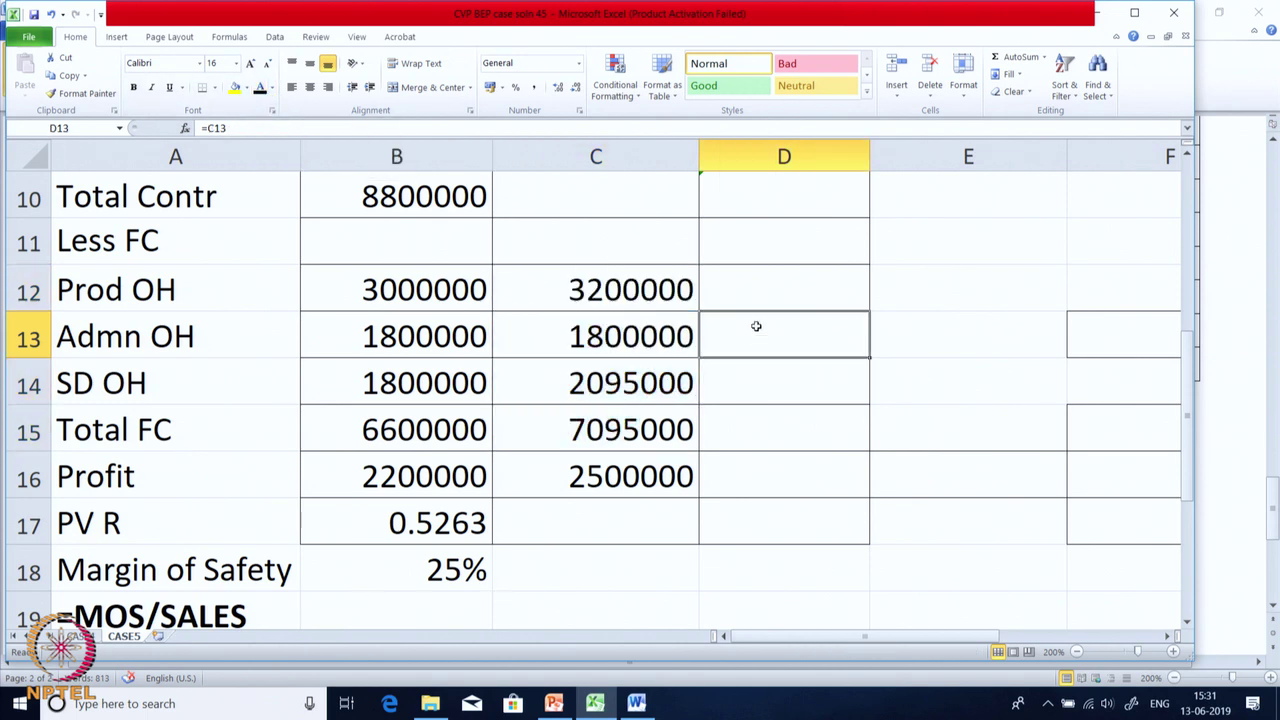
Compare the budget and Proposal 1 entries for production, administration and selling overheads, and check Proposal 1's total fixed cost and profit cells.
{"action": "left_click", "coordinate": [464, 299]}
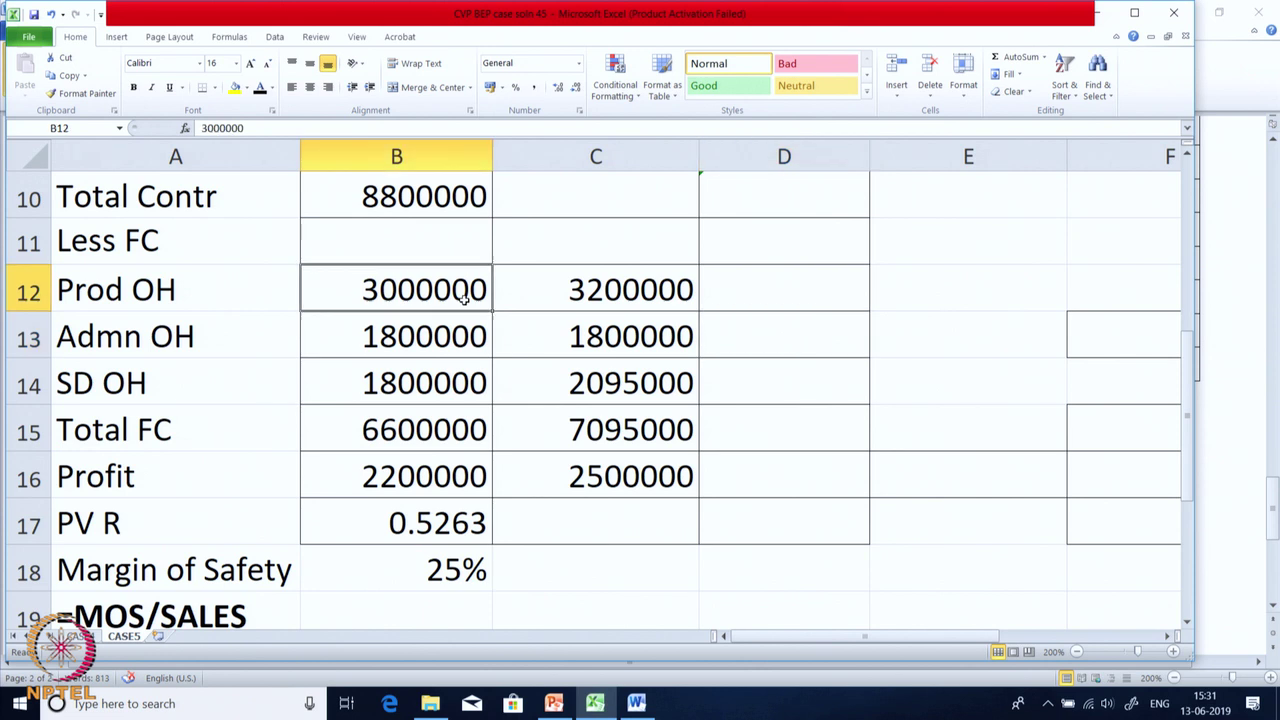
{"action": "left_click", "coordinate": [608, 306]}
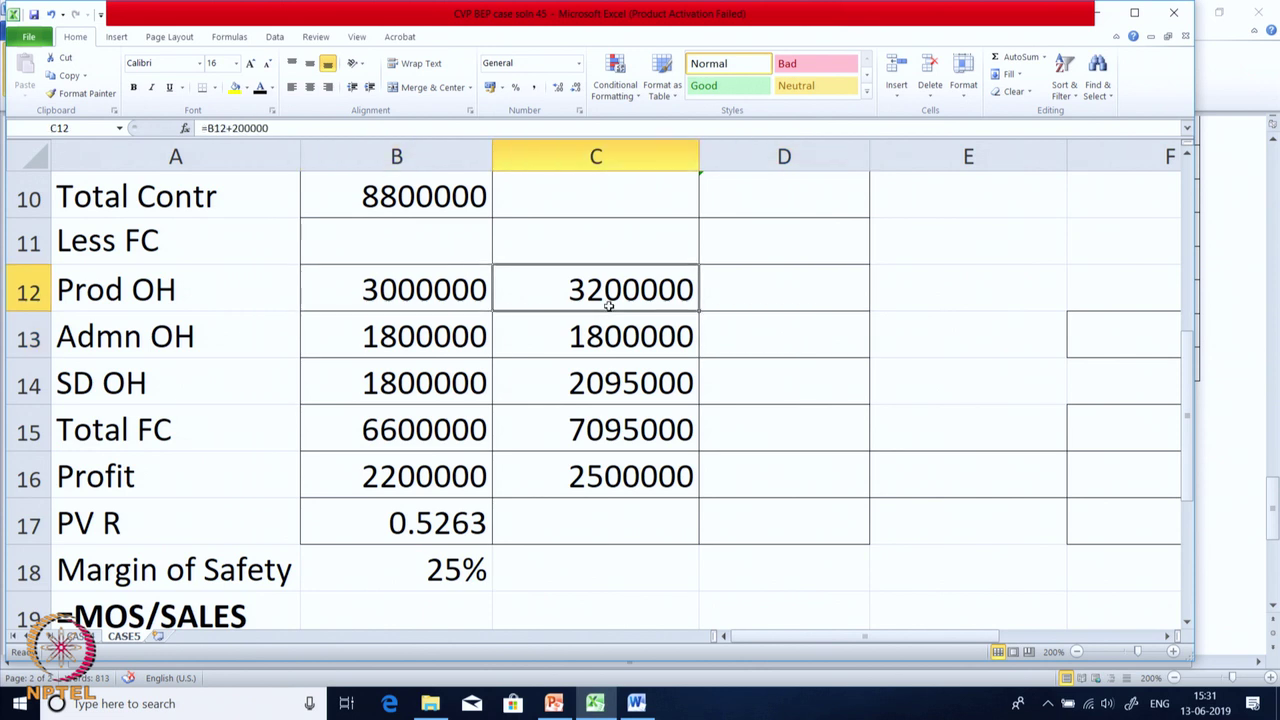
{"action": "left_click", "coordinate": [458, 329]}
{"action": "left_click", "coordinate": [530, 339]}
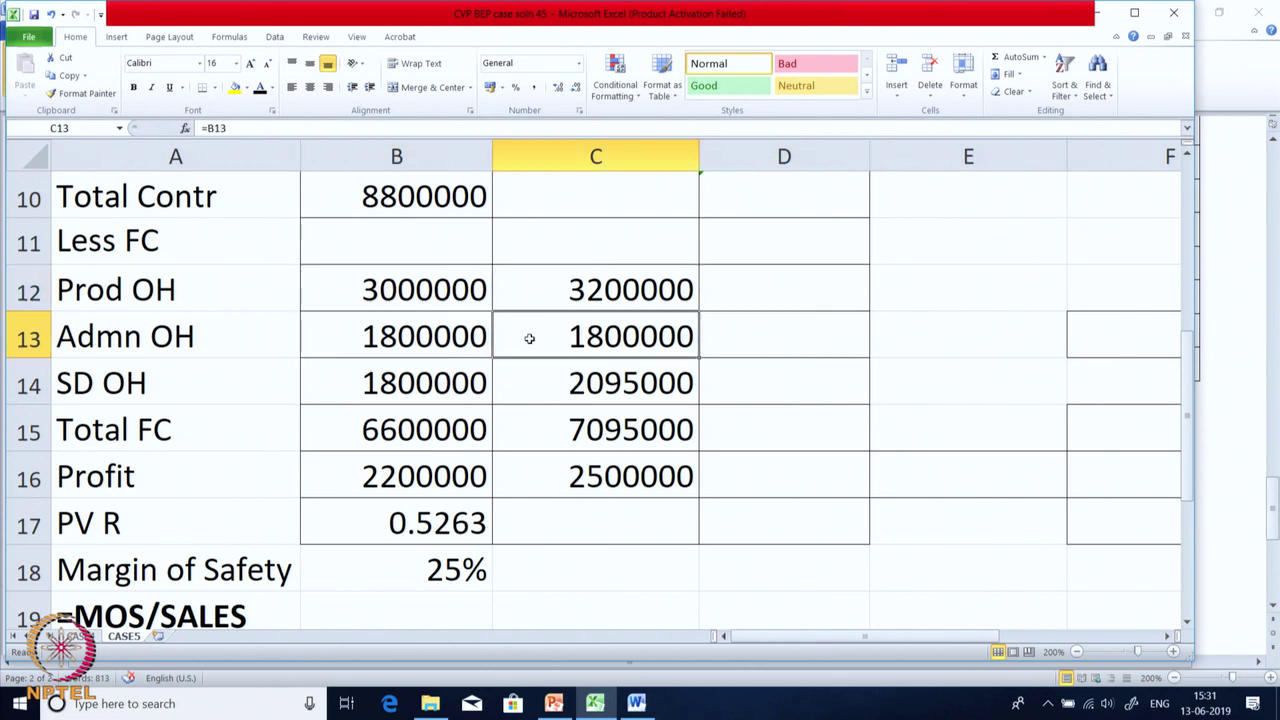
{"action": "left_click", "coordinate": [451, 373]}
{"action": "left_click", "coordinate": [564, 390]}
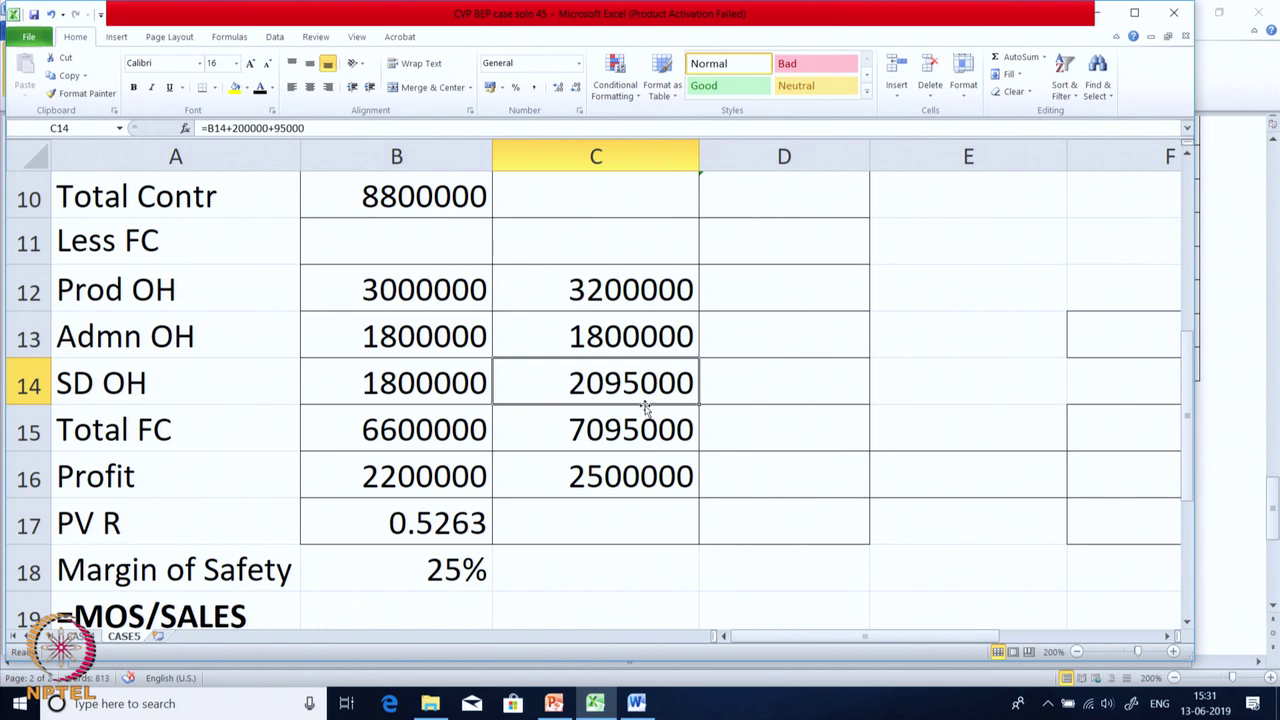
{"action": "left_click", "coordinate": [612, 440]}
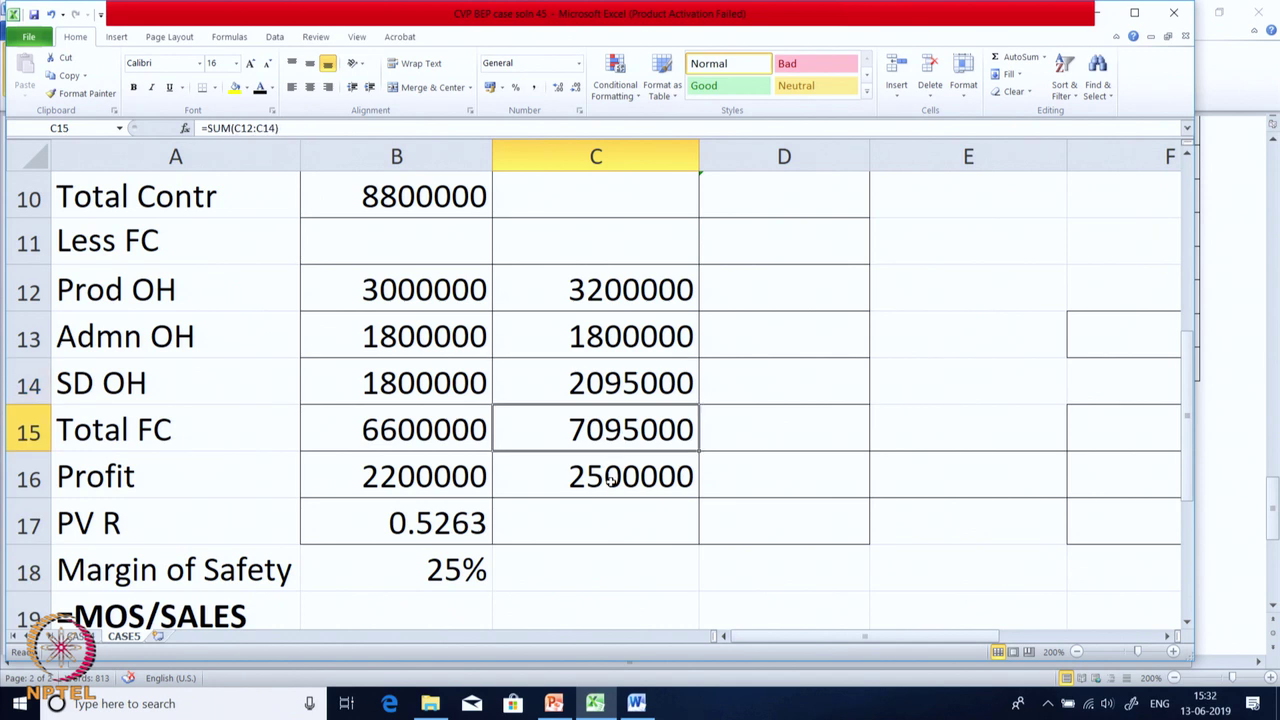
{"action": "left_click", "coordinate": [619, 488]}
{"action": "left_click", "coordinate": [626, 442]}
Reveal Proposal 1's total contribution in C10 by setting its font colour to black.
{"action": "scroll", "coordinate": [634, 504], "scroll_direction": "up", "scroll_amount": 2}
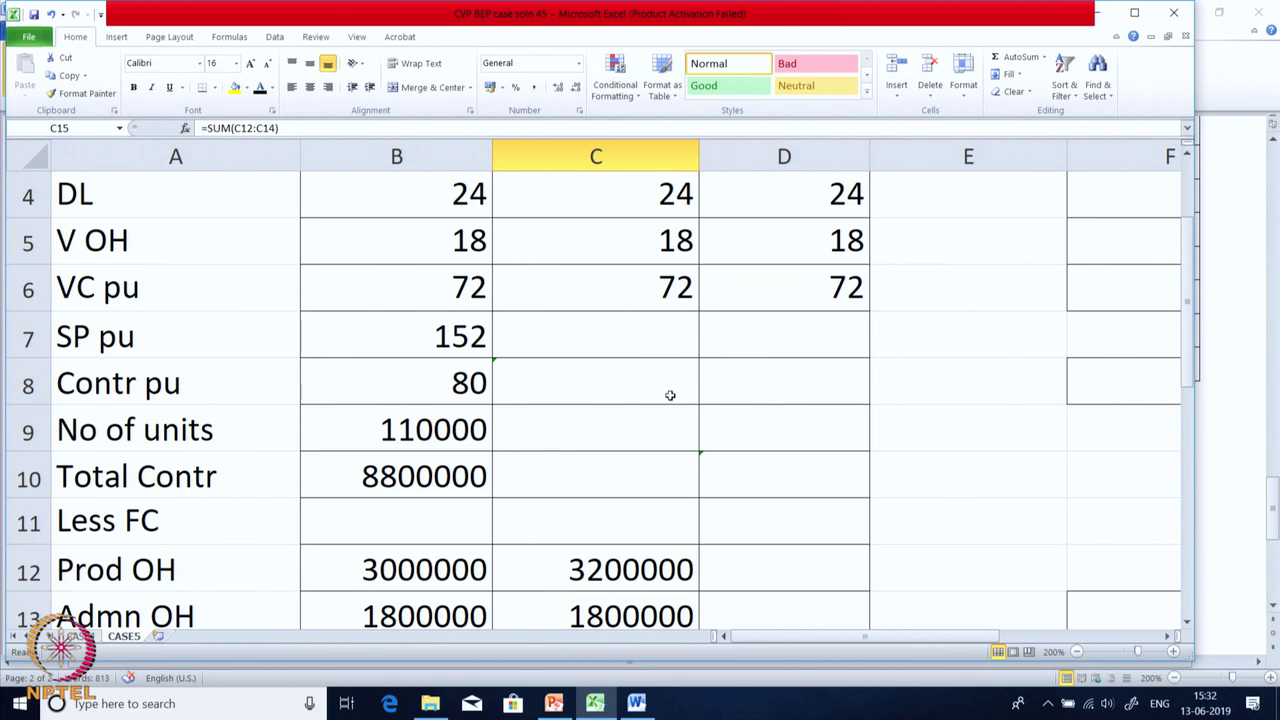
{"action": "scroll", "coordinate": [669, 394], "scroll_direction": "down", "scroll_amount": 3}
{"action": "scroll", "coordinate": [663, 423], "scroll_direction": "up", "scroll_amount": 1}
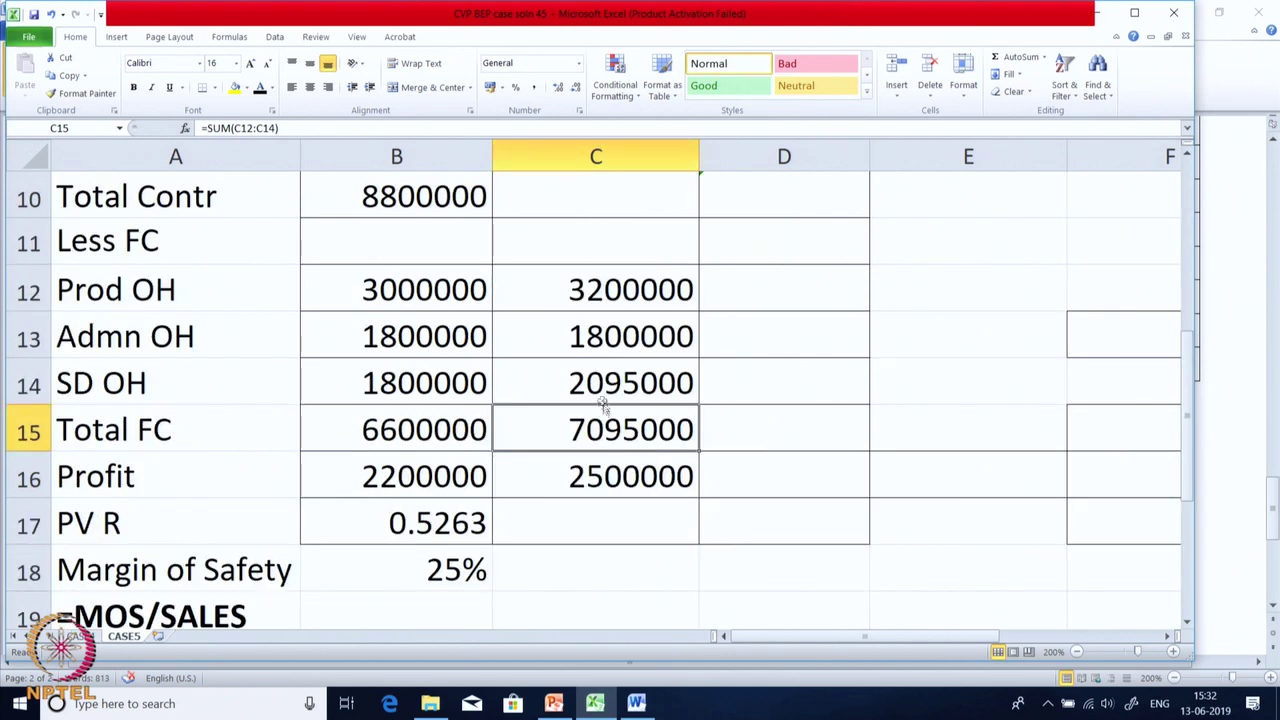
{"action": "left_click", "coordinate": [565, 475]}
{"action": "left_click", "coordinate": [568, 430]}
{"action": "scroll", "coordinate": [568, 428], "scroll_direction": "up", "scroll_amount": 1}
{"action": "left_click", "coordinate": [566, 330]}
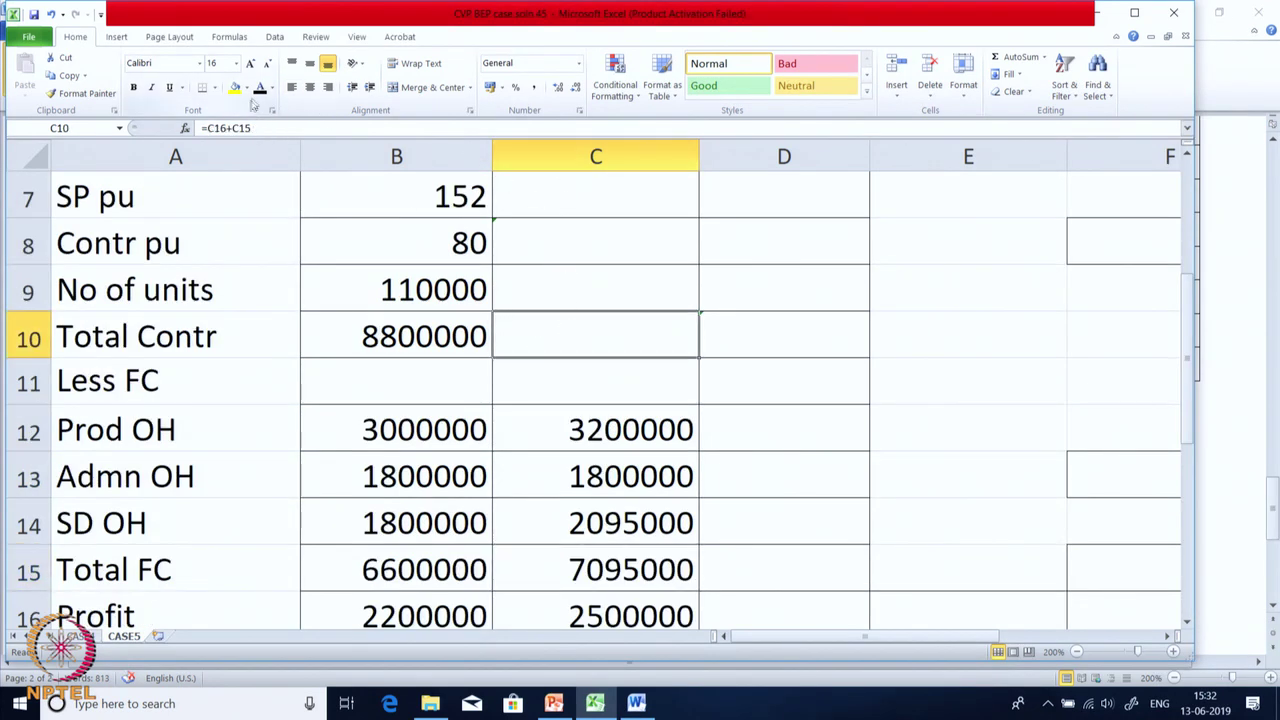
{"action": "left_click", "coordinate": [260, 90]}
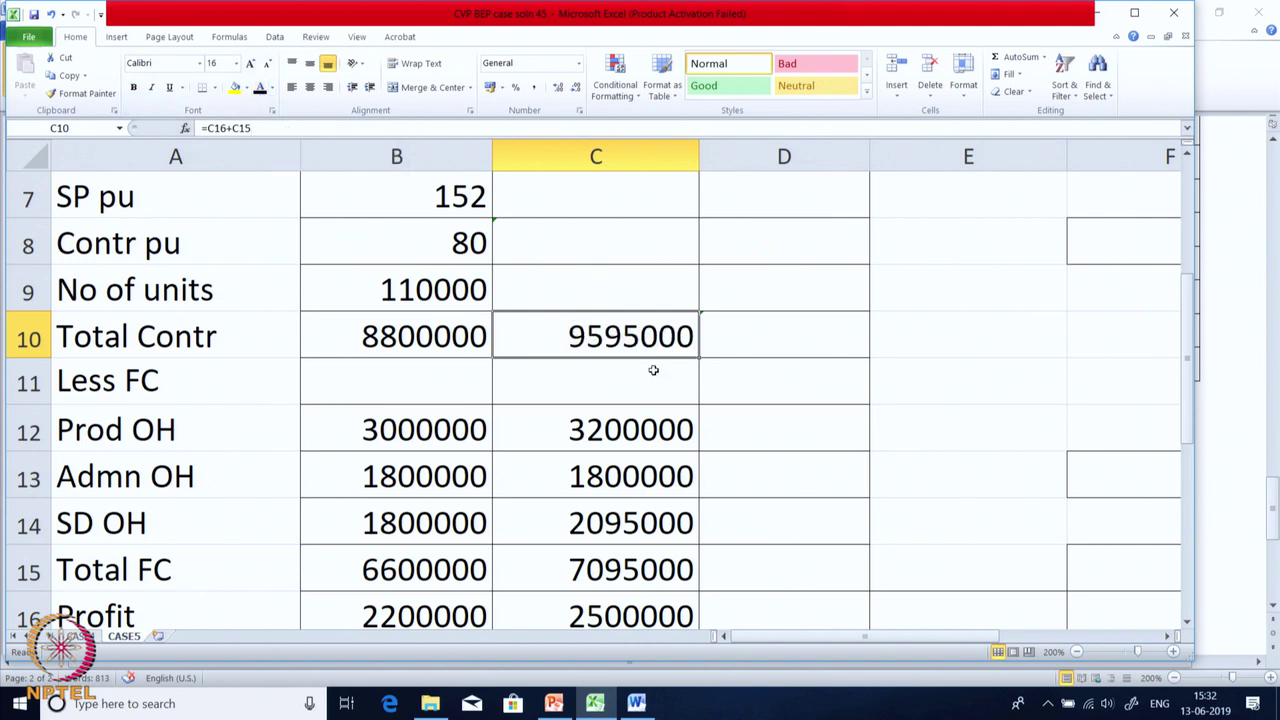
Check Proposal 1's sales volume increase in the Word case document, and reveal its number of units in C9 of the Excel sheet in black font.
{"action": "scroll", "coordinate": [640, 400], "scroll_direction": "down", "scroll_amount": 3}
{"action": "scroll", "coordinate": [630, 425], "scroll_direction": "up", "scroll_amount": 1}
{"action": "scroll", "coordinate": [594, 316], "scroll_direction": "up", "scroll_amount": 3}
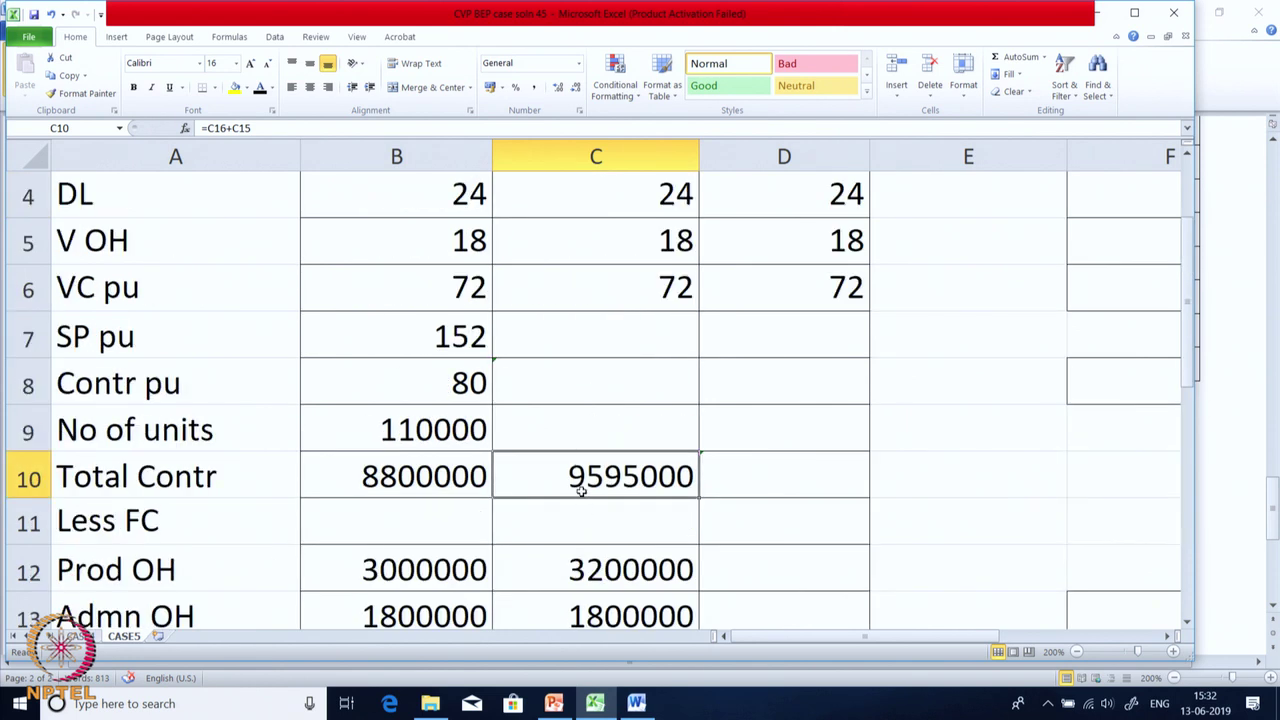
{"action": "left_click", "coordinate": [606, 426]}
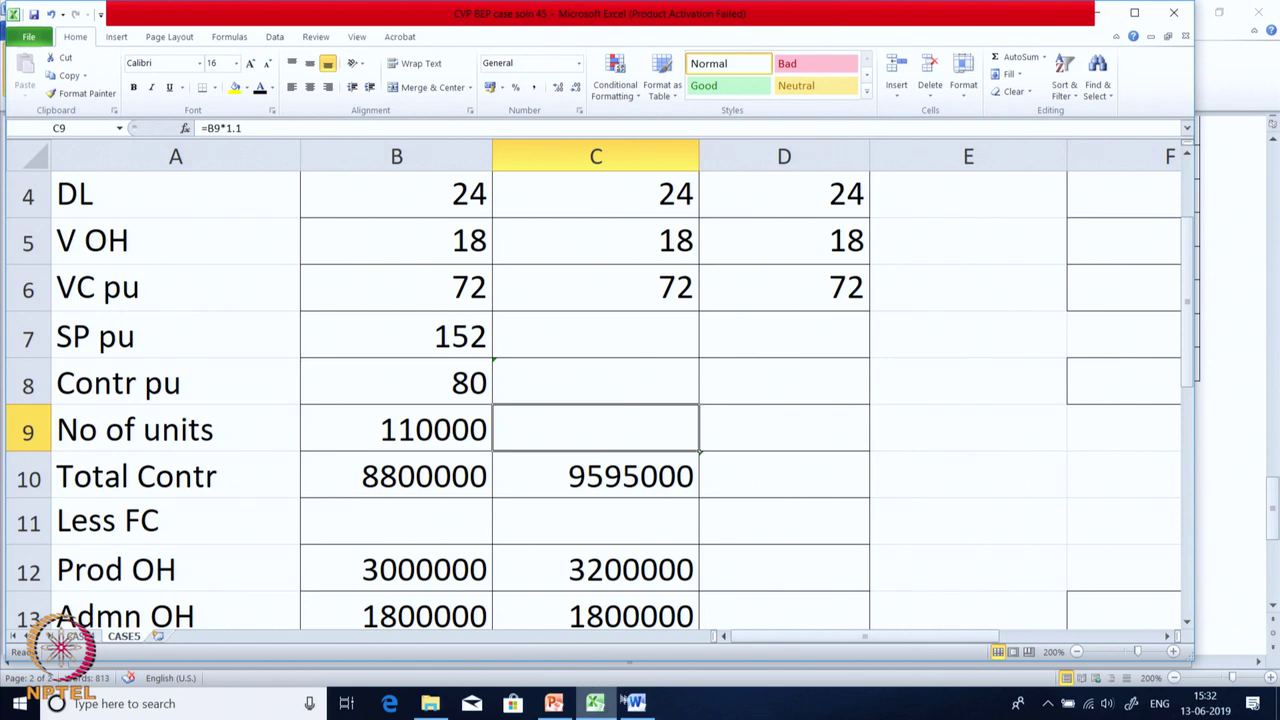
{"action": "left_click", "coordinate": [636, 703]}
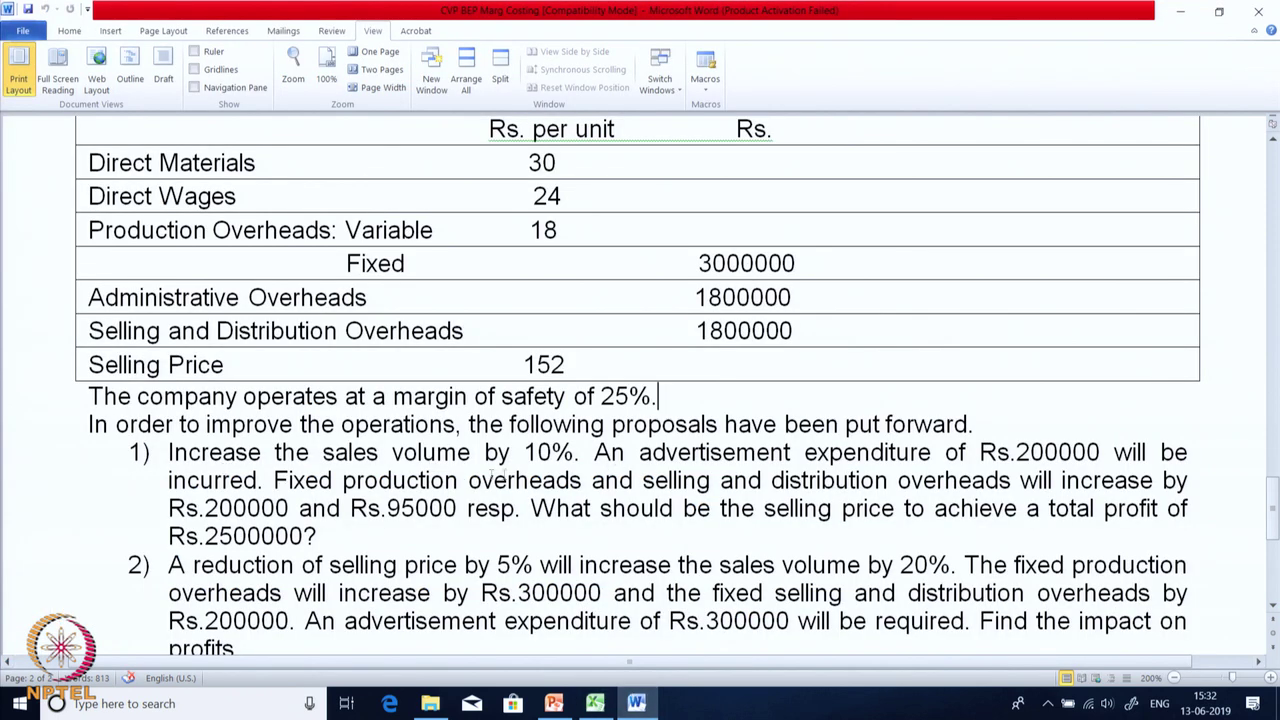
{"action": "left_click", "coordinate": [594, 703]}
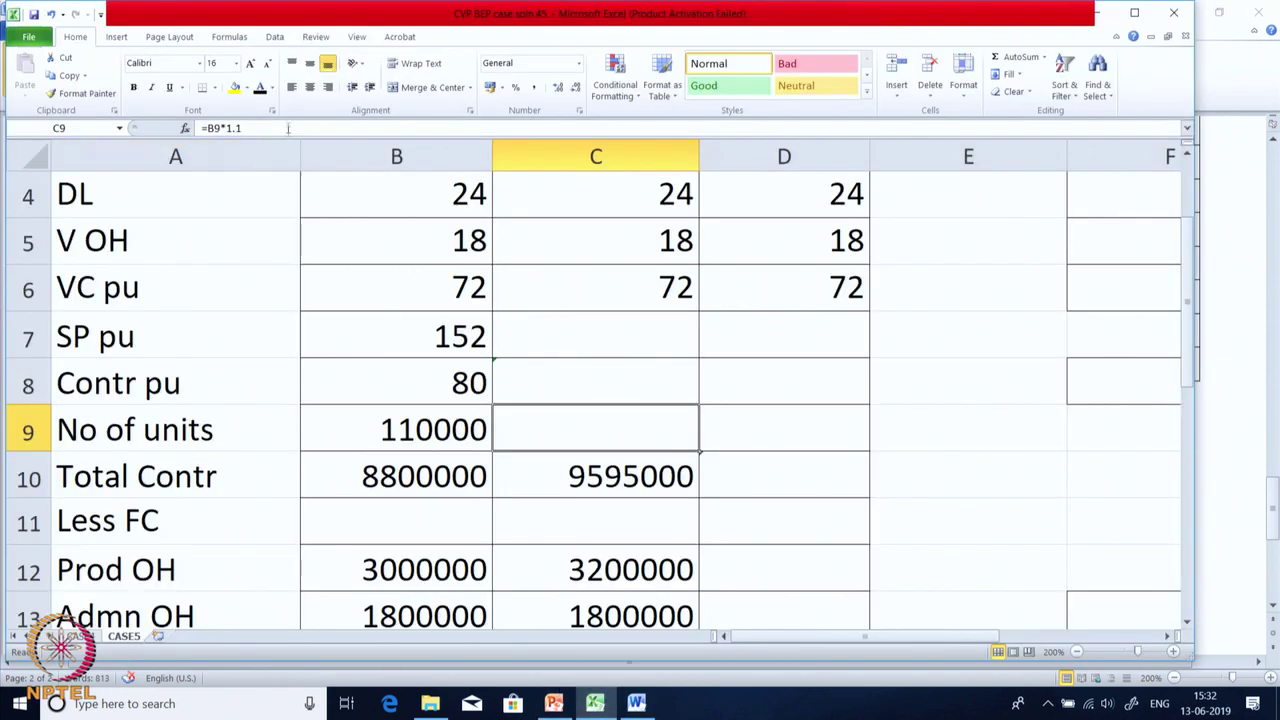
{"action": "left_click", "coordinate": [264, 90]}
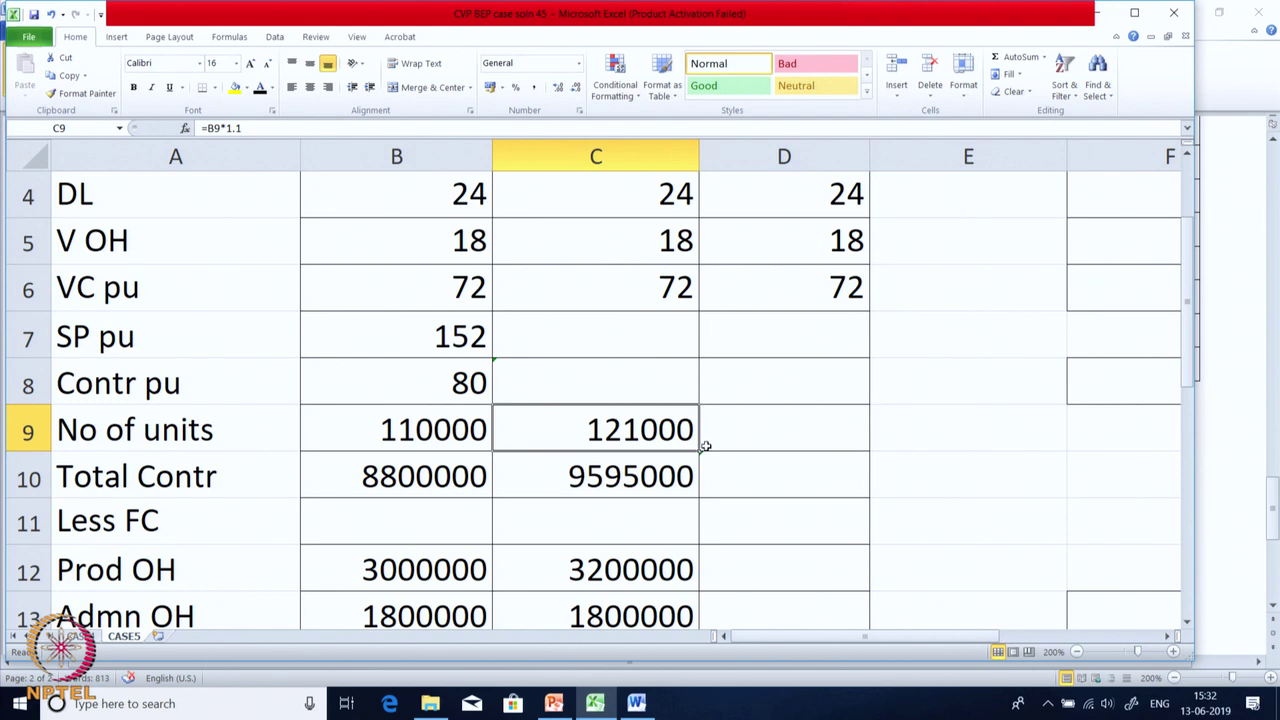
Reveal Proposal 1's contribution per unit in C8 and selling price per unit in C7 by setting their font colour to black.
{"action": "left_click", "coordinate": [620, 370]}
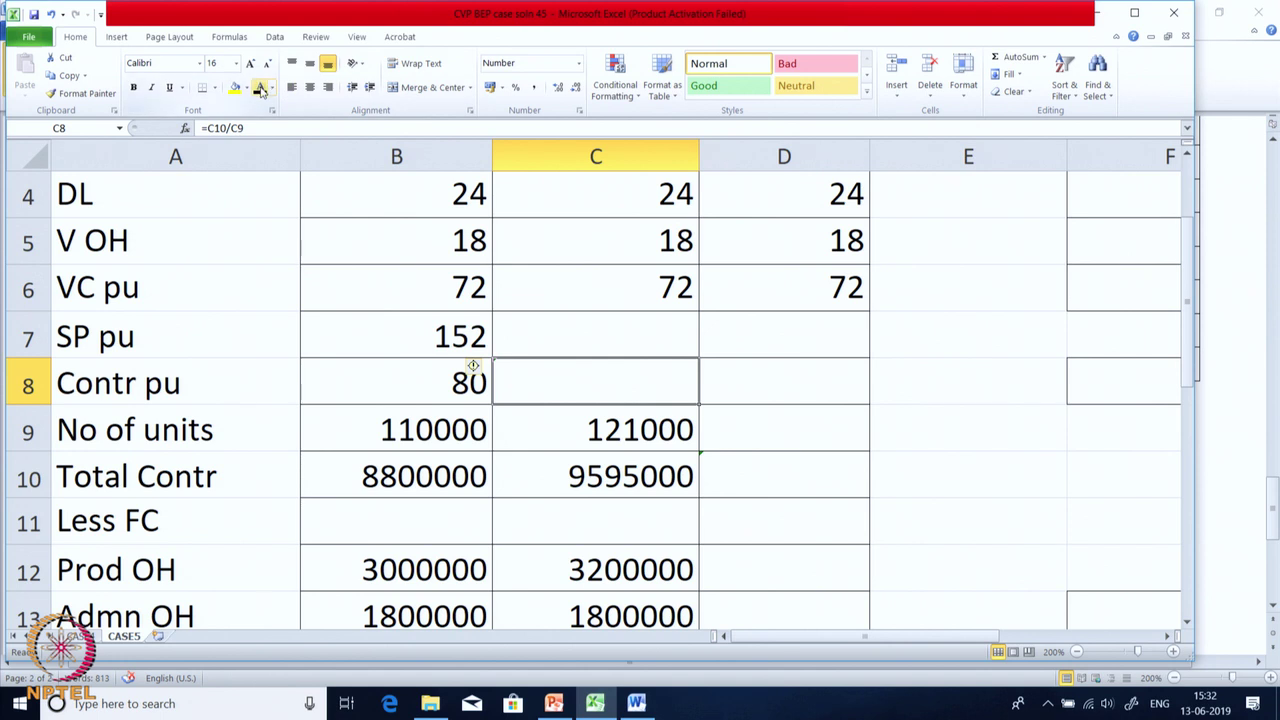
{"action": "left_click", "coordinate": [259, 88]}
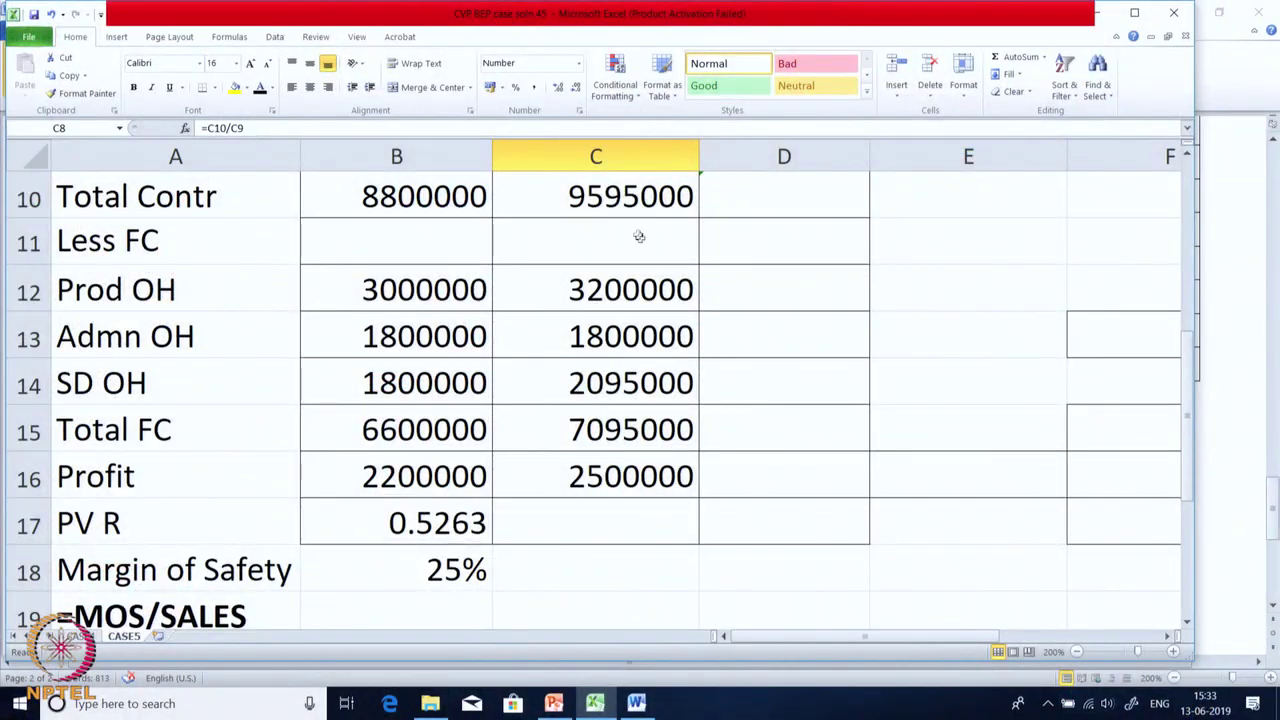
{"action": "scroll", "coordinate": [625, 380], "scroll_direction": "up", "scroll_amount": 2}
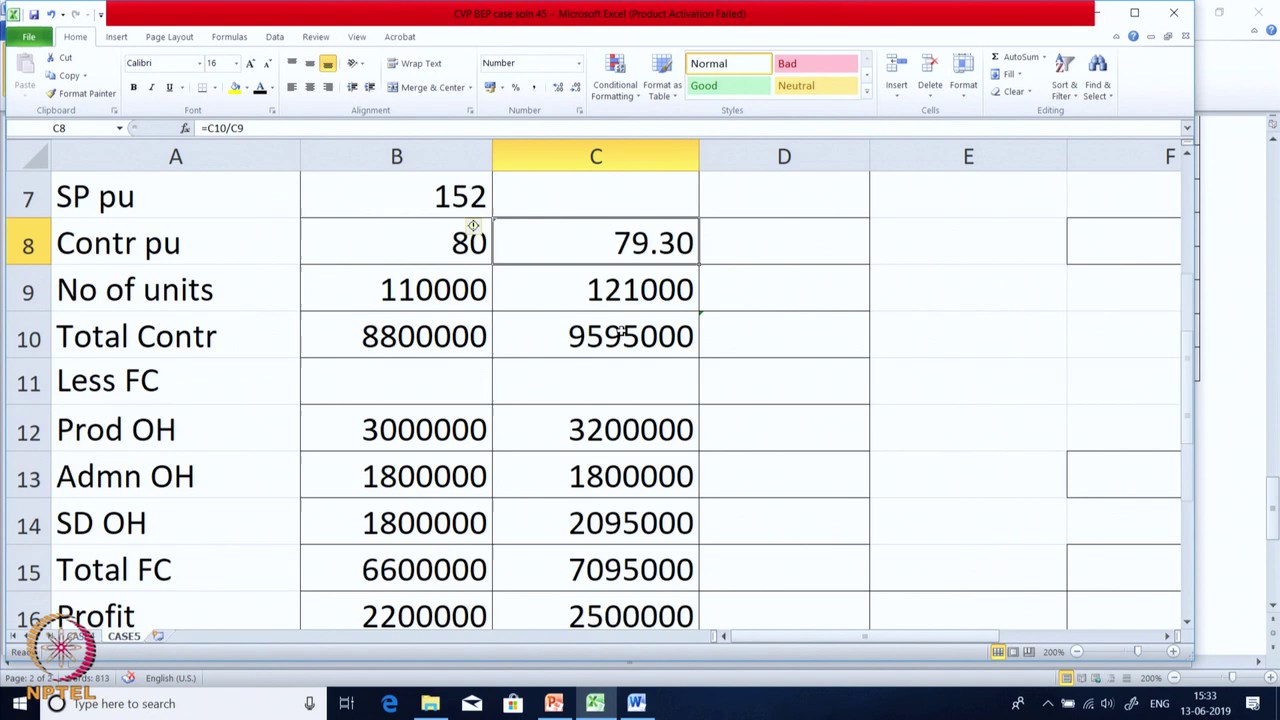
{"action": "left_click", "coordinate": [623, 332]}
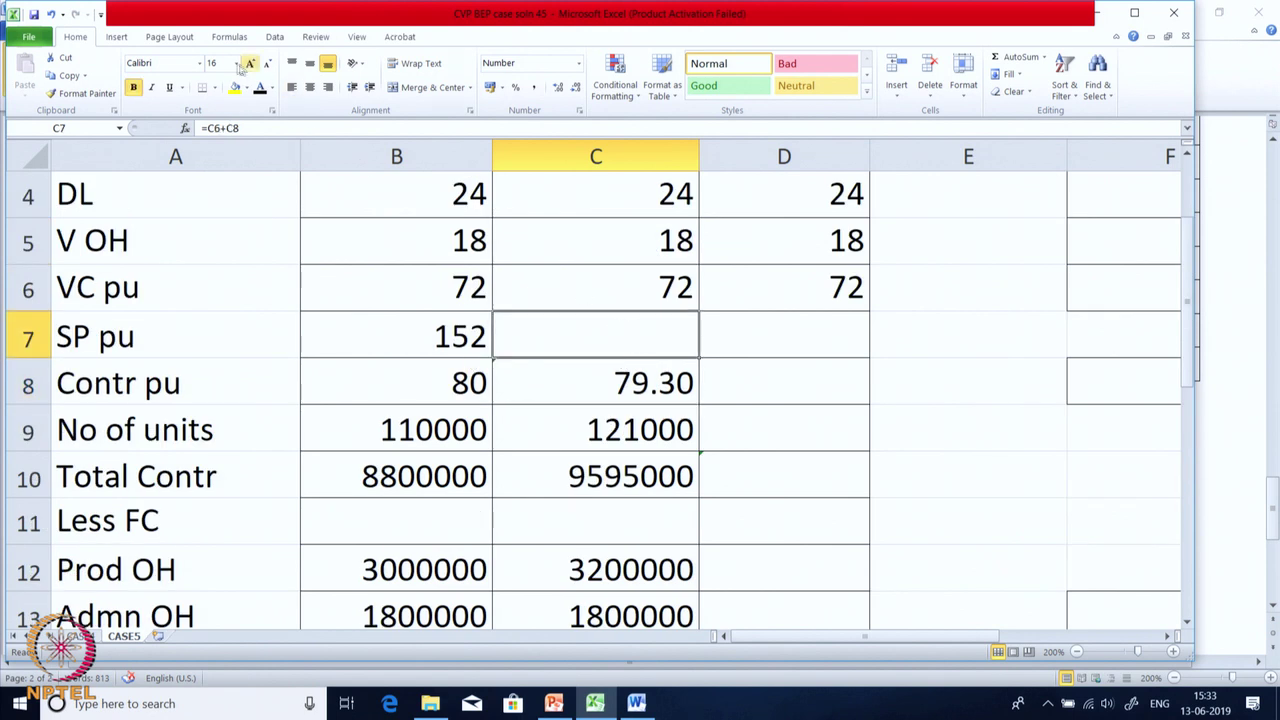
{"action": "left_click", "coordinate": [260, 88]}
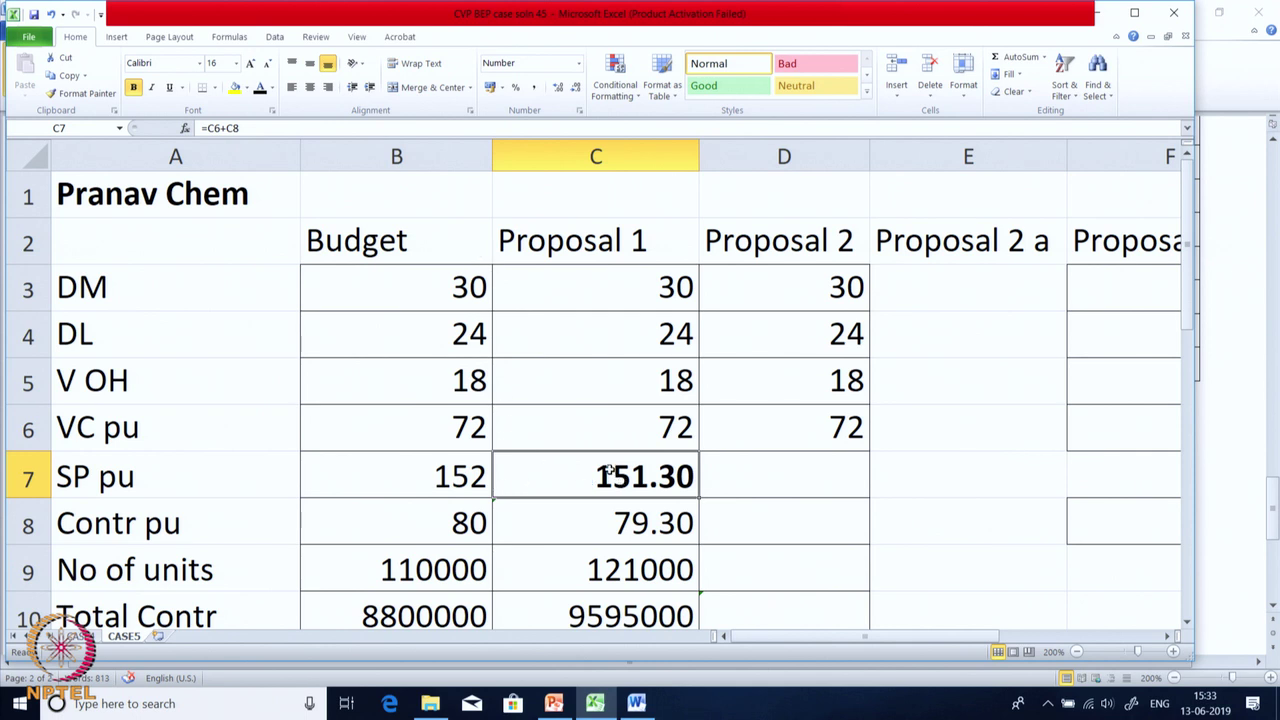
Compare Proposal 1's profit, selling price and number of units with the corresponding budget figures.
{"action": "scroll", "coordinate": [609, 470], "scroll_direction": "down", "scroll_amount": 4}
{"action": "left_click", "coordinate": [471, 362]}
{"action": "left_click", "coordinate": [546, 344]}
{"action": "left_click", "coordinate": [470, 347]}
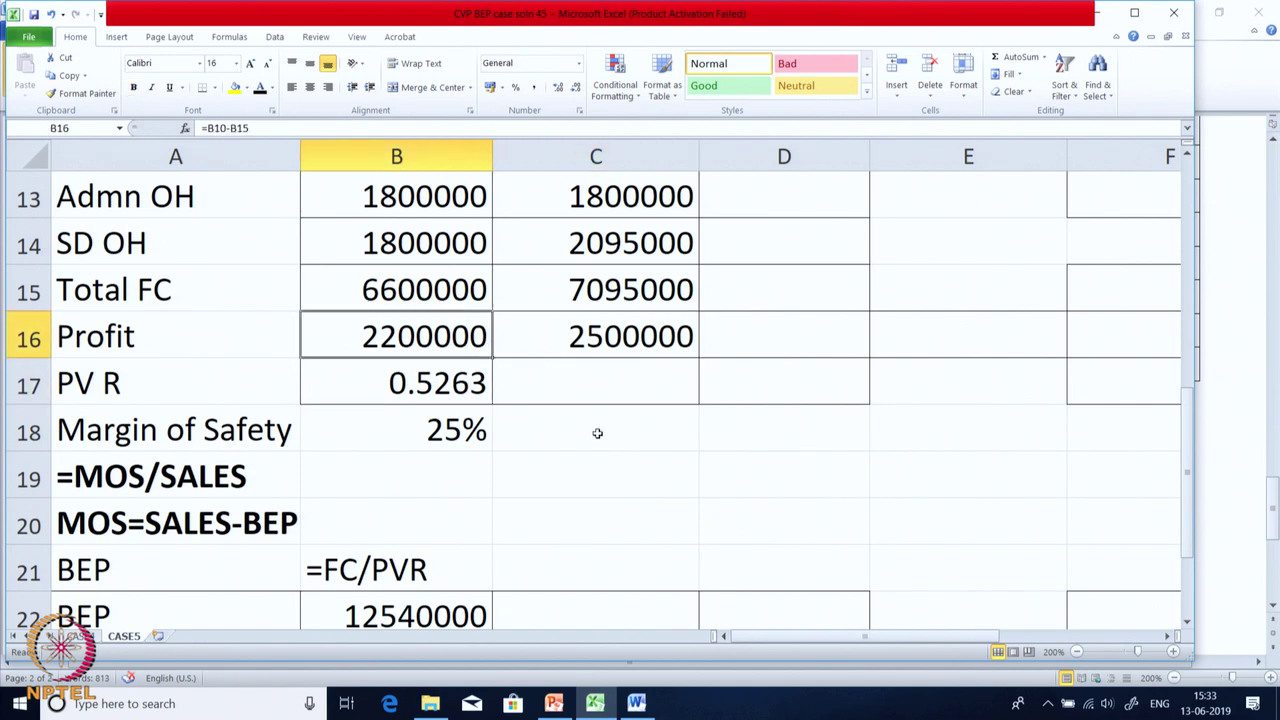
{"action": "scroll", "coordinate": [597, 433], "scroll_direction": "up", "scroll_amount": 1}
{"action": "scroll", "coordinate": [595, 490], "scroll_direction": "up", "scroll_amount": 2}
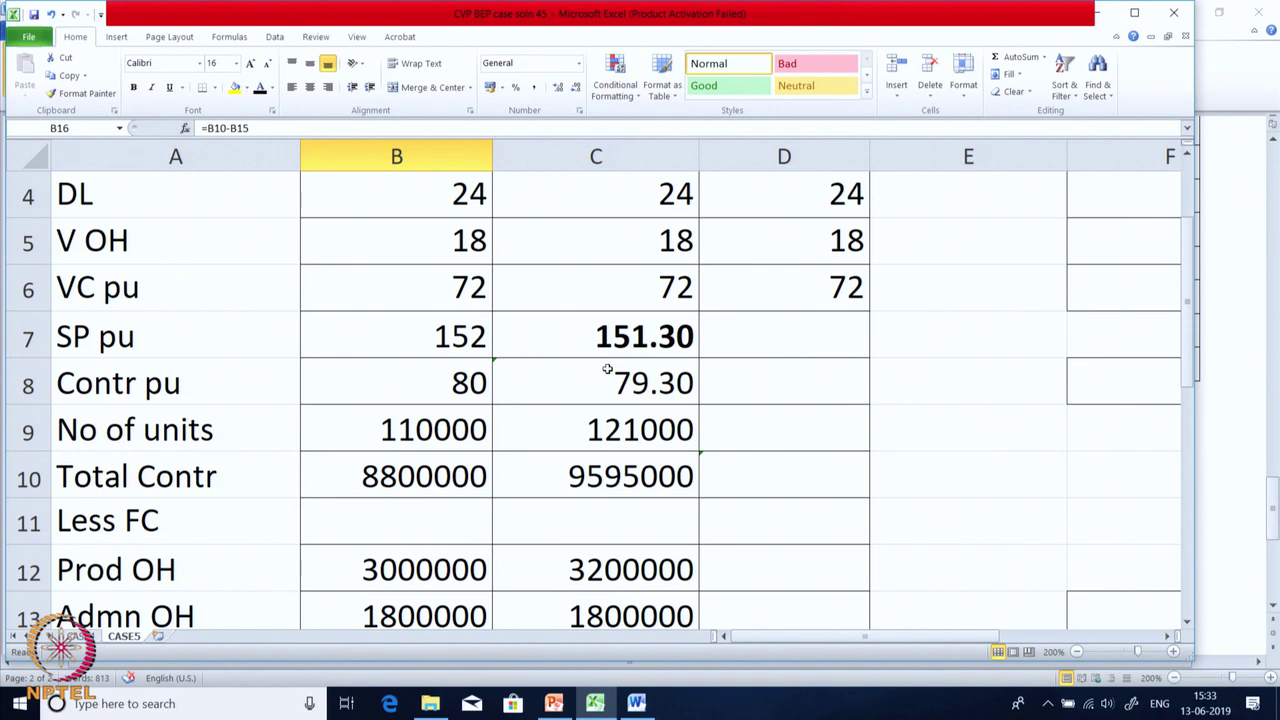
{"action": "scroll", "coordinate": [603, 400], "scroll_direction": "up", "scroll_amount": 1}
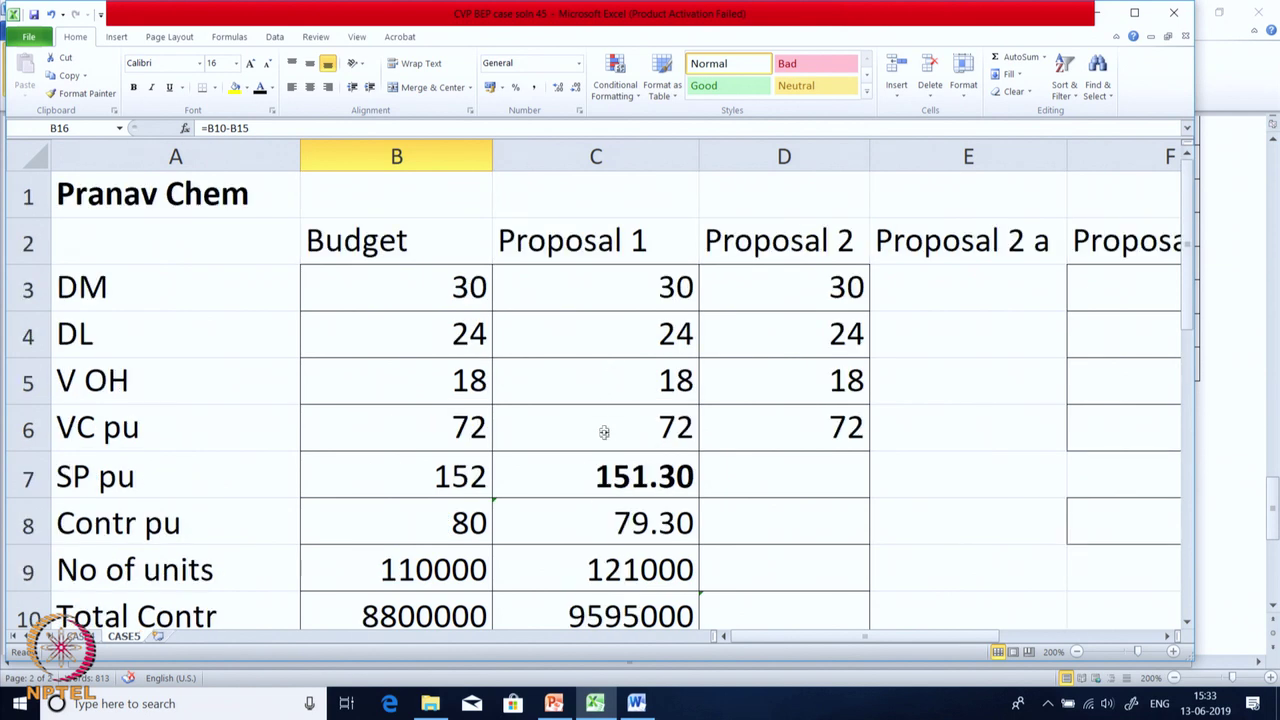
{"action": "left_click", "coordinate": [597, 480]}
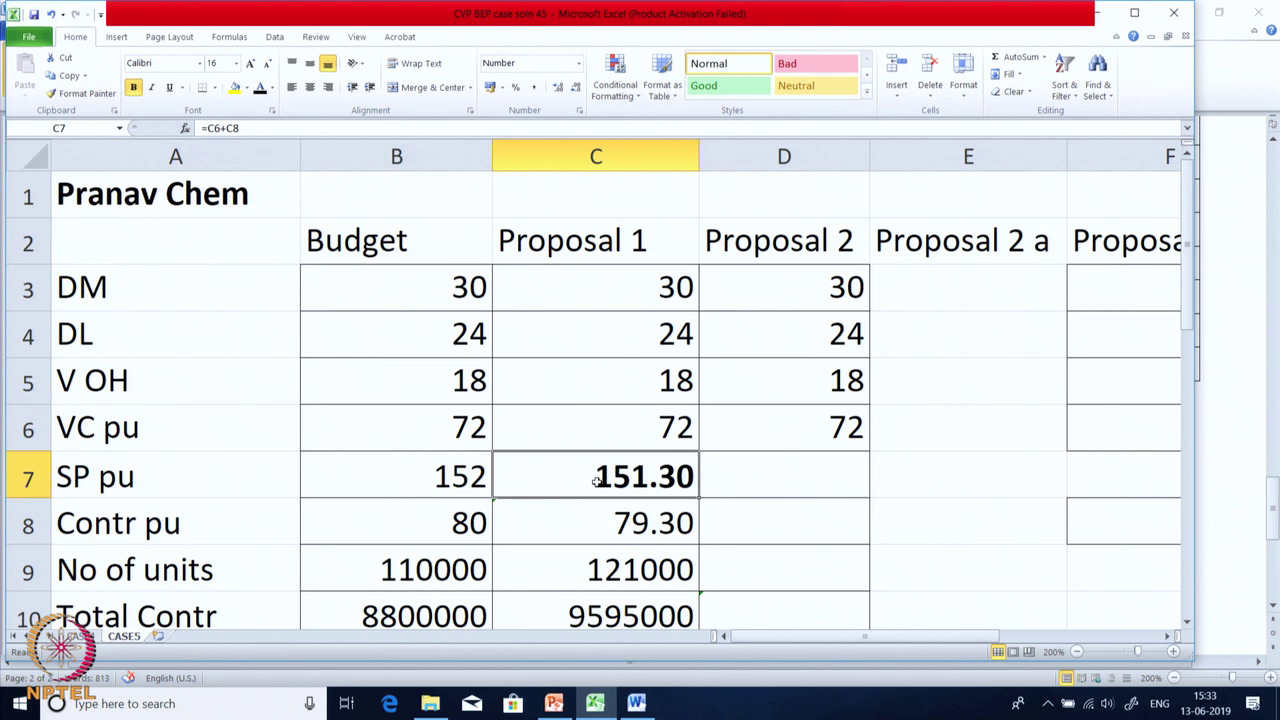
{"action": "scroll", "coordinate": [597, 480], "scroll_direction": "down", "scroll_amount": 1}
{"action": "left_click", "coordinate": [432, 414]}
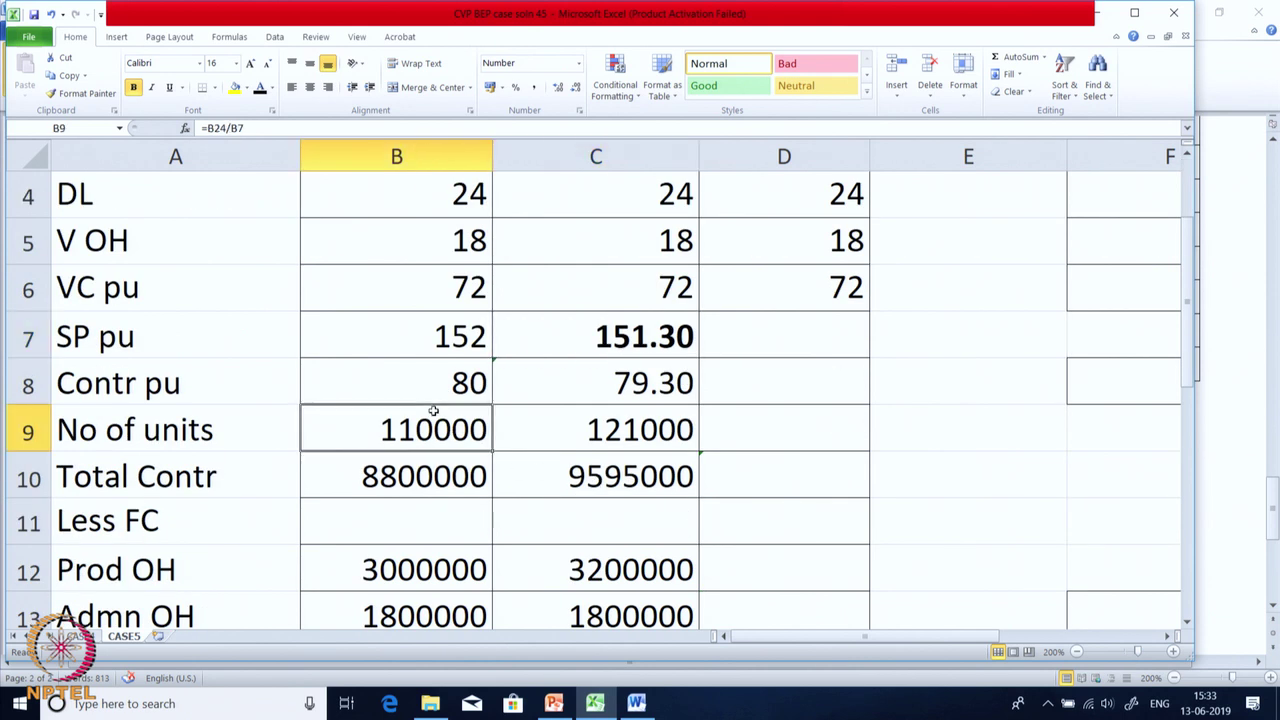
{"action": "left_click", "coordinate": [559, 425]}
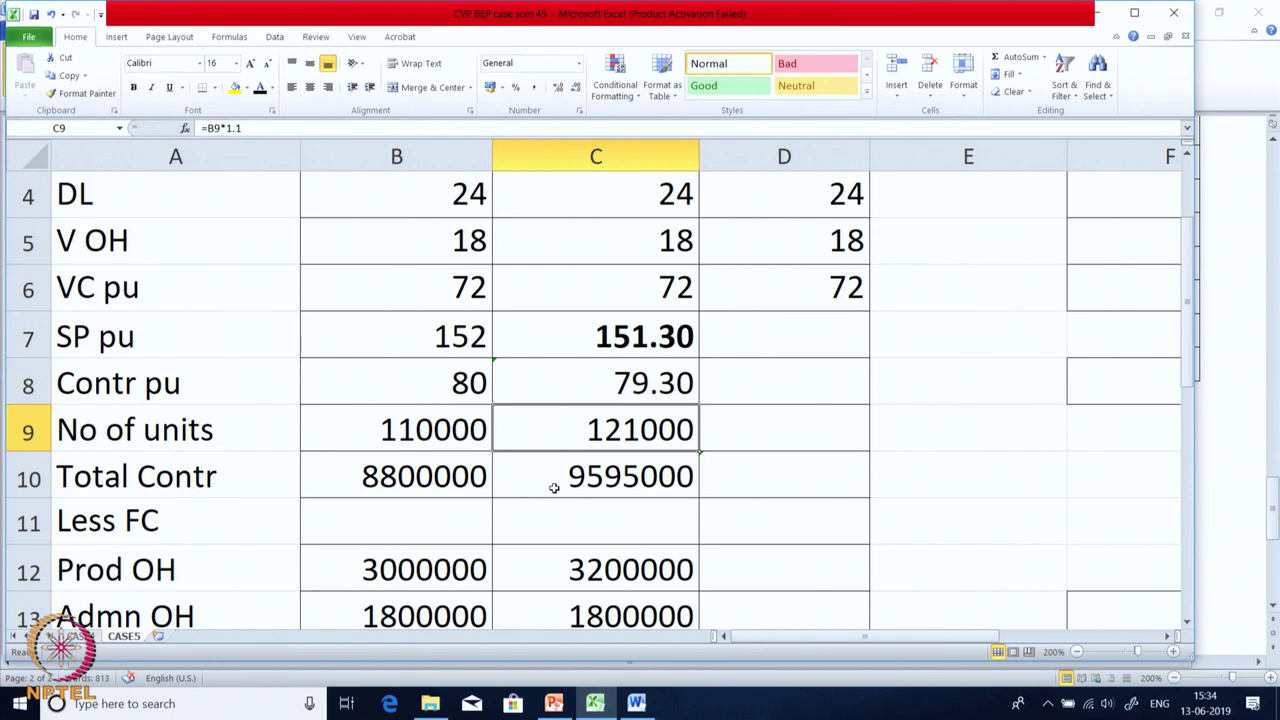
{"action": "scroll", "coordinate": [579, 452], "scroll_direction": "down", "scroll_amount": 3}
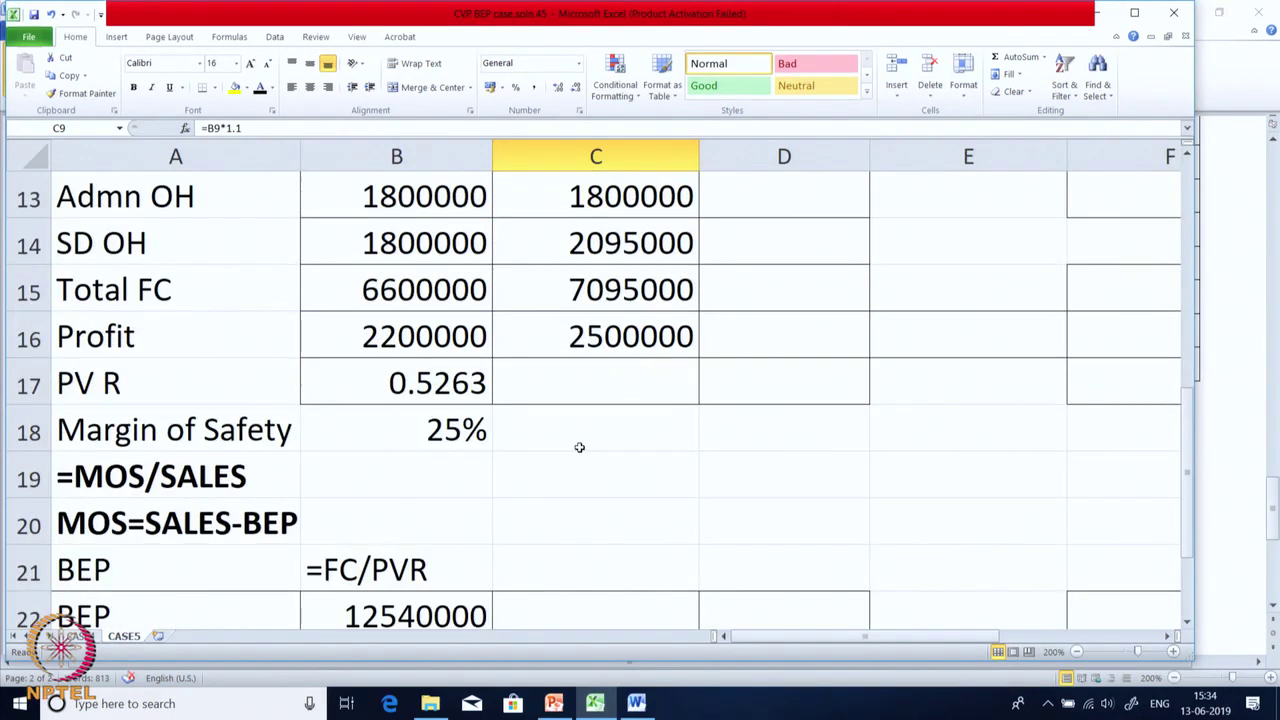
Reveal Proposal 1's PV ratio in C17 by setting its font colour to black, and review its selling price per unit in C7.
{"action": "left_click", "coordinate": [578, 393]}
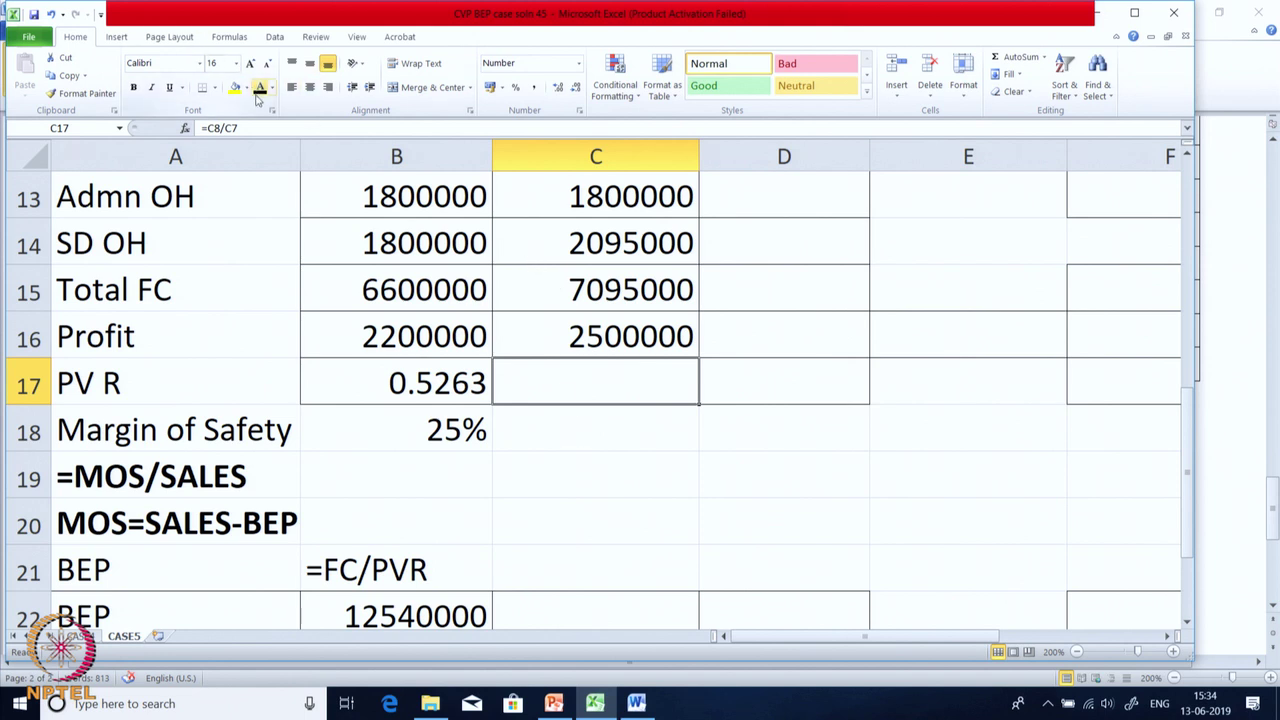
{"action": "left_click", "coordinate": [258, 94]}
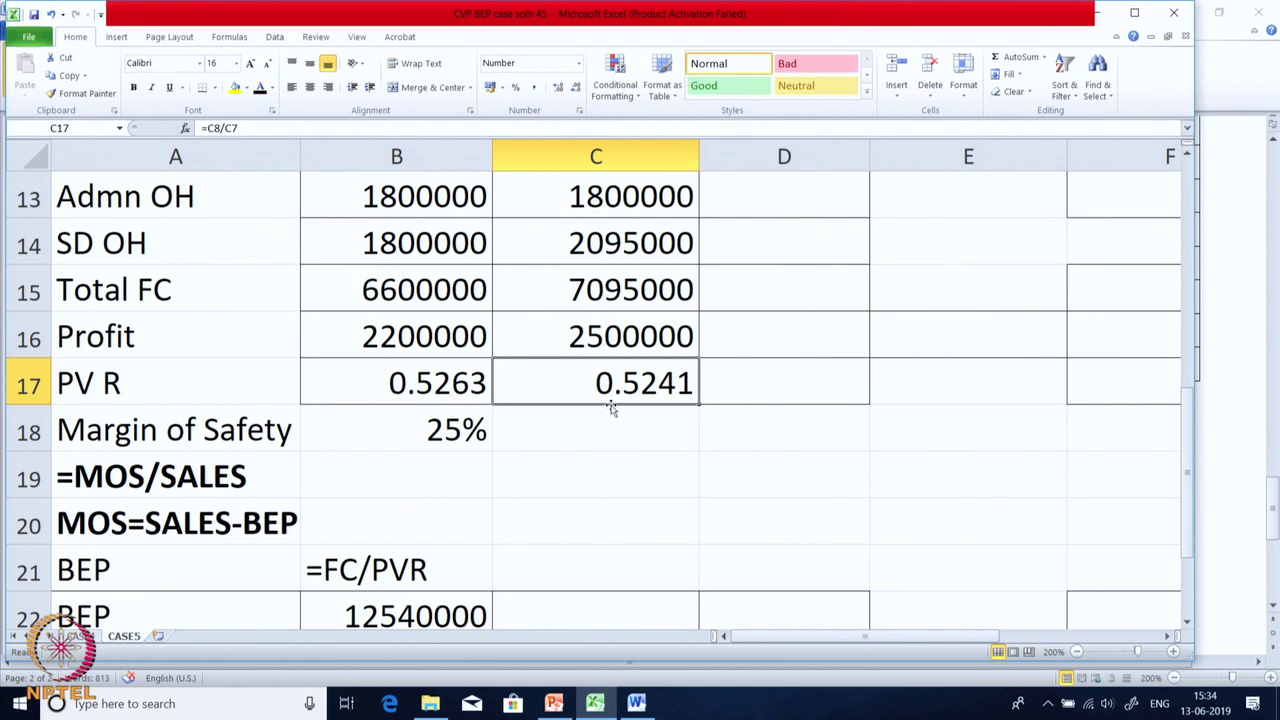
{"action": "scroll", "coordinate": [612, 408], "scroll_direction": "up", "scroll_amount": 4}
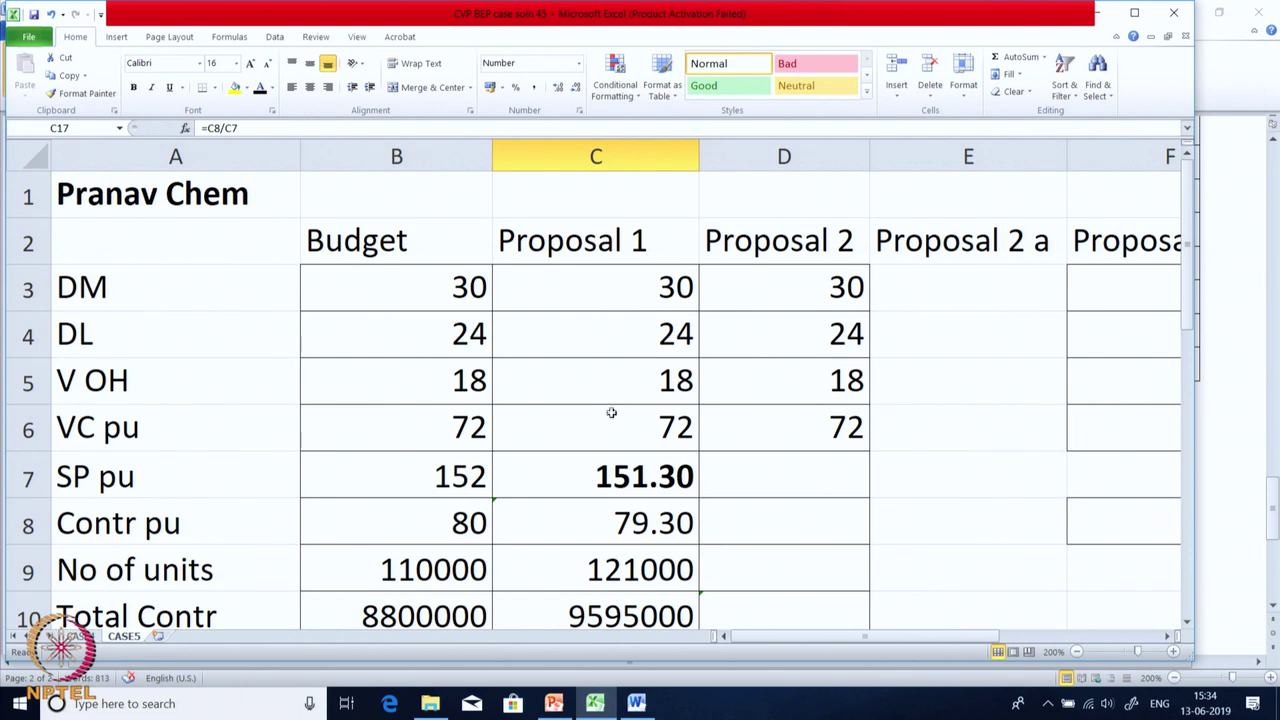
{"action": "left_click", "coordinate": [595, 470]}
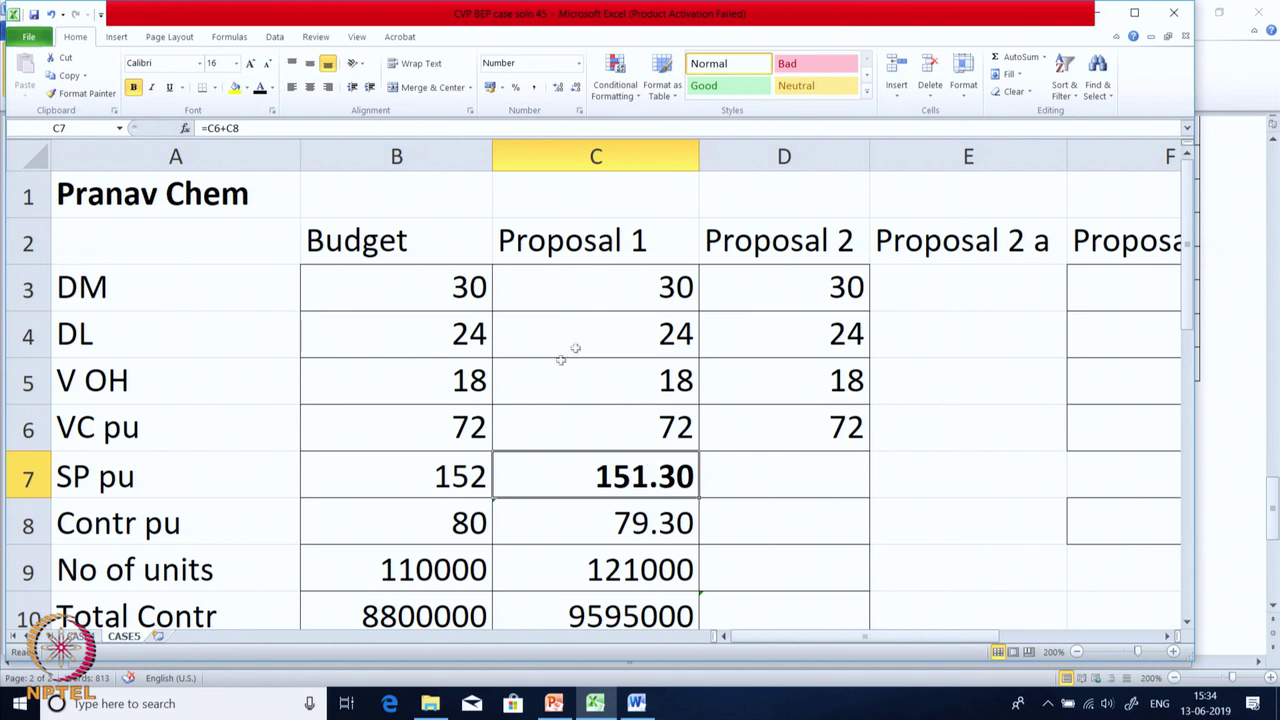
Read Proposal 2's terms in the Word case document, and review its variable costs in D3:D6 of the Excel sheet.
{"action": "left_click", "coordinate": [637, 704]}
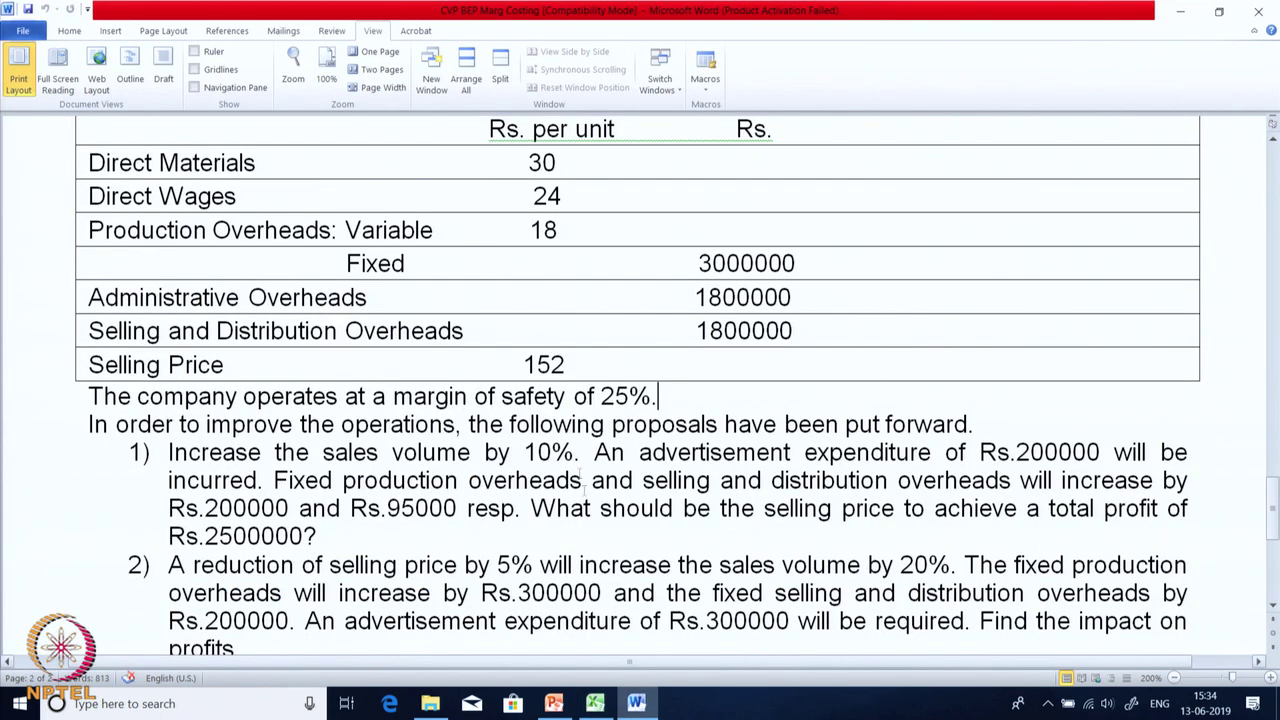
{"action": "scroll", "coordinate": [625, 497], "scroll_direction": "down", "scroll_amount": 3}
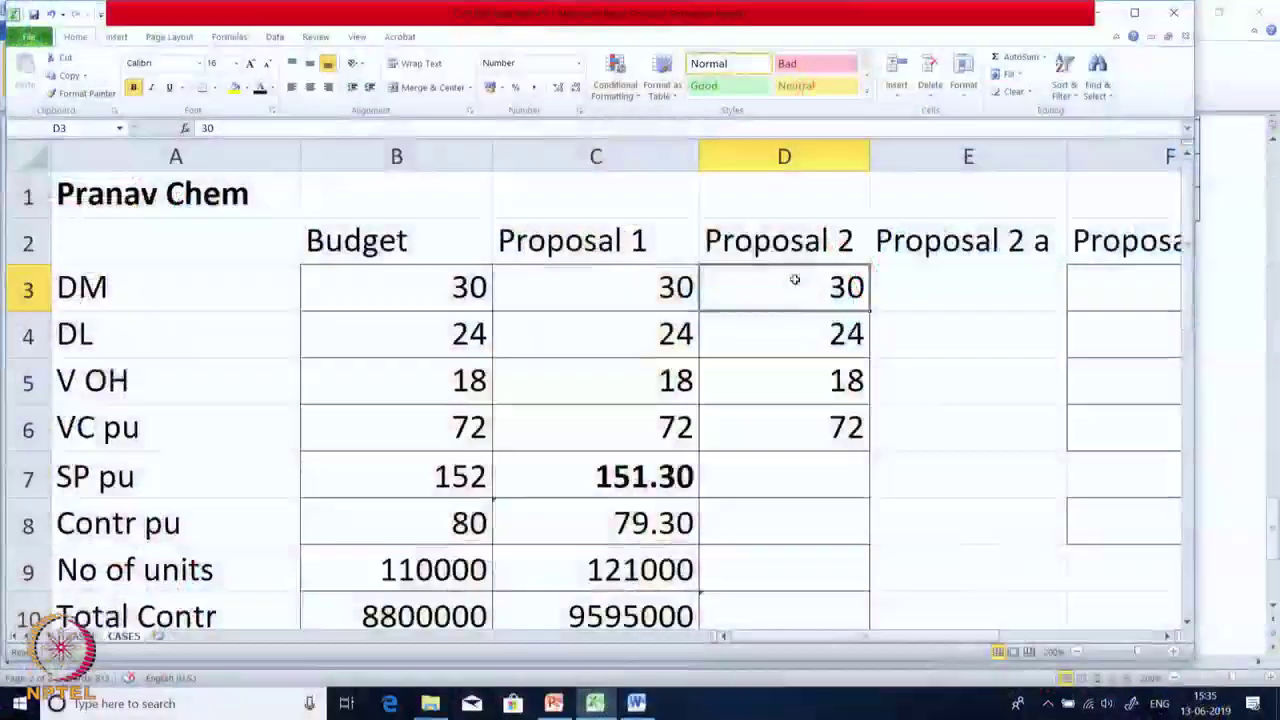
{"action": "left_click_drag", "start_coordinate": [809, 280], "coordinate": [806, 425]}
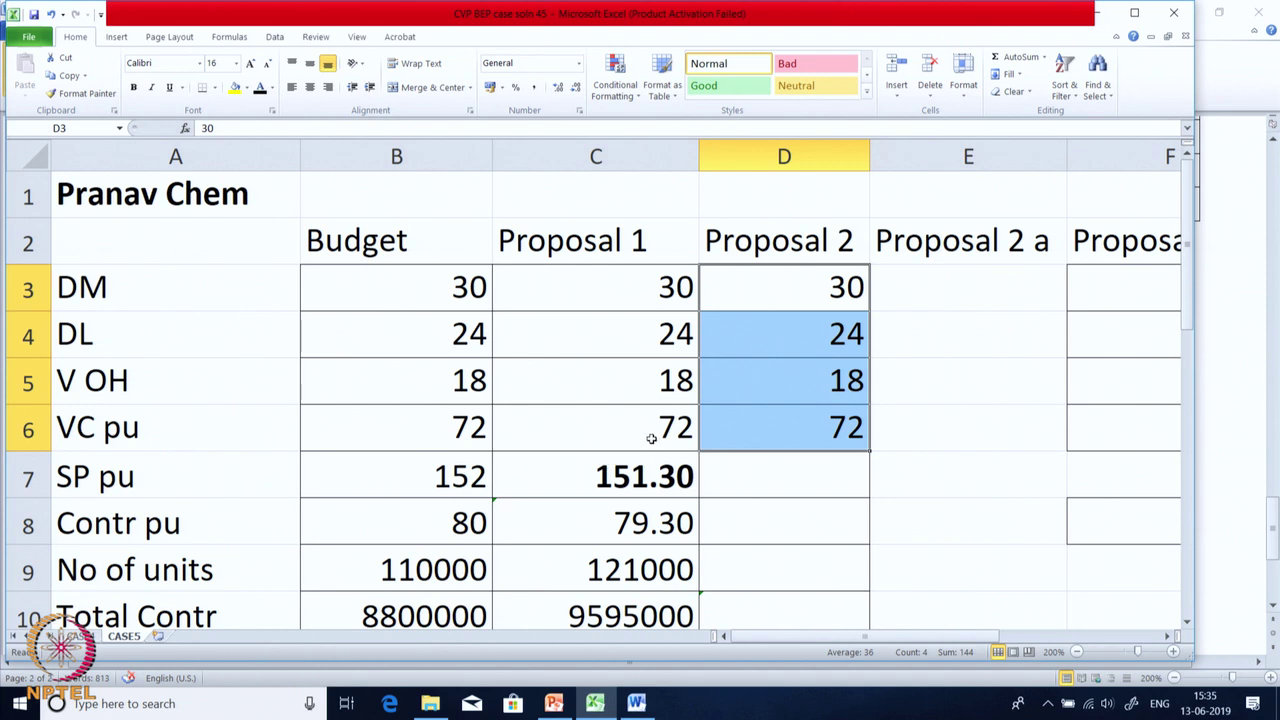
{"action": "scroll", "coordinate": [651, 438], "scroll_direction": "down", "scroll_amount": 1}
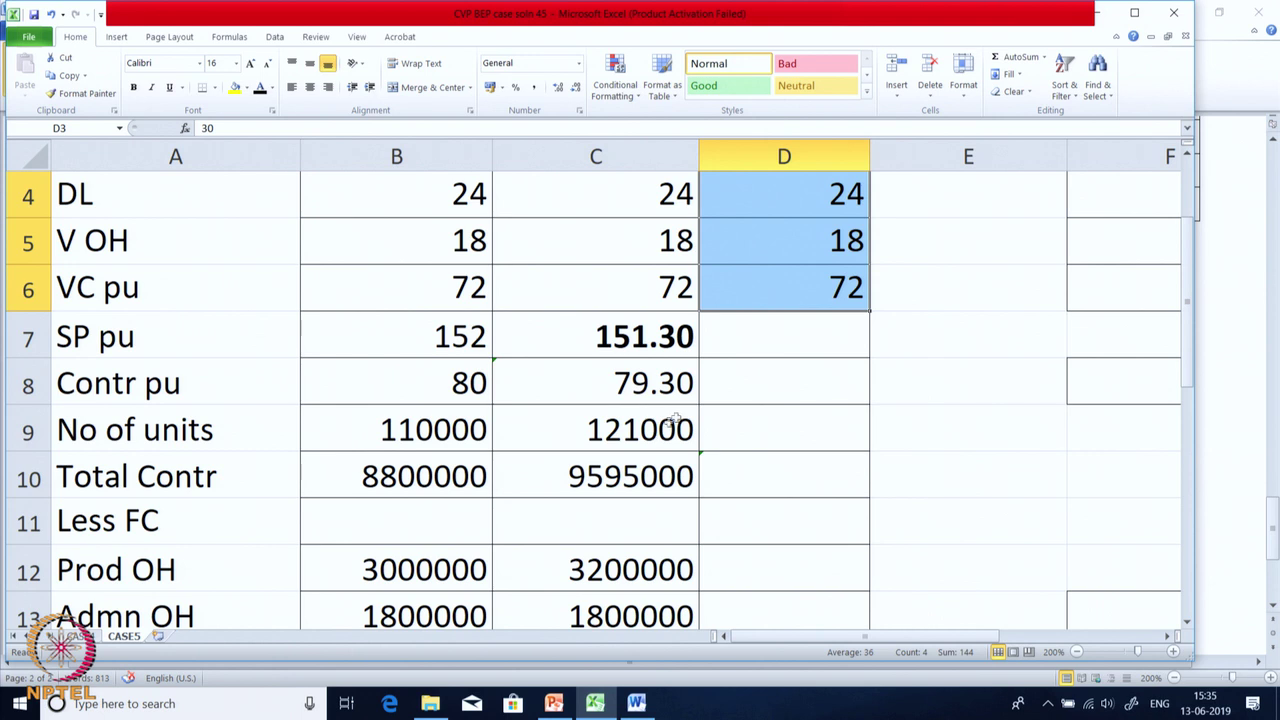
Reveal Proposal 2's selling price per unit in D7 in black font, and compare it with the budget and Proposal 1 prices.
{"action": "left_click", "coordinate": [788, 344]}
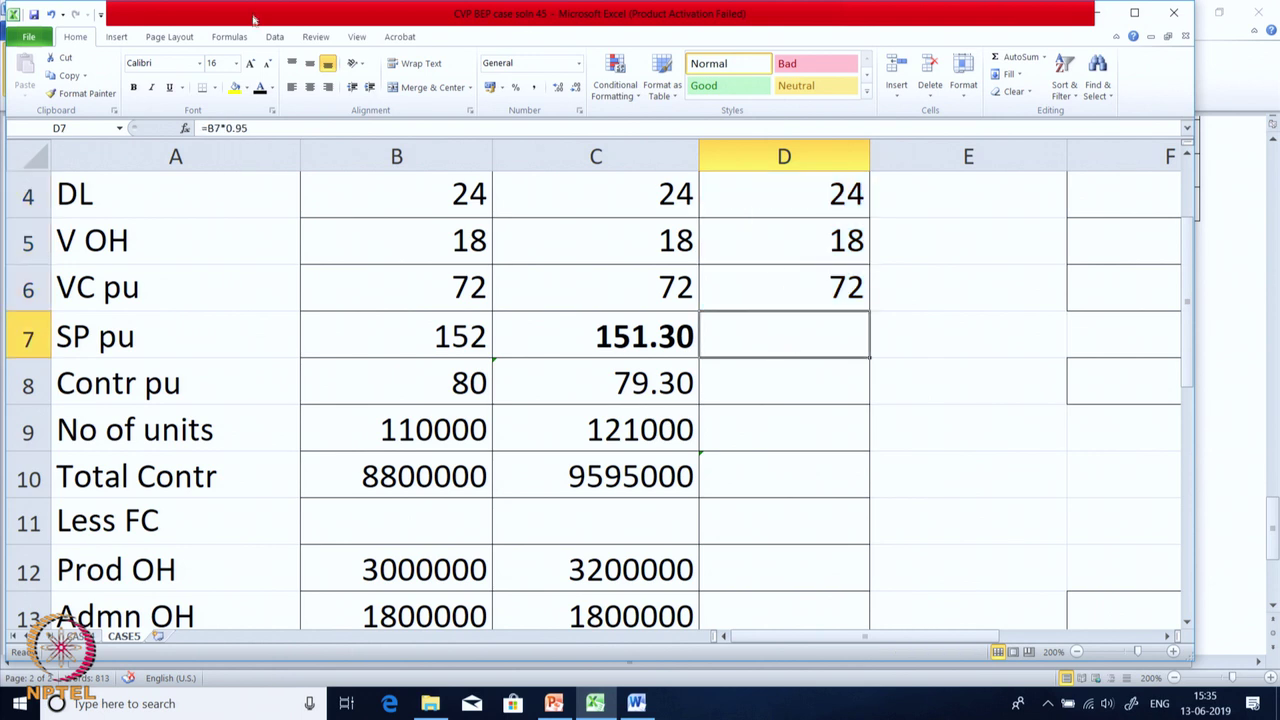
{"action": "left_click", "coordinate": [263, 88]}
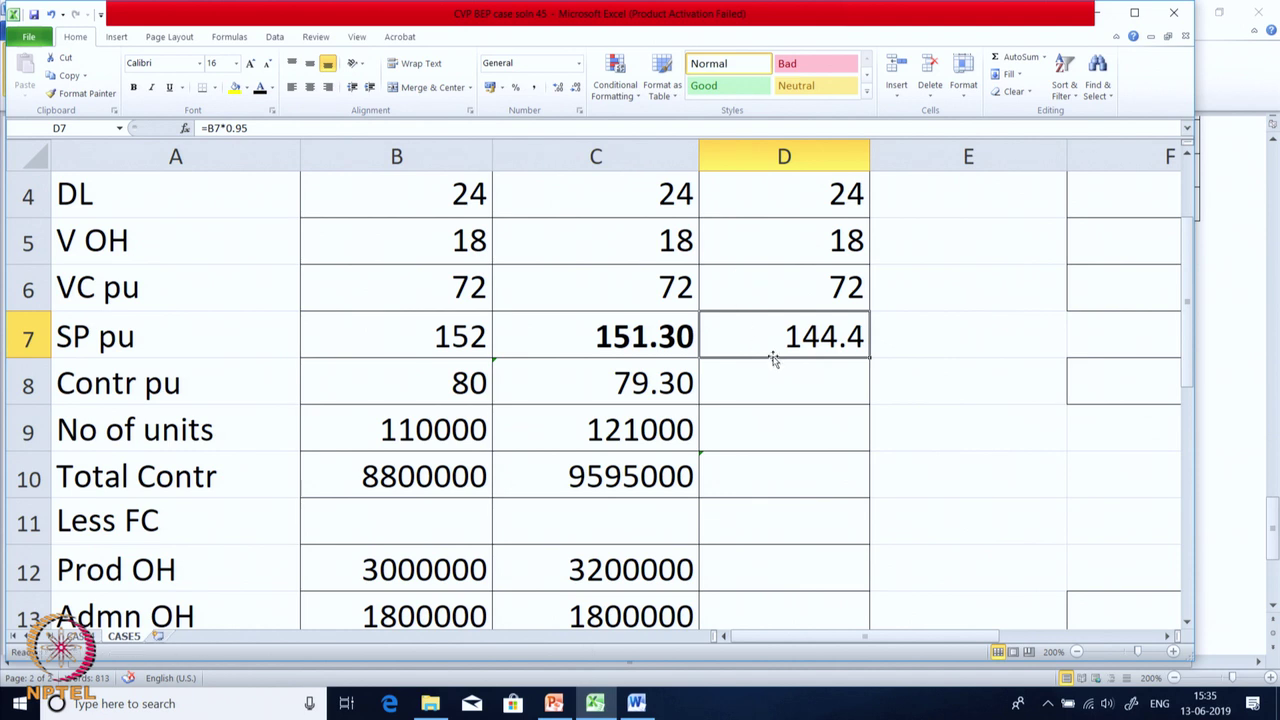
{"action": "left_click", "coordinate": [456, 346]}
{"action": "left_click", "coordinate": [589, 348]}
{"action": "left_click", "coordinate": [788, 350]}
Reveal Proposal 2's contribution per unit in D8 in black font, and check it against the selling price and variable cost.
{"action": "left_click", "coordinate": [783, 437]}
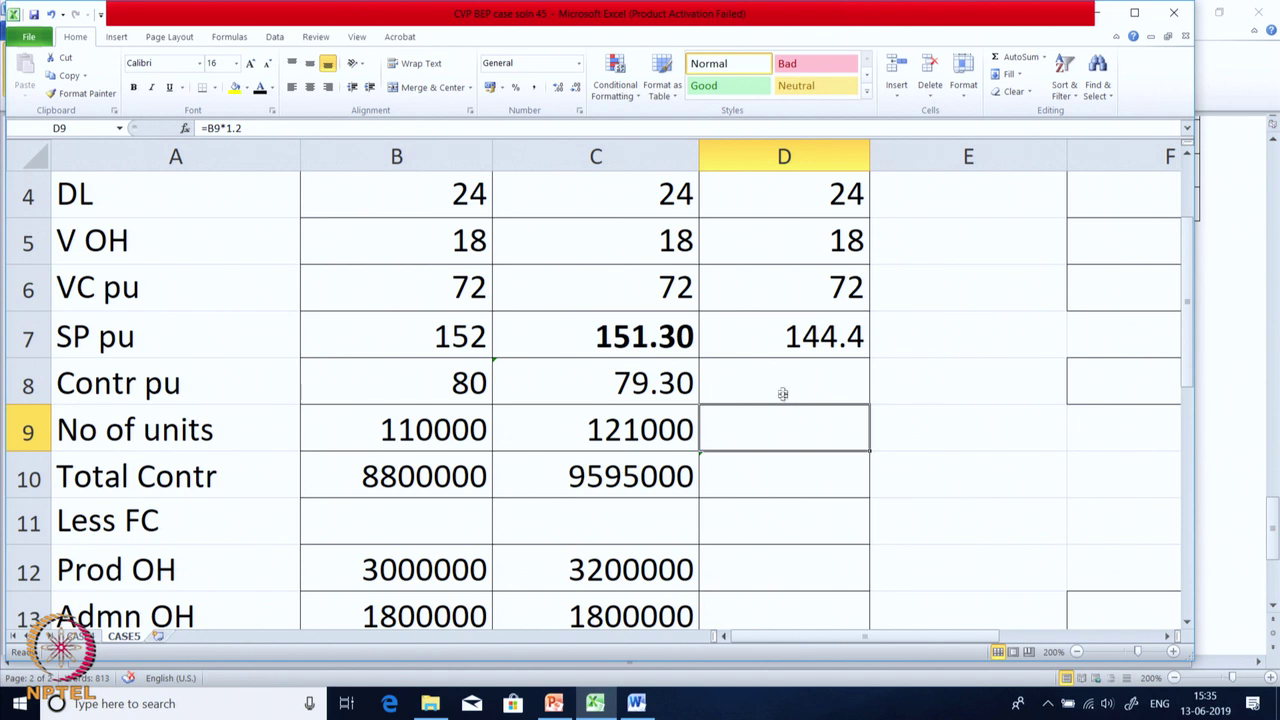
{"action": "left_click", "coordinate": [783, 390]}
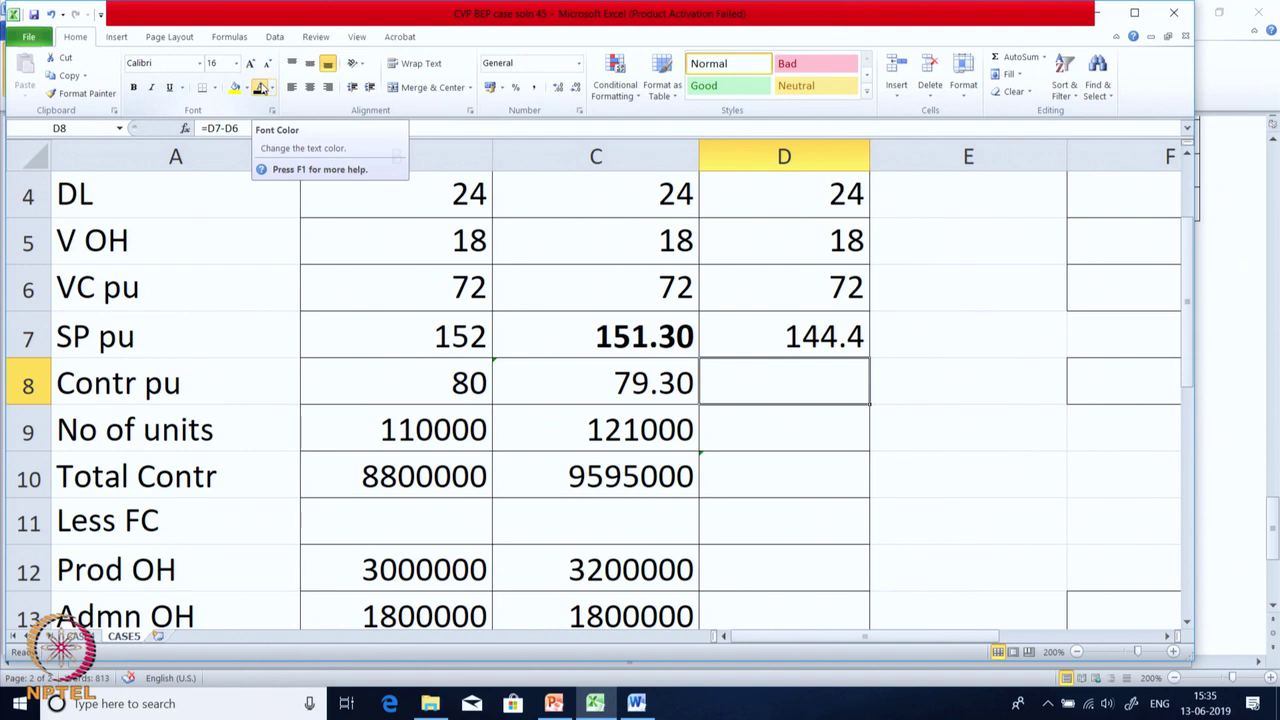
{"action": "left_click", "coordinate": [260, 88]}
{"action": "left_click", "coordinate": [749, 320]}
{"action": "left_click", "coordinate": [749, 287]}
{"action": "left_click", "coordinate": [812, 397]}
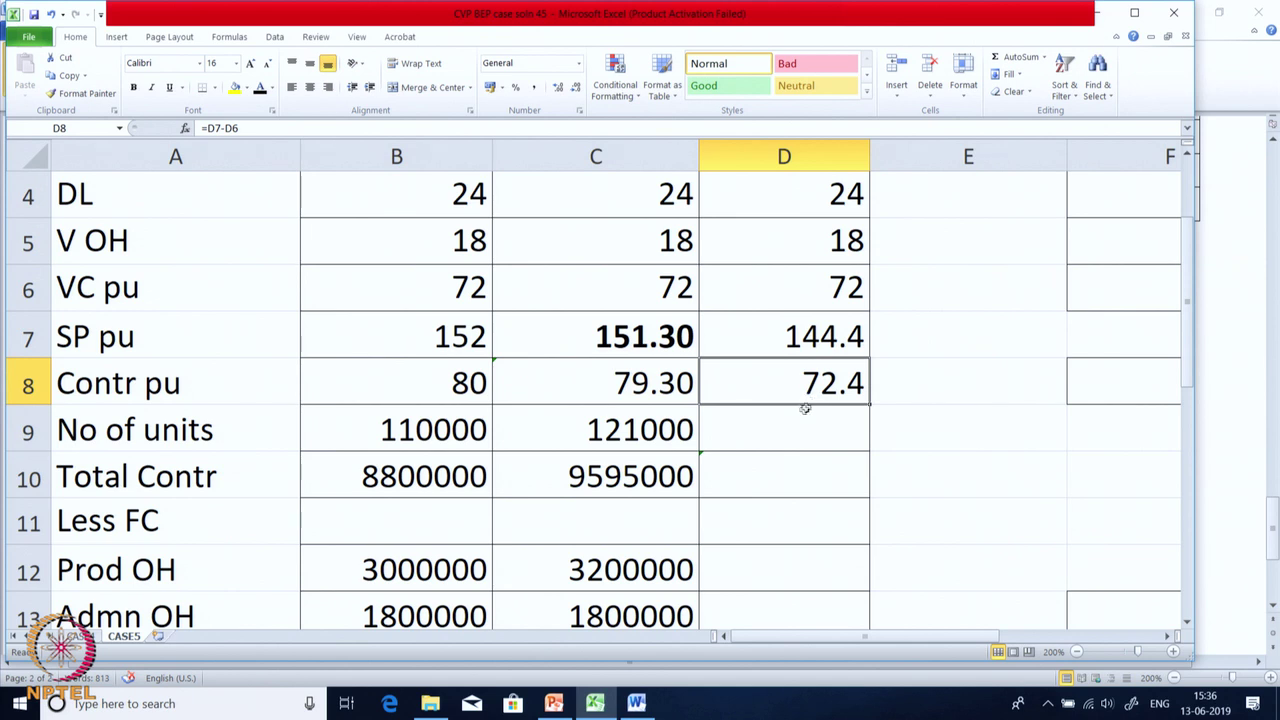
Reveal Proposal 2's number of units in D9 and total contribution in D10 by setting their font colour to black.
{"action": "left_click", "coordinate": [791, 434]}
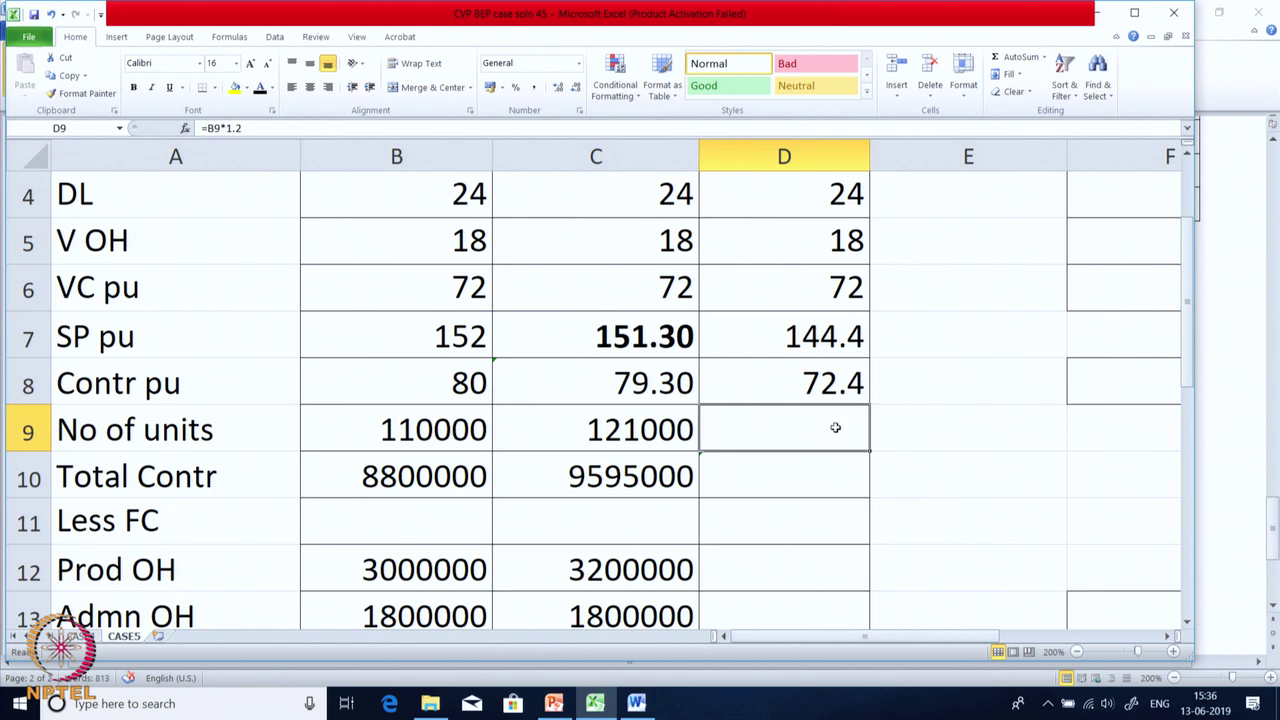
{"action": "left_click", "coordinate": [261, 90]}
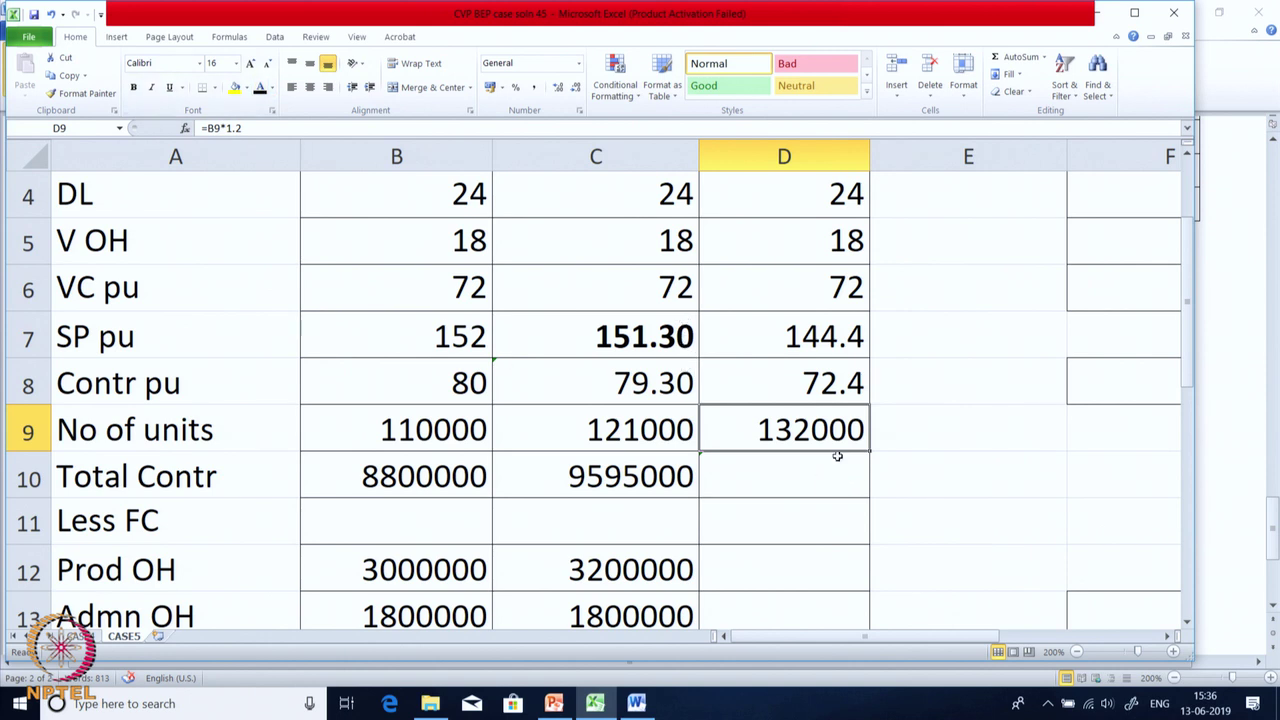
{"action": "left_click", "coordinate": [810, 480]}
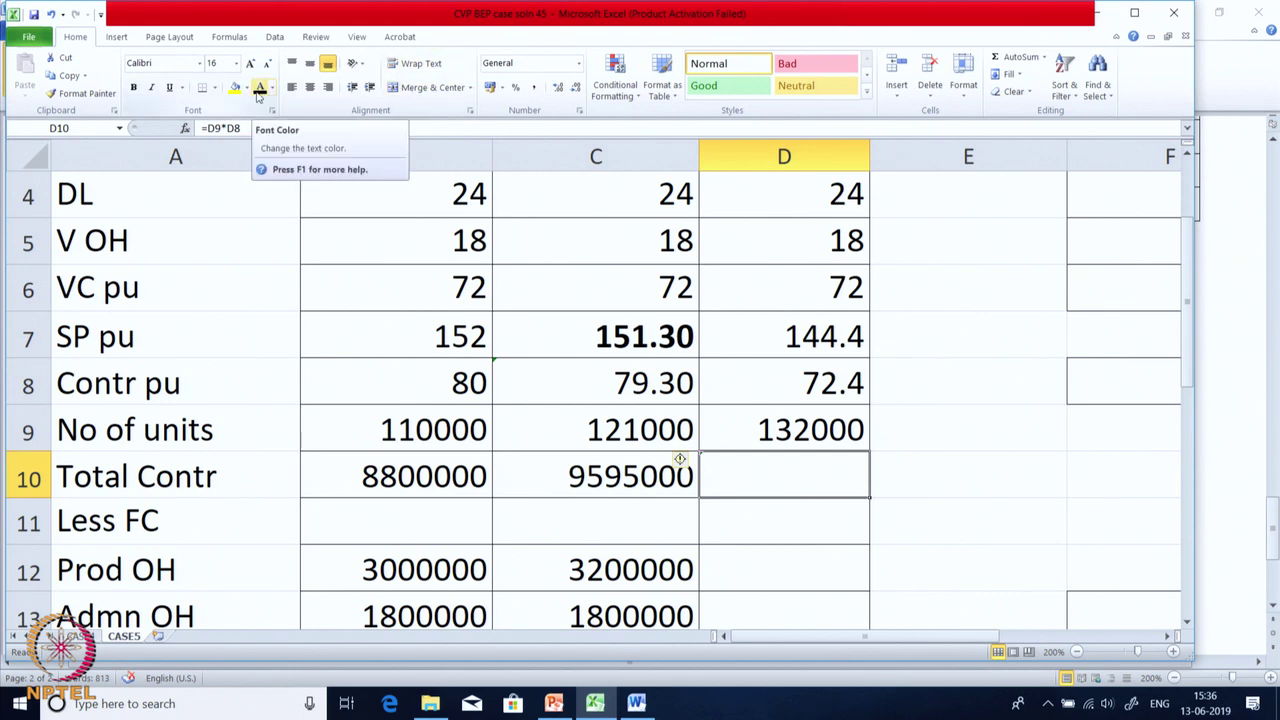
{"action": "left_click", "coordinate": [259, 89]}
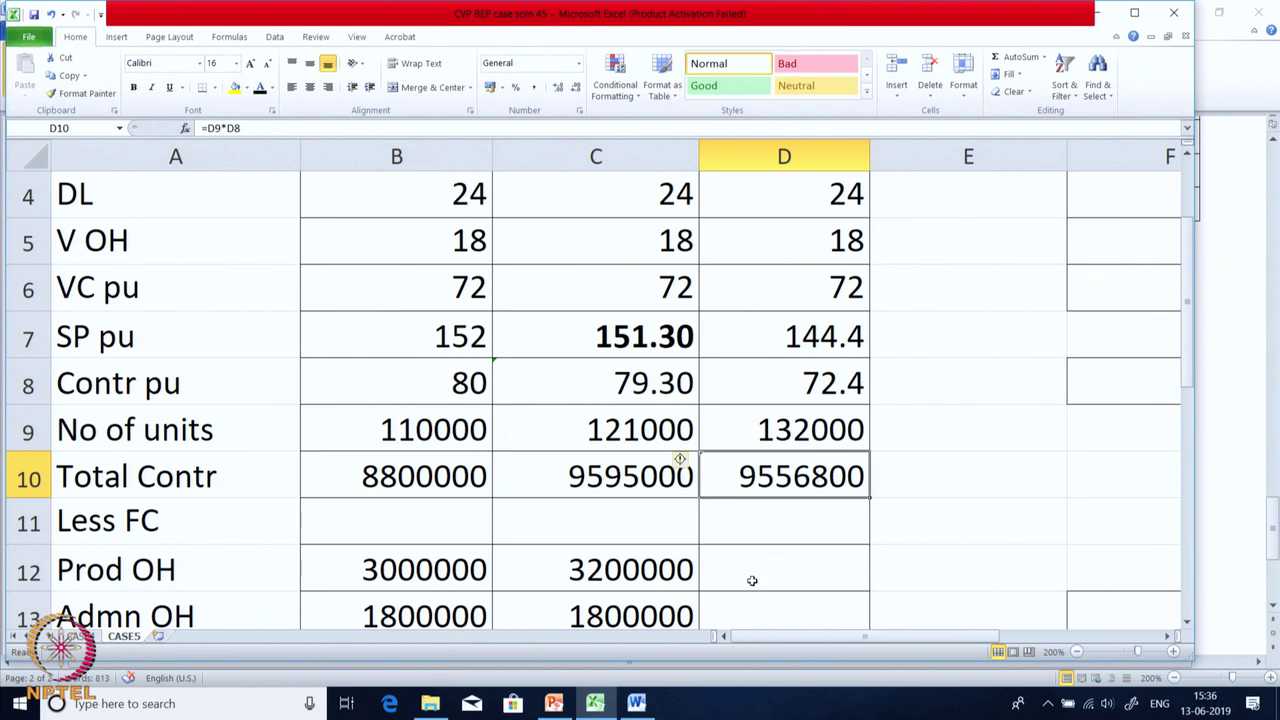
Reveal Proposal 2's production, administration and selling-distribution overheads in D12:D14 in black font, and check each cell's formula.
{"action": "scroll", "coordinate": [752, 580], "scroll_direction": "down", "scroll_amount": 1}
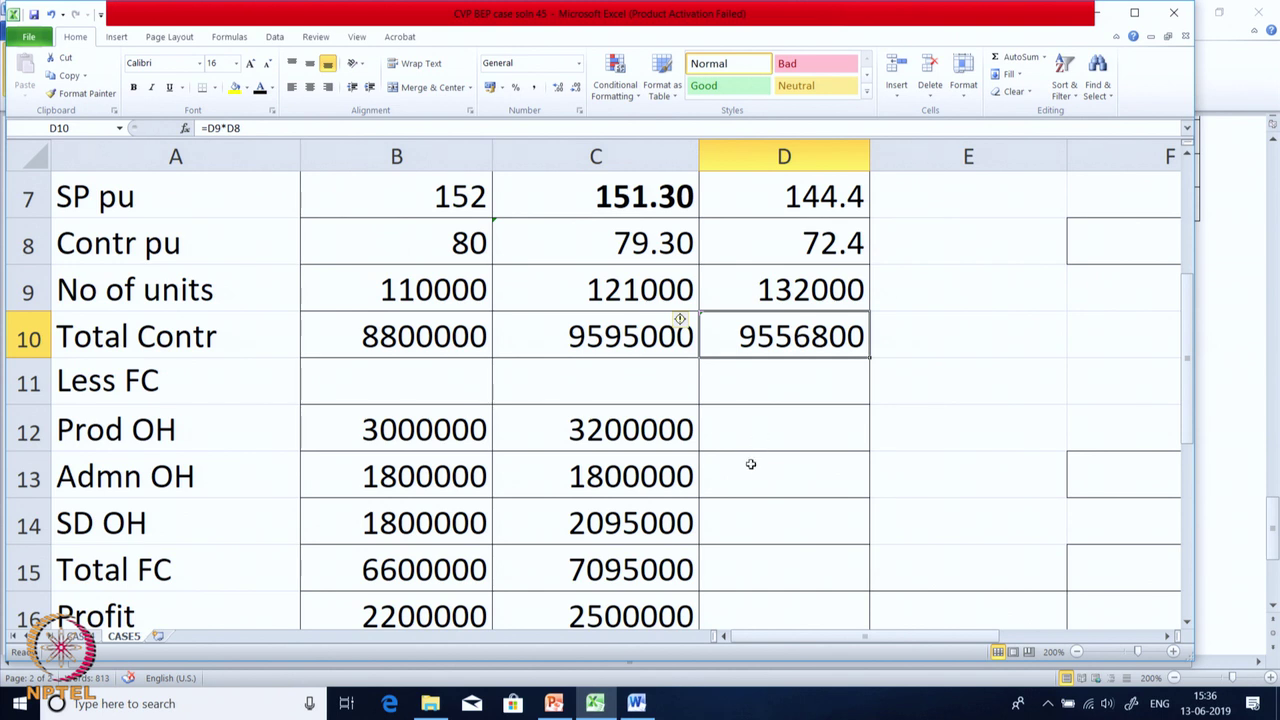
{"action": "scroll", "coordinate": [751, 464], "scroll_direction": "down", "scroll_amount": 1}
{"action": "left_click_drag", "start_coordinate": [766, 289], "coordinate": [766, 441]}
{"action": "key", "text": "Down"}
{"action": "left_click_drag", "start_coordinate": [754, 297], "coordinate": [762, 394]}
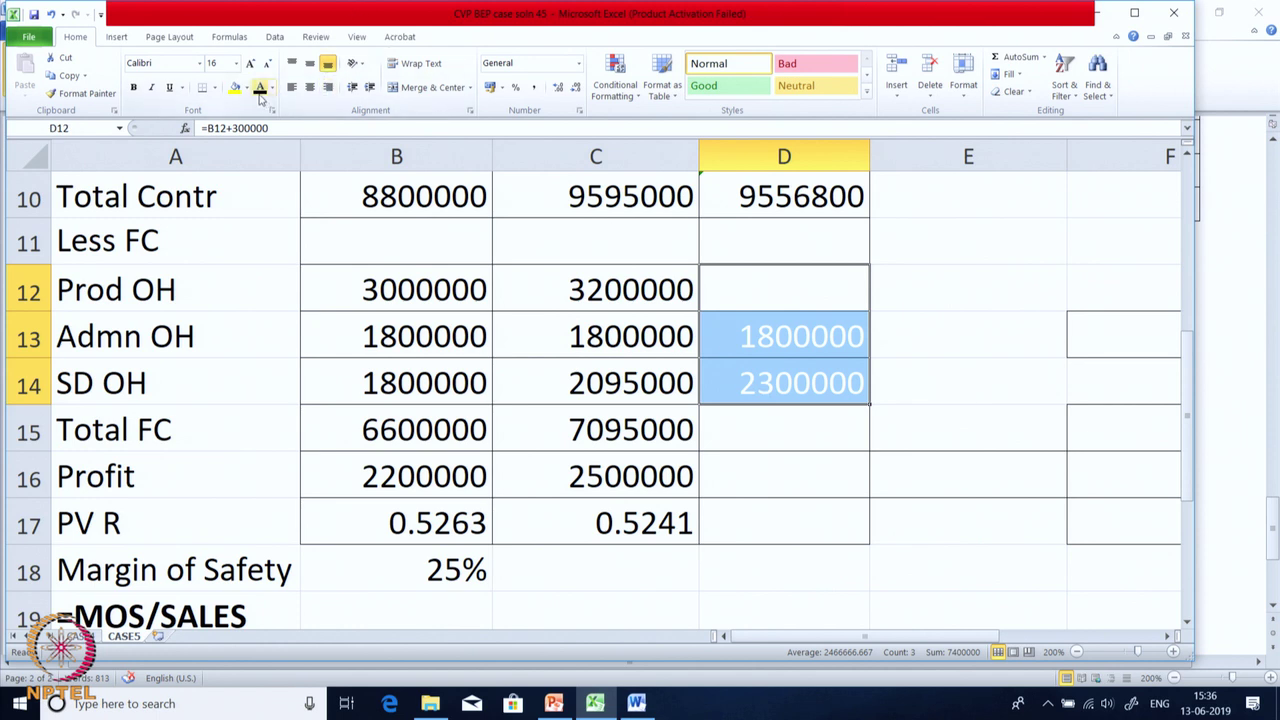
{"action": "left_click", "coordinate": [259, 88]}
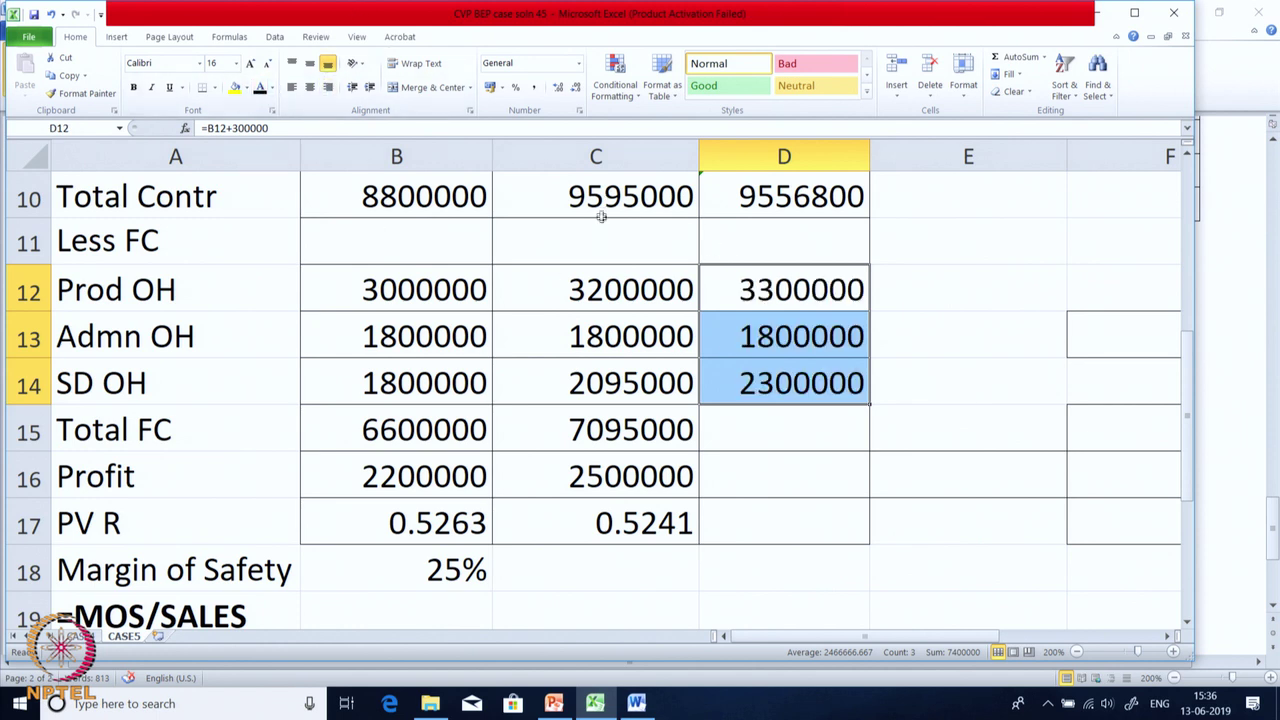
{"action": "left_click", "coordinate": [778, 300]}
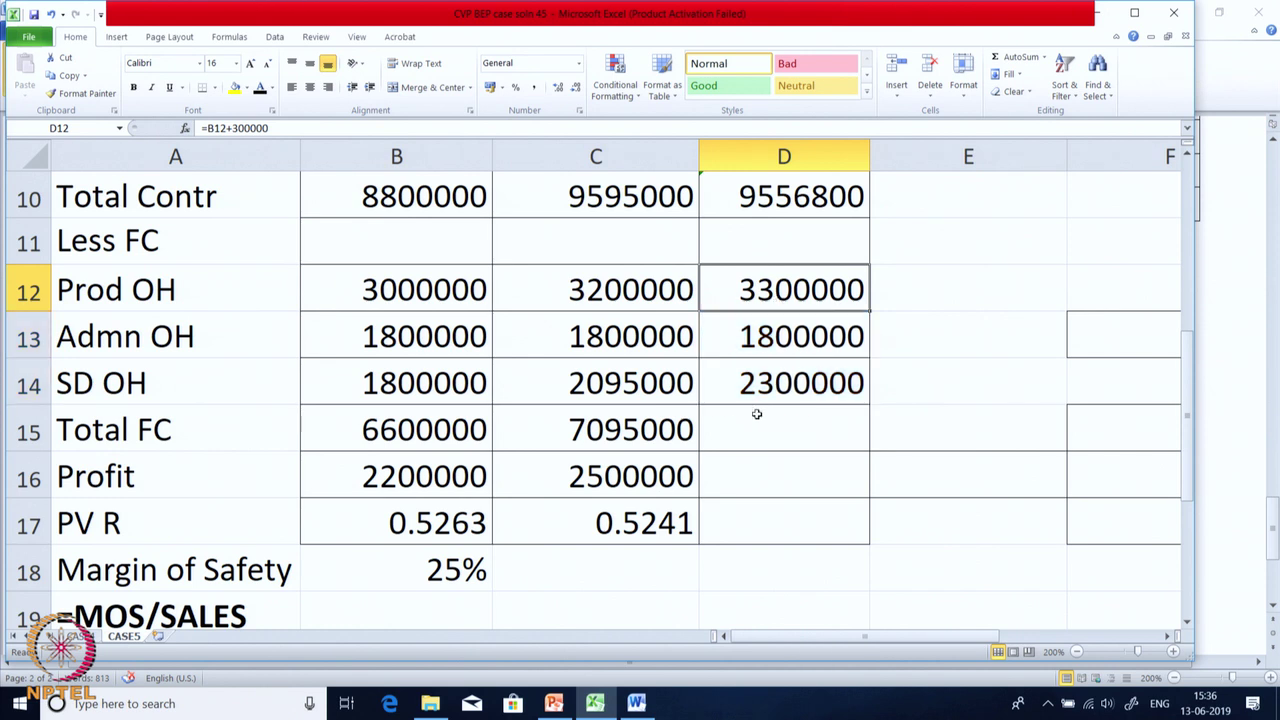
{"action": "left_click", "coordinate": [784, 340]}
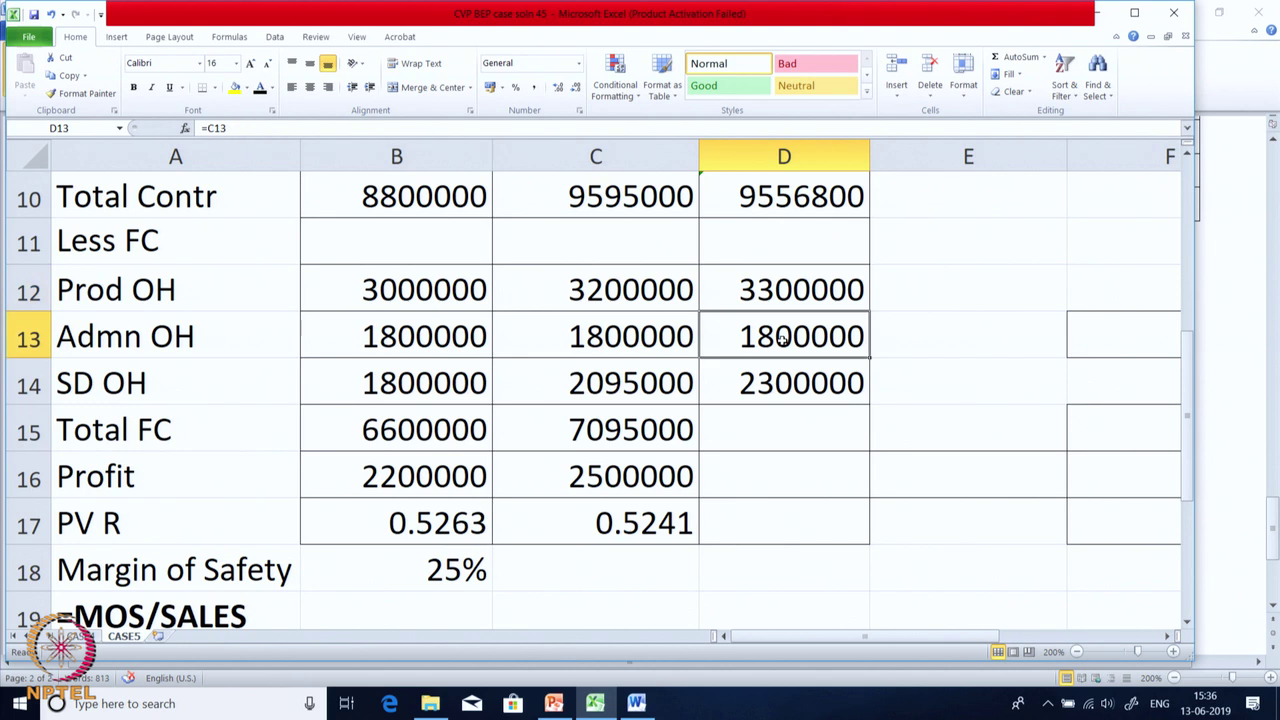
{"action": "left_click", "coordinate": [782, 390]}
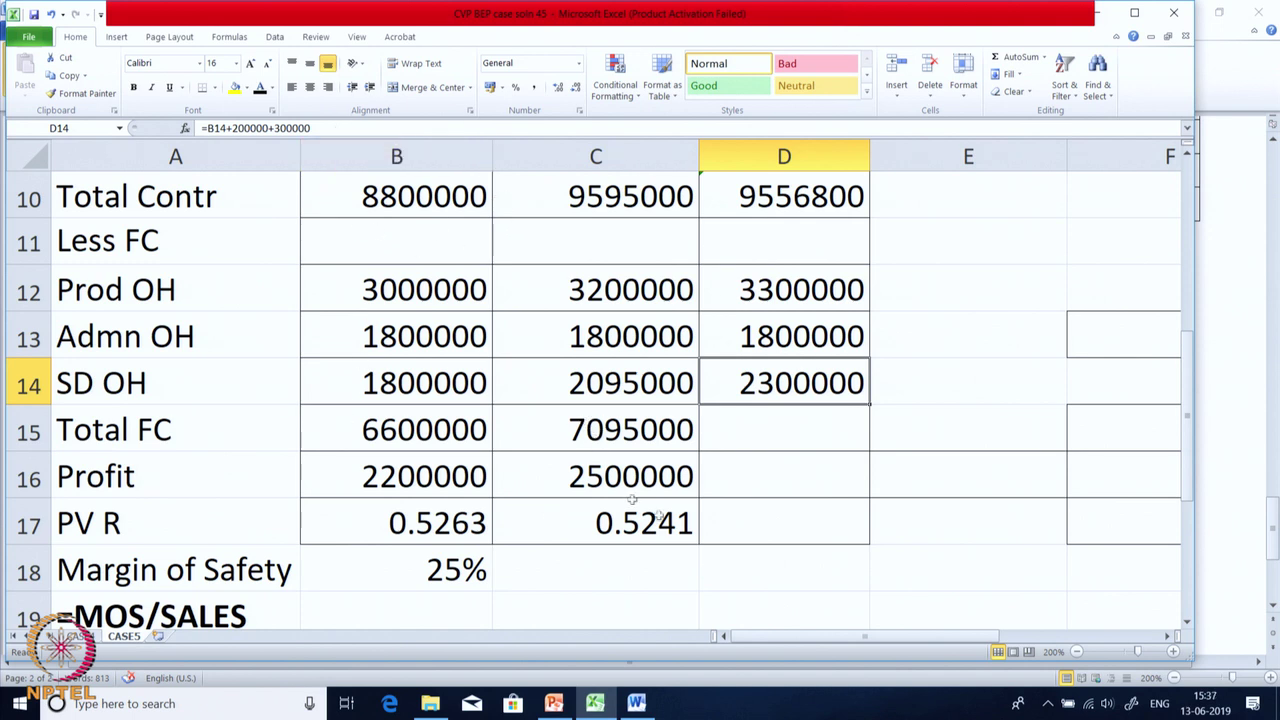
Reveal Proposal 2's total fixed cost, profit and PV ratio in D15:D17 by setting their font colour to black.
{"action": "left_click", "coordinate": [775, 437]}
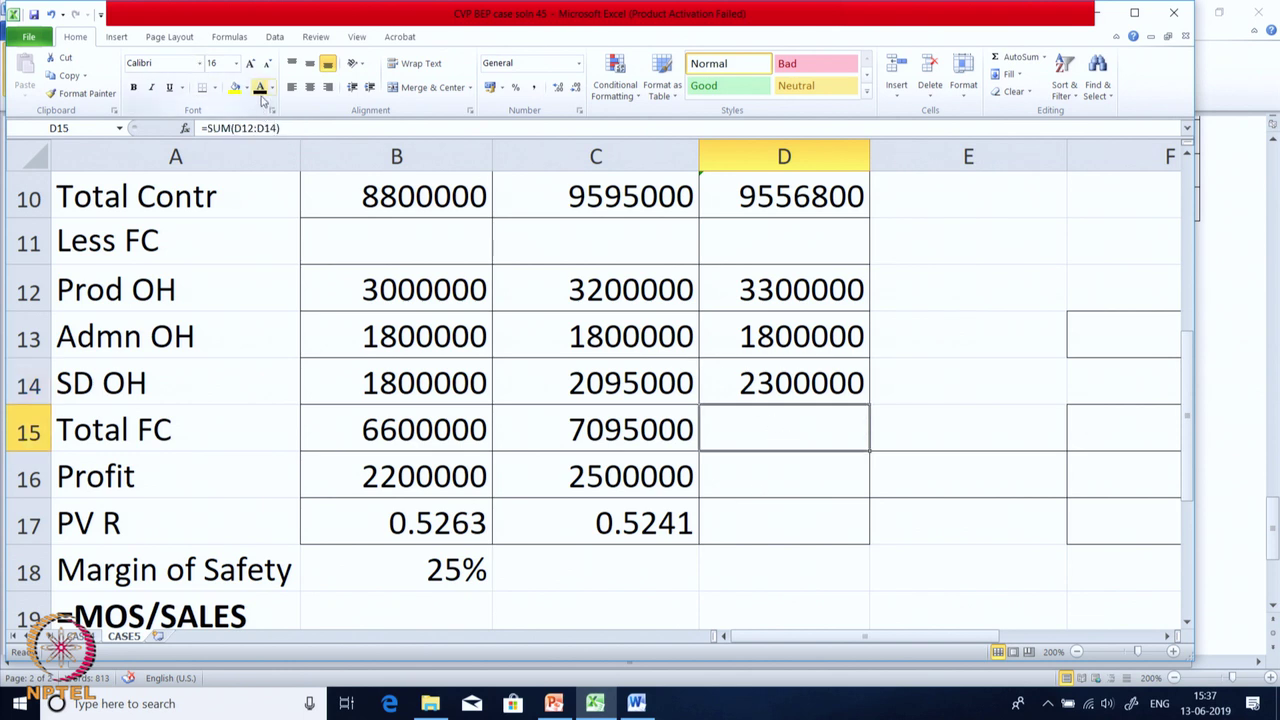
{"action": "key", "text": "ctrl+Return"}
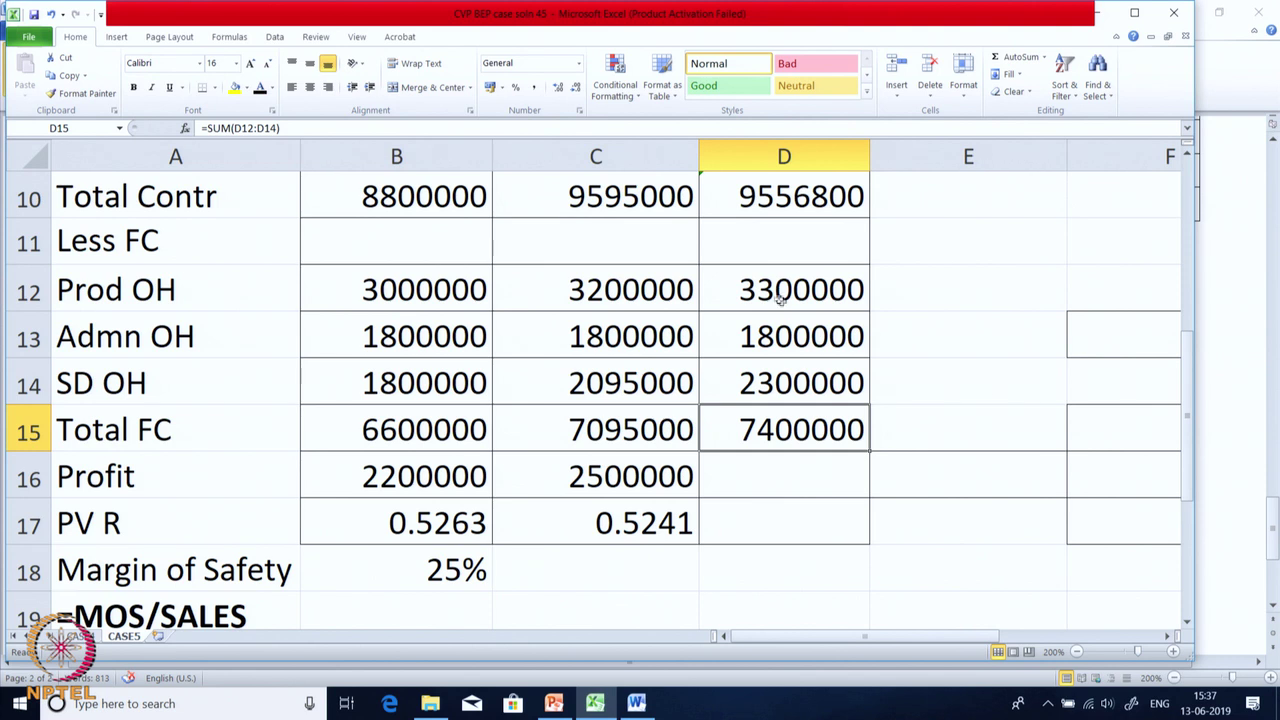
{"action": "left_click", "coordinate": [808, 490]}
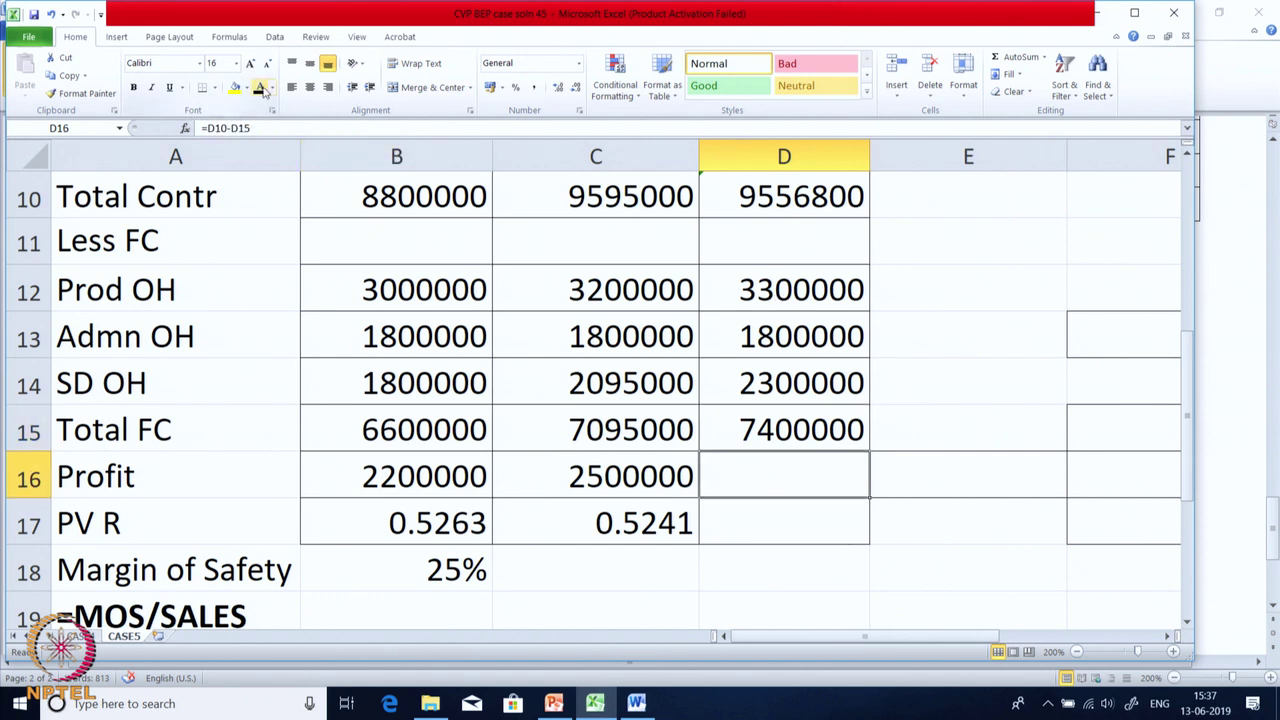
{"action": "left_click", "coordinate": [260, 88]}
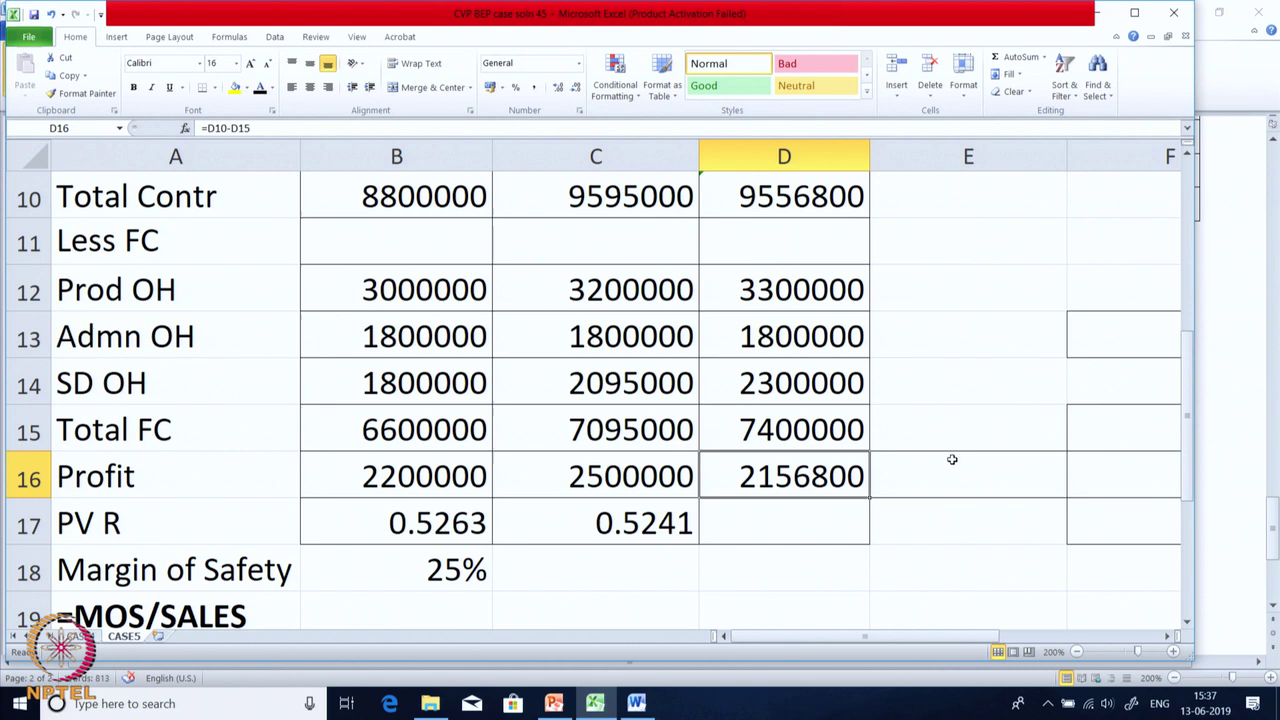
{"action": "left_click", "coordinate": [825, 534]}
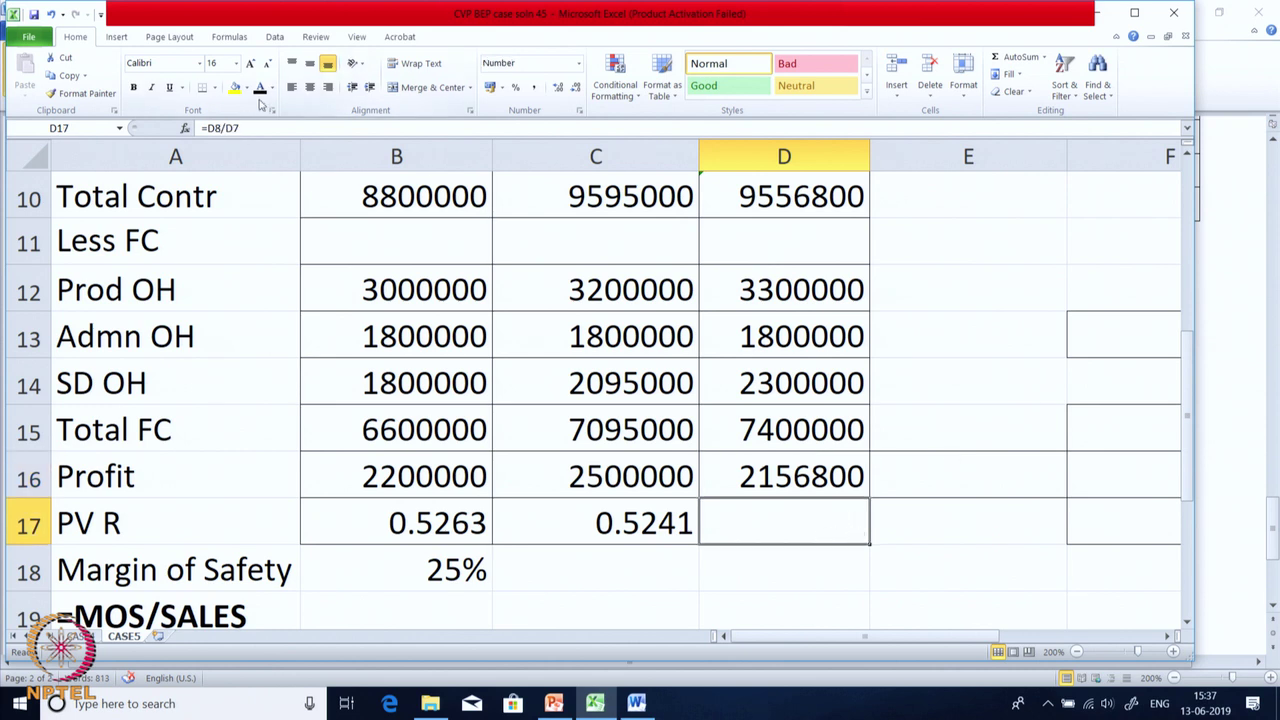
{"action": "left_click", "coordinate": [259, 88]}
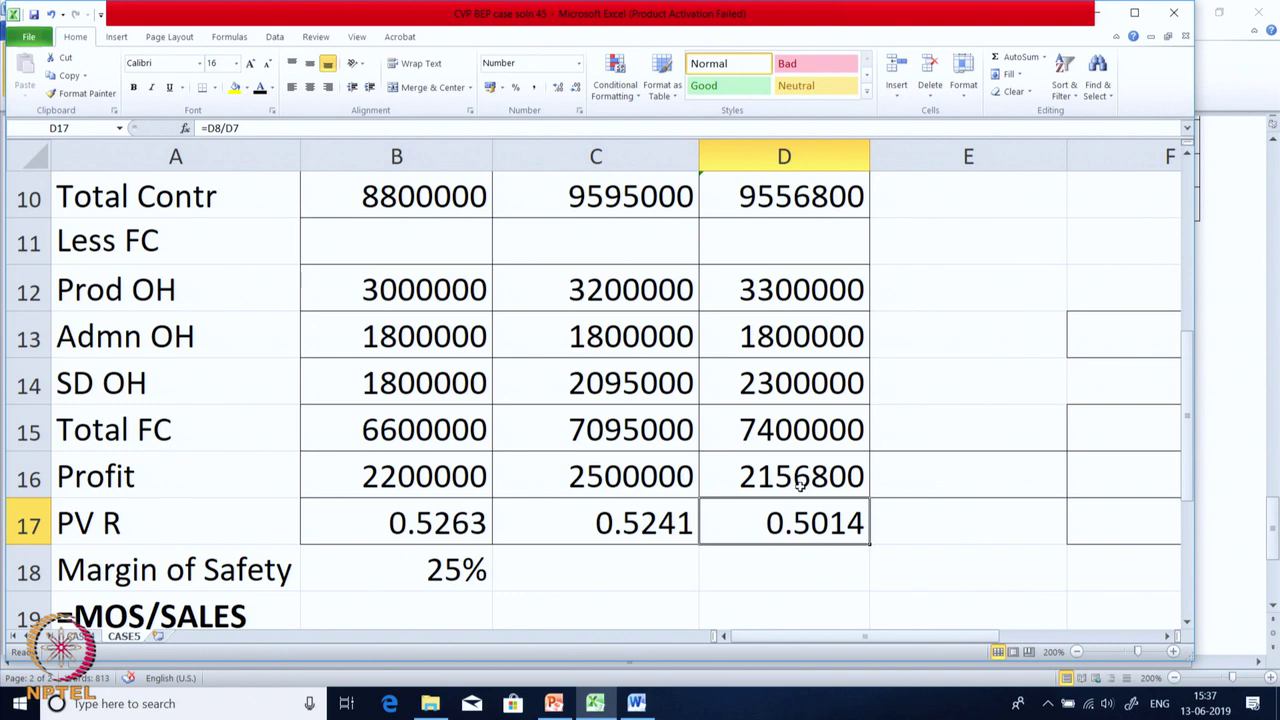
Compare Proposal 2's selling price, contribution, PV ratio and profit with the budget and Proposal 1 figures.
{"action": "scroll", "coordinate": [800, 482], "scroll_direction": "up", "scroll_amount": 3}
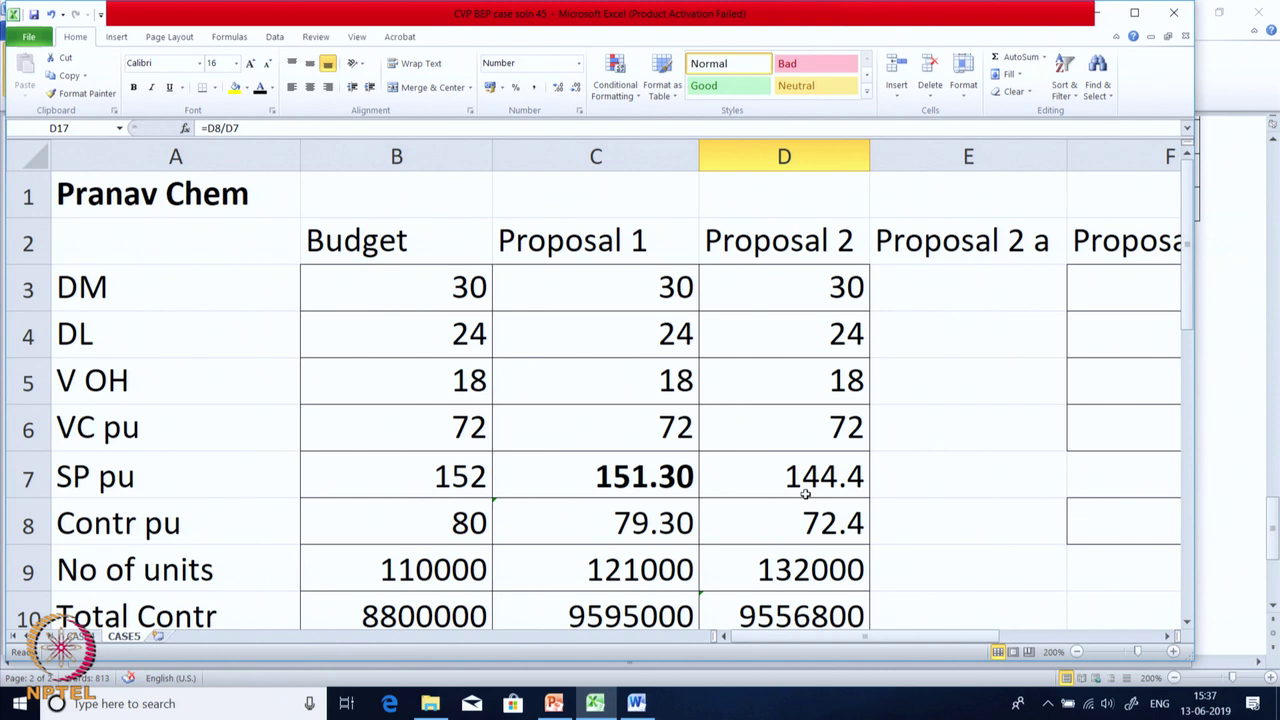
{"action": "scroll", "coordinate": [805, 492], "scroll_direction": "down", "scroll_amount": 1}
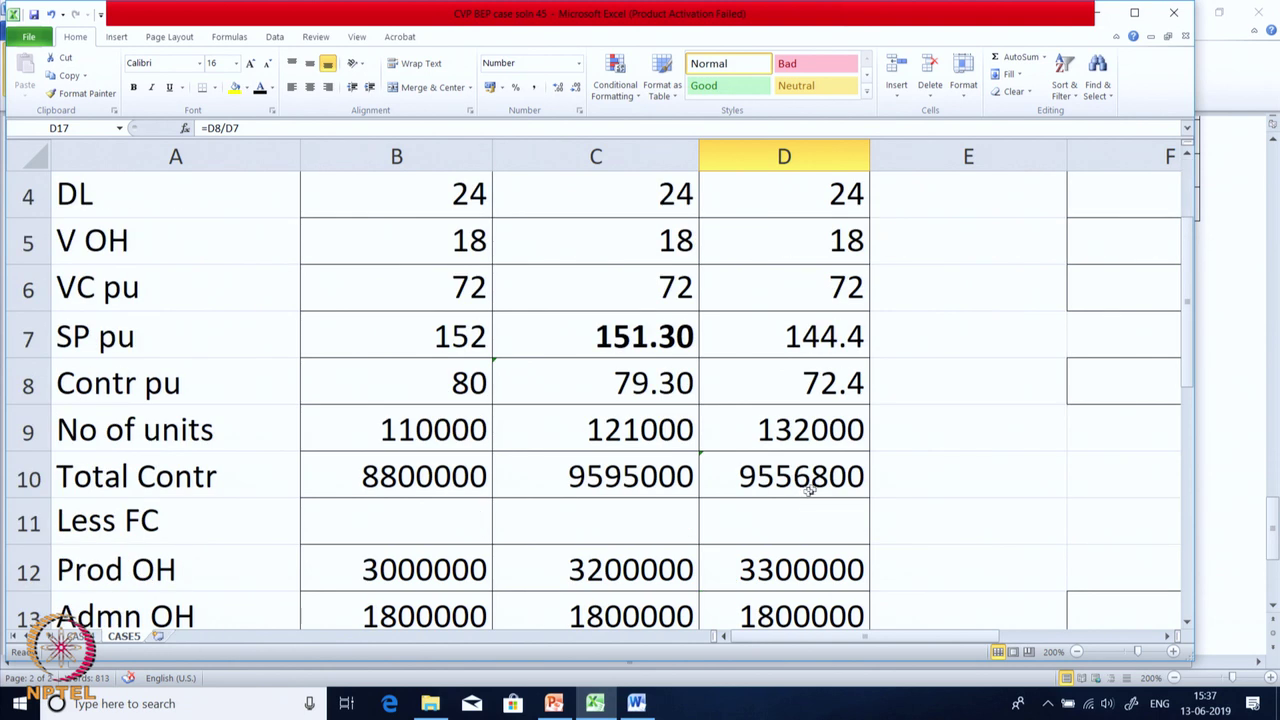
{"action": "scroll", "coordinate": [820, 480], "scroll_direction": "down", "scroll_amount": 2}
{"action": "scroll", "coordinate": [820, 480], "scroll_direction": "up", "scroll_amount": 2}
{"action": "left_click", "coordinate": [810, 336]}
{"action": "scroll", "coordinate": [792, 417], "scroll_direction": "down", "scroll_amount": 4}
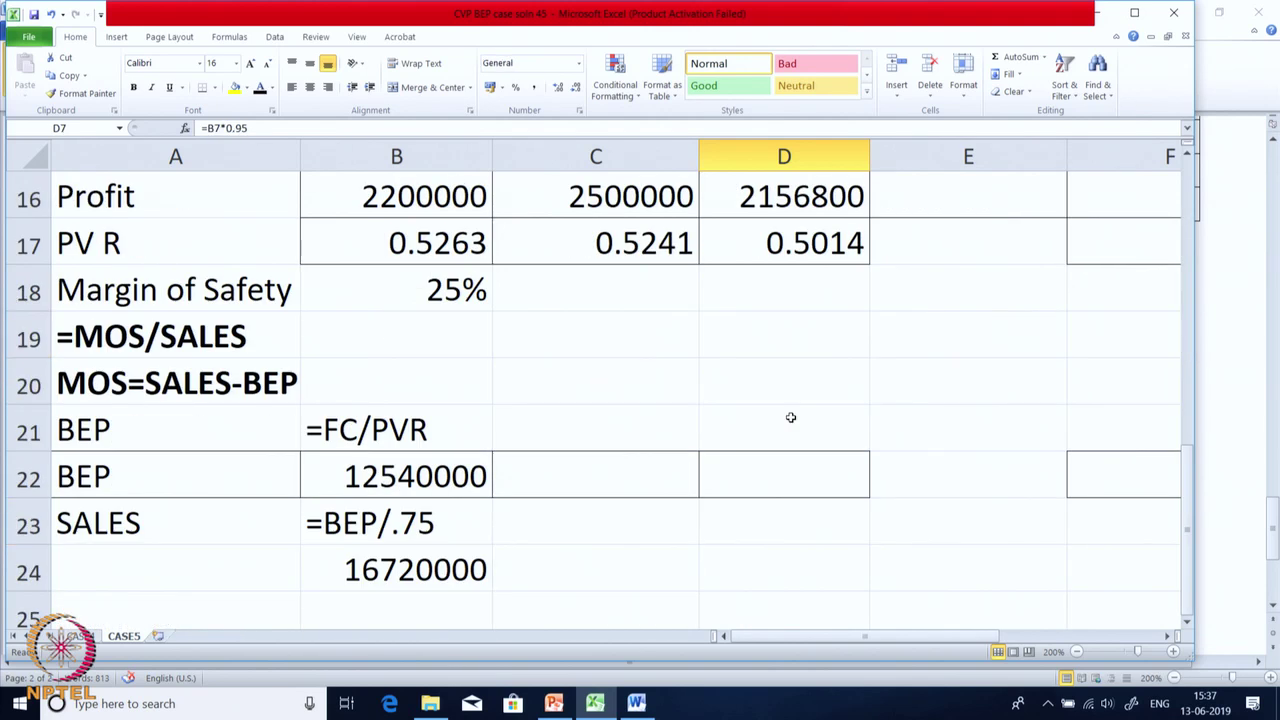
{"action": "scroll", "coordinate": [792, 420], "scroll_direction": "up", "scroll_amount": 2}
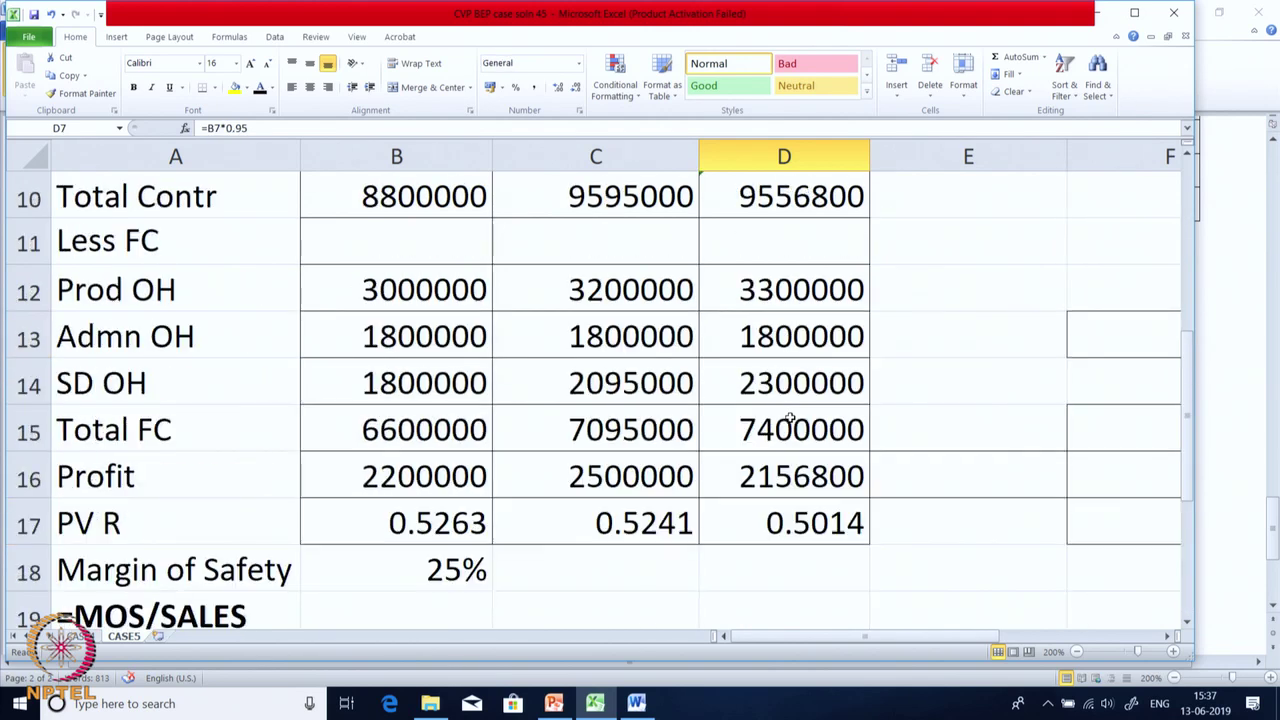
{"action": "left_click", "coordinate": [799, 530]}
{"action": "scroll", "coordinate": [752, 617], "scroll_direction": "up", "scroll_amount": 3}
{"action": "scroll", "coordinate": [752, 617], "scroll_direction": "down", "scroll_amount": 3}
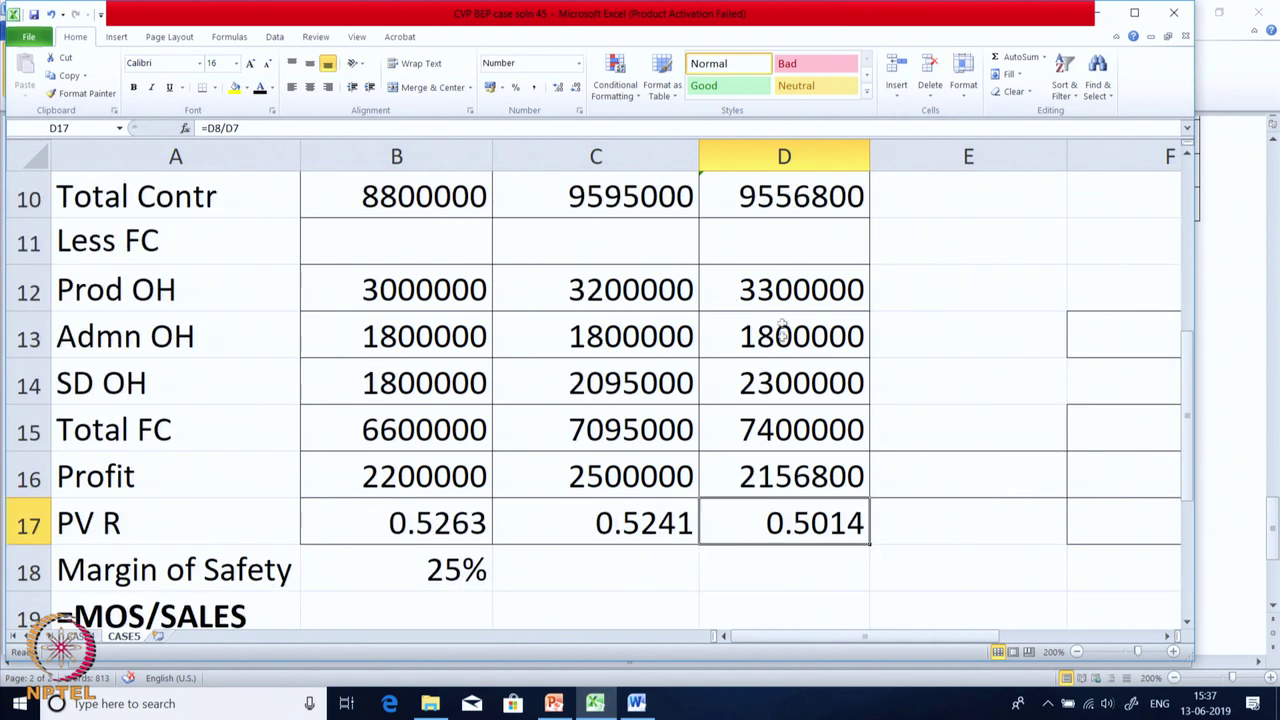
{"action": "left_click", "coordinate": [778, 474]}
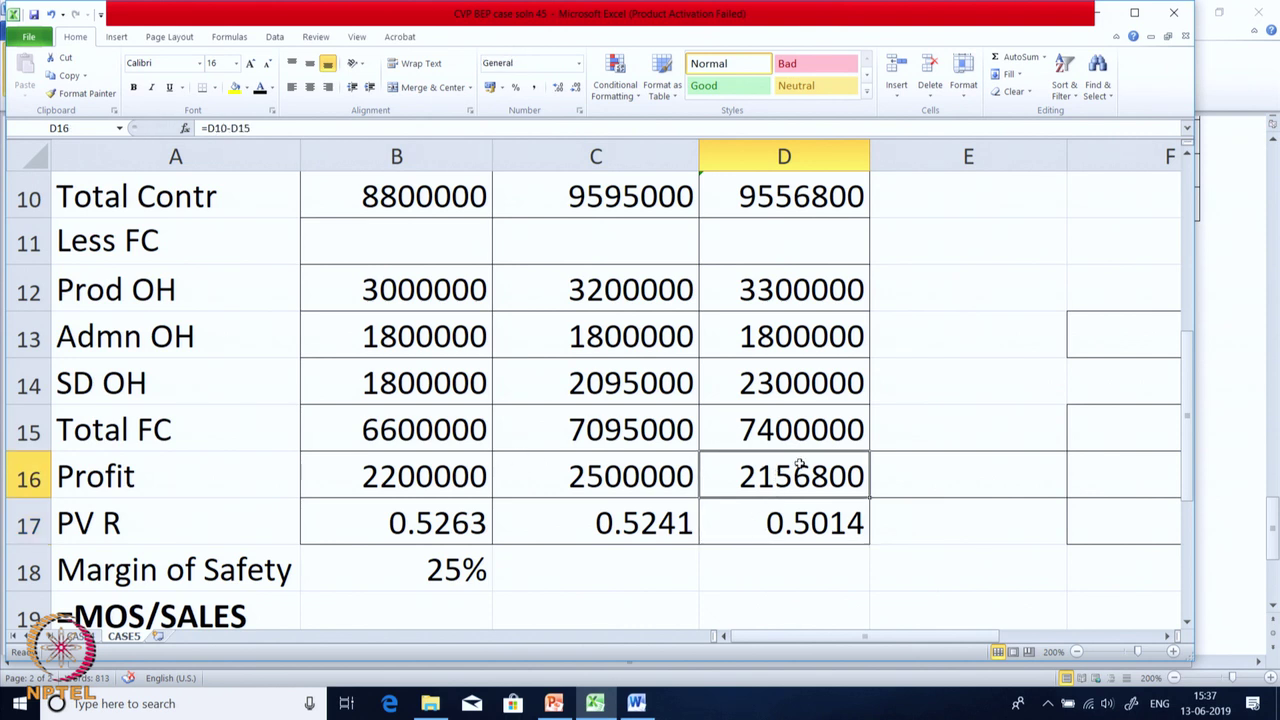
Examine Proposal 1's profit in C16 and Proposal 2's number of units in D9 alongside the cost and contribution rows.
{"action": "left_click", "coordinate": [577, 485]}
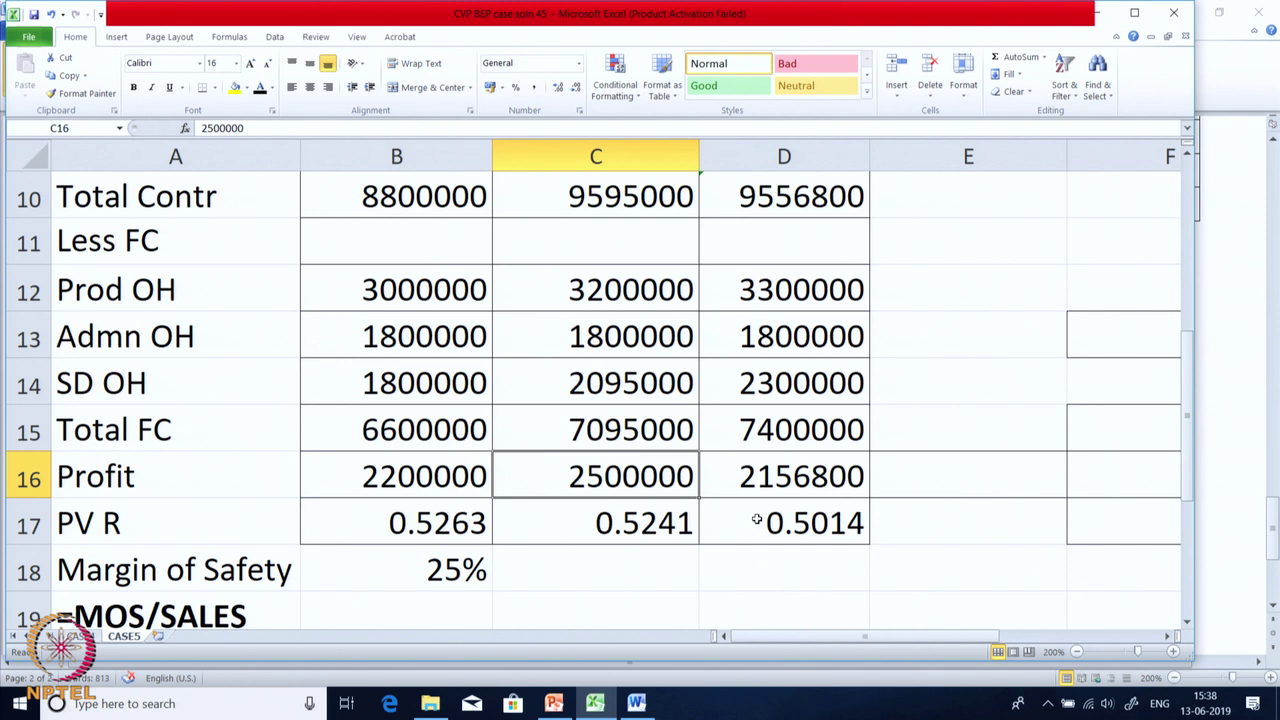
{"action": "scroll", "coordinate": [757, 519], "scroll_direction": "up", "scroll_amount": 3}
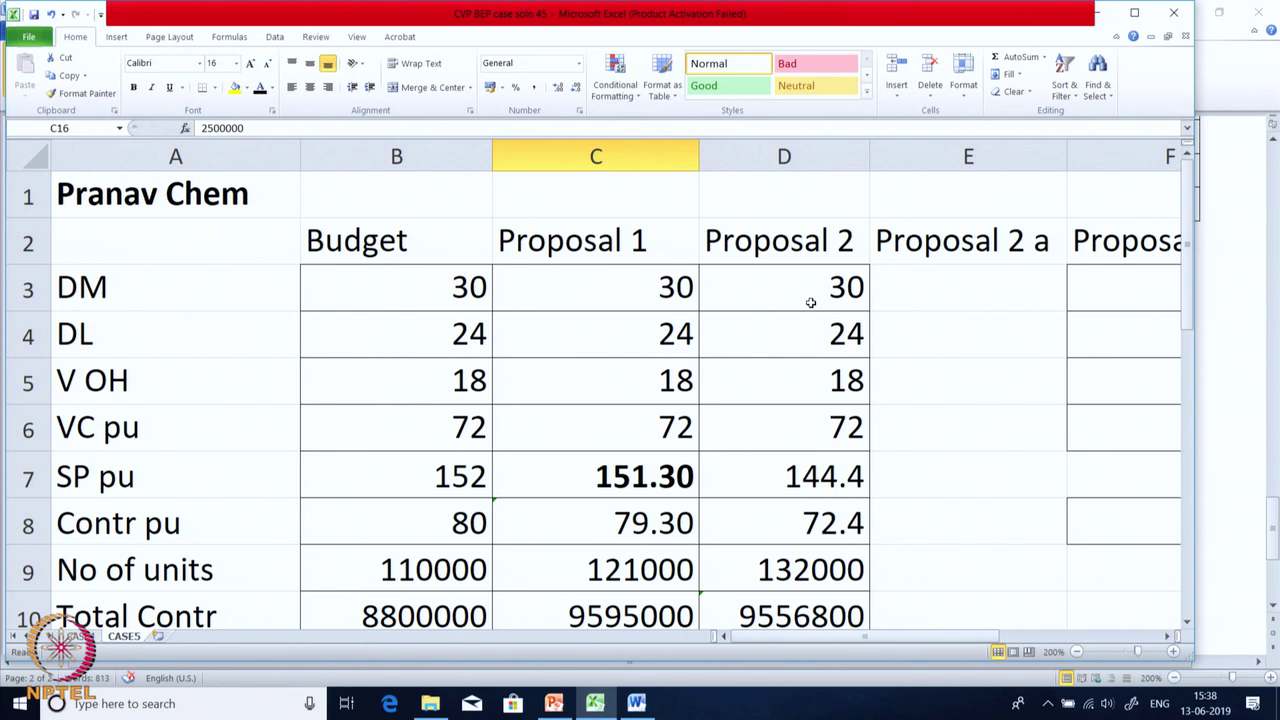
{"action": "scroll", "coordinate": [810, 302], "scroll_direction": "down", "scroll_amount": 1}
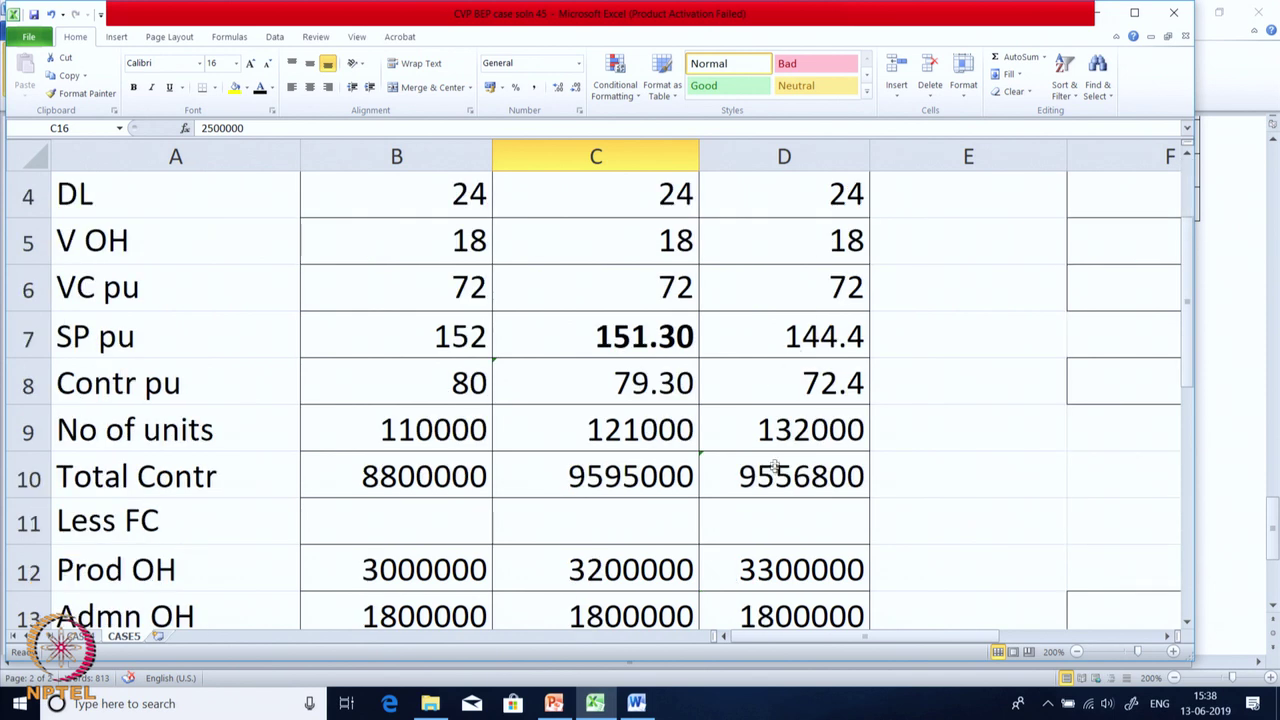
{"action": "left_click", "coordinate": [777, 428]}
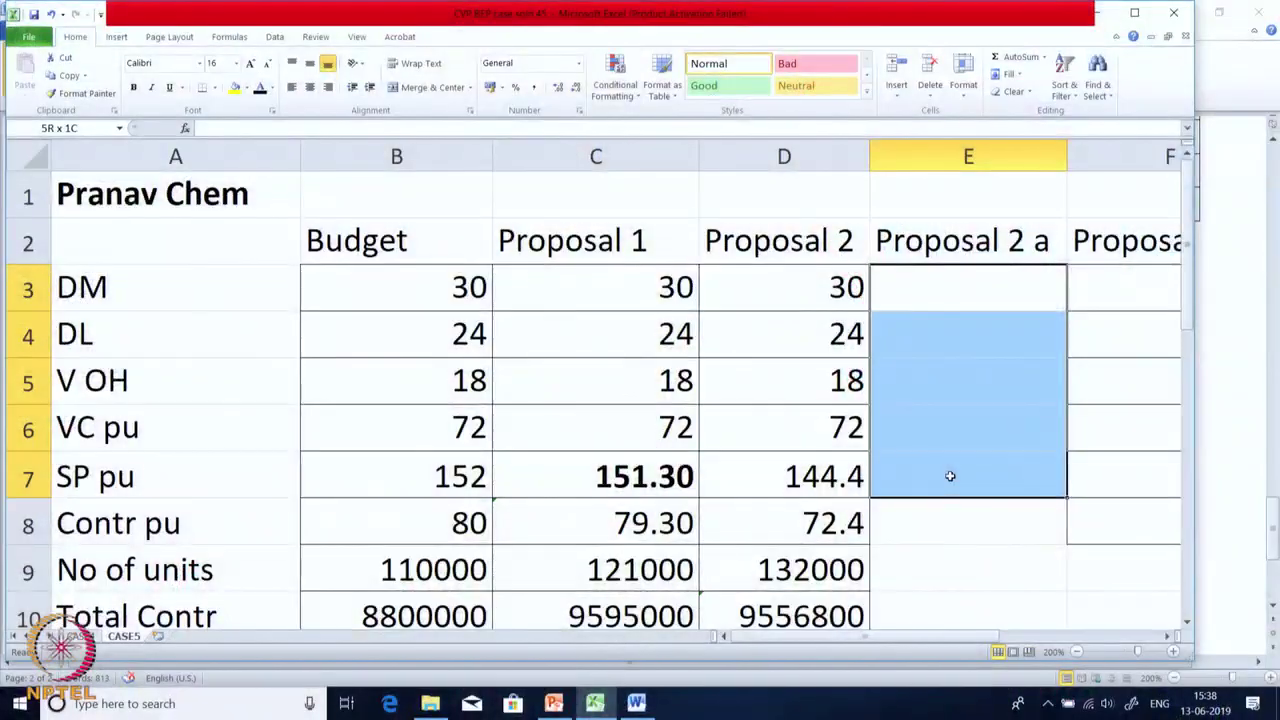
Reveal Proposal 2 a's target profit of 2200000 in E16 by setting its font colour to black.
{"action": "left_click_drag", "start_coordinate": [950, 476], "coordinate": [948, 488]}
{"action": "scroll", "coordinate": [935, 565], "scroll_direction": "down", "scroll_amount": 2}
{"action": "scroll", "coordinate": [935, 565], "scroll_direction": "down", "scroll_amount": 2}
{"action": "scroll", "coordinate": [934, 563], "scroll_direction": "up", "scroll_amount": 1}
{"action": "left_click", "coordinate": [934, 493]}
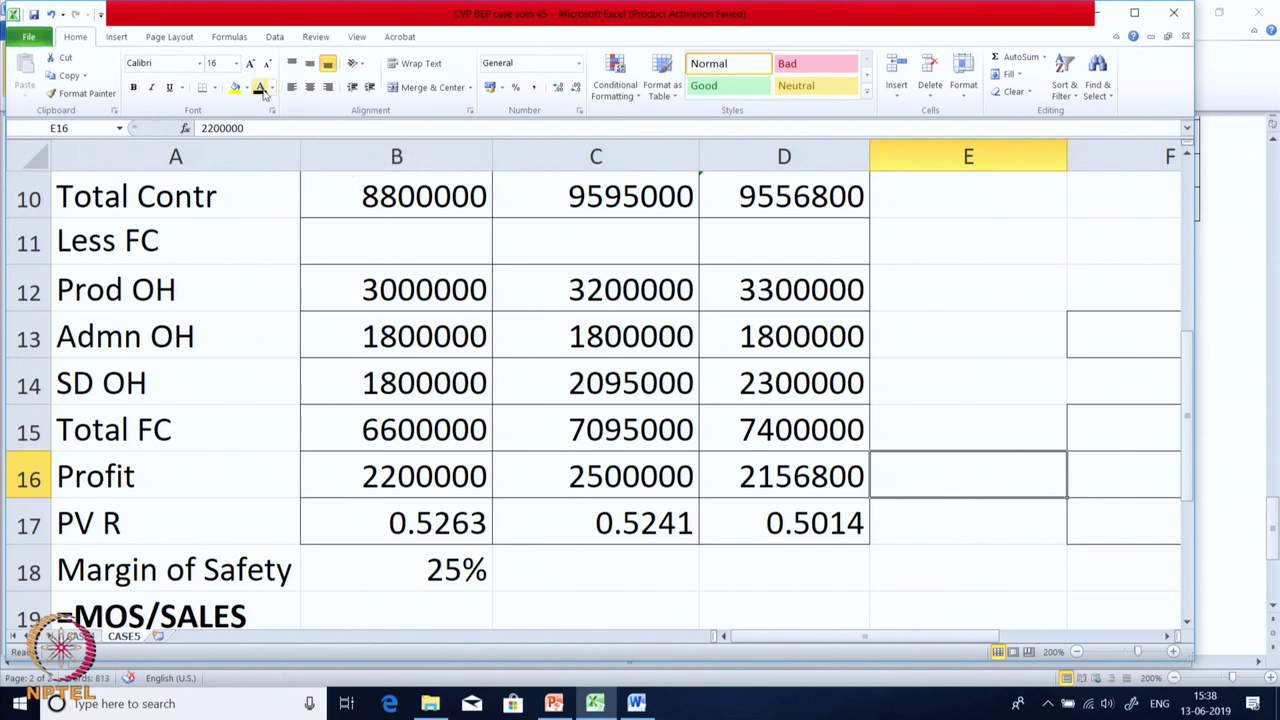
{"action": "left_click", "coordinate": [260, 88]}
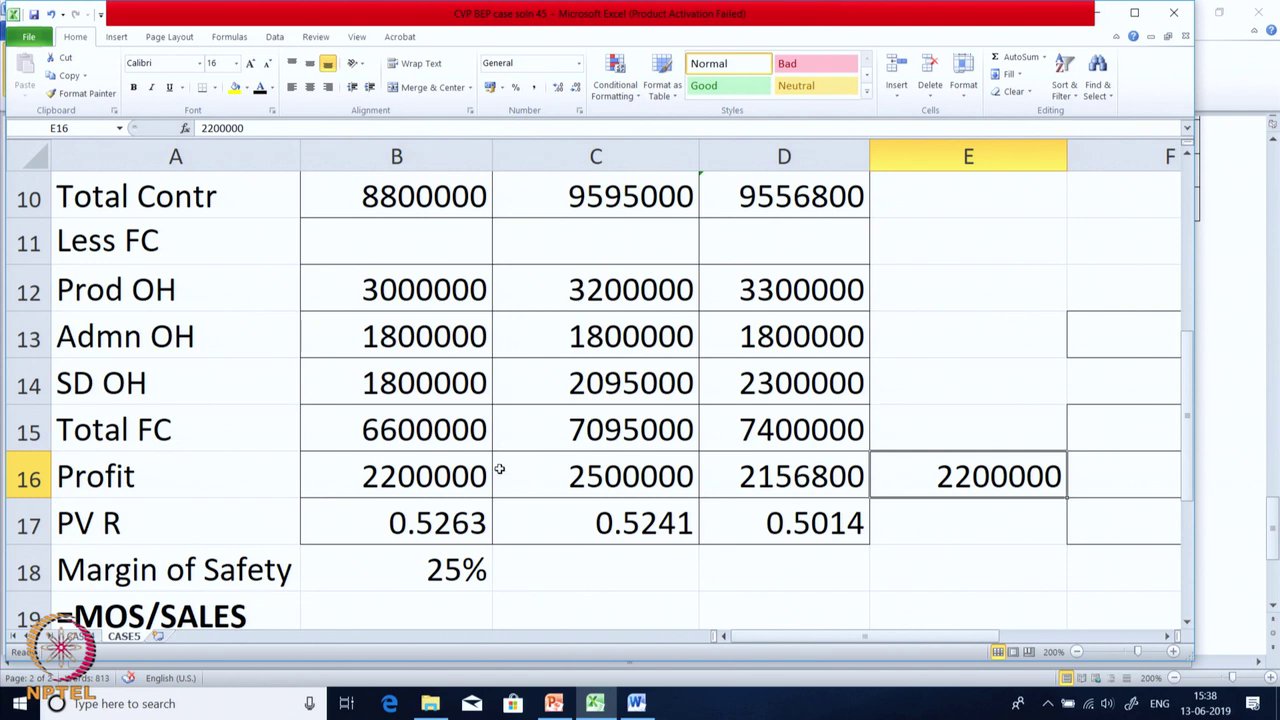
Reread Proposal 2 in the Word case document, then return to Excel and look over the Proposal 2 a column.
{"action": "left_click", "coordinate": [637, 703]}
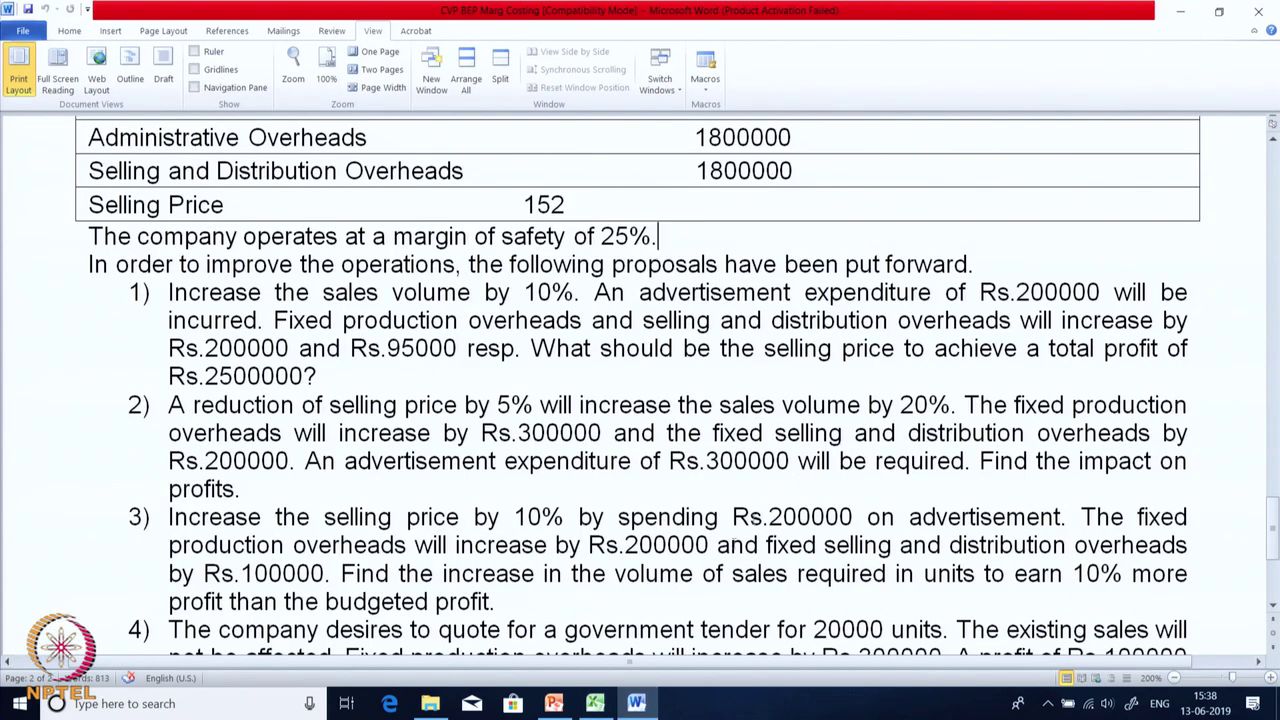
{"action": "left_click", "coordinate": [596, 705]}
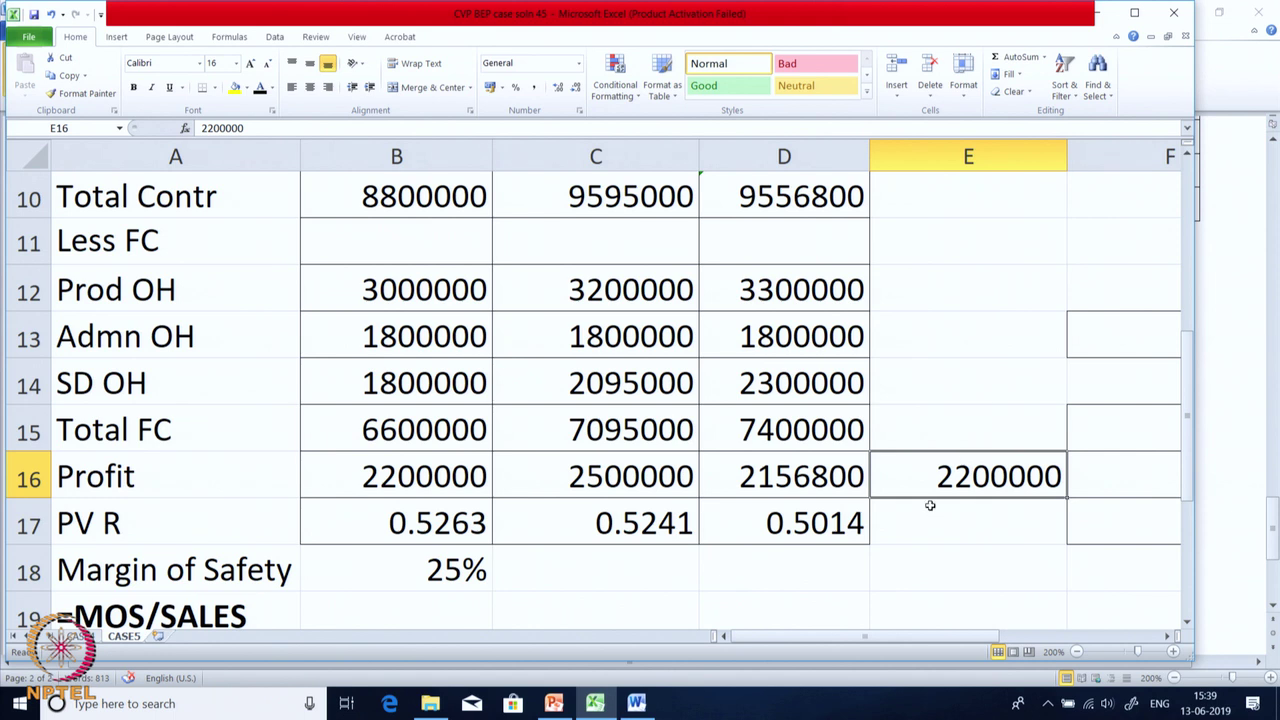
{"action": "scroll", "coordinate": [930, 505], "scroll_direction": "up", "scroll_amount": 3}
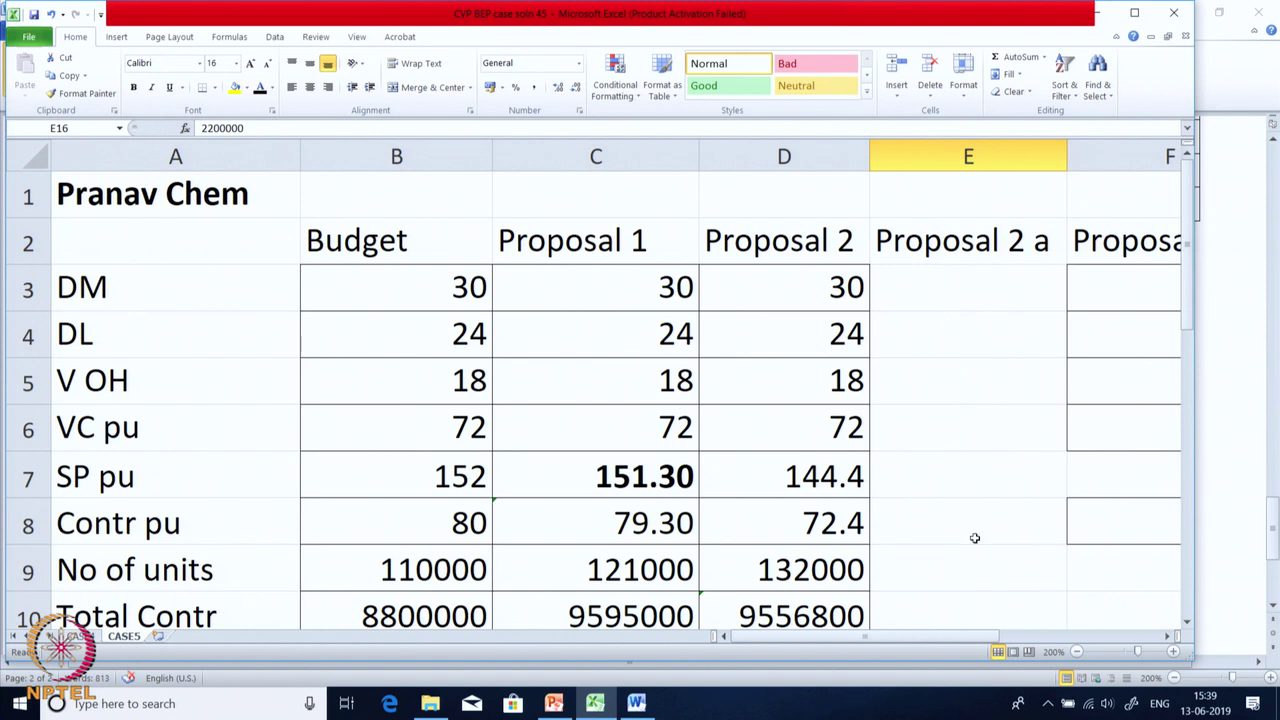
{"action": "scroll", "coordinate": [974, 538], "scroll_direction": "down", "scroll_amount": 3}
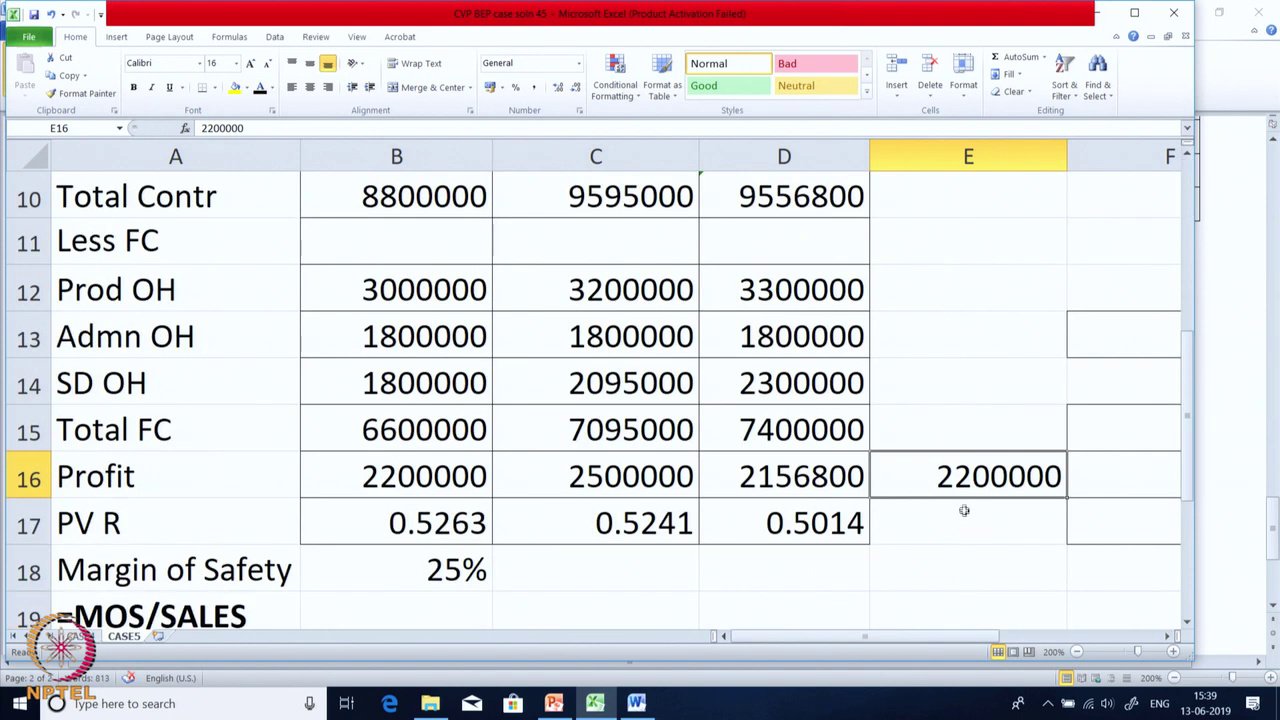
{"action": "scroll", "coordinate": [940, 558], "scroll_direction": "up", "scroll_amount": 1}
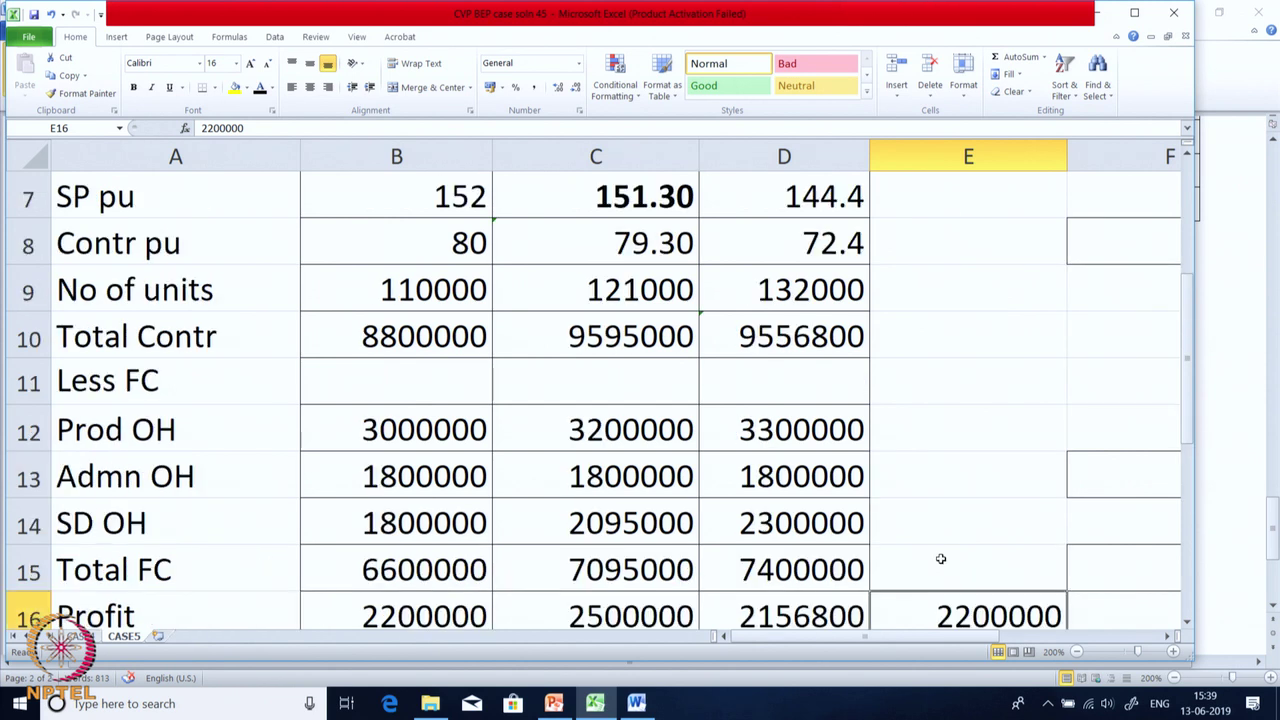
Check Proposal 2's contribution per unit in D8 and reveal Proposal 2 a's number of units in E9 in black font.
{"action": "left_click", "coordinate": [900, 296]}
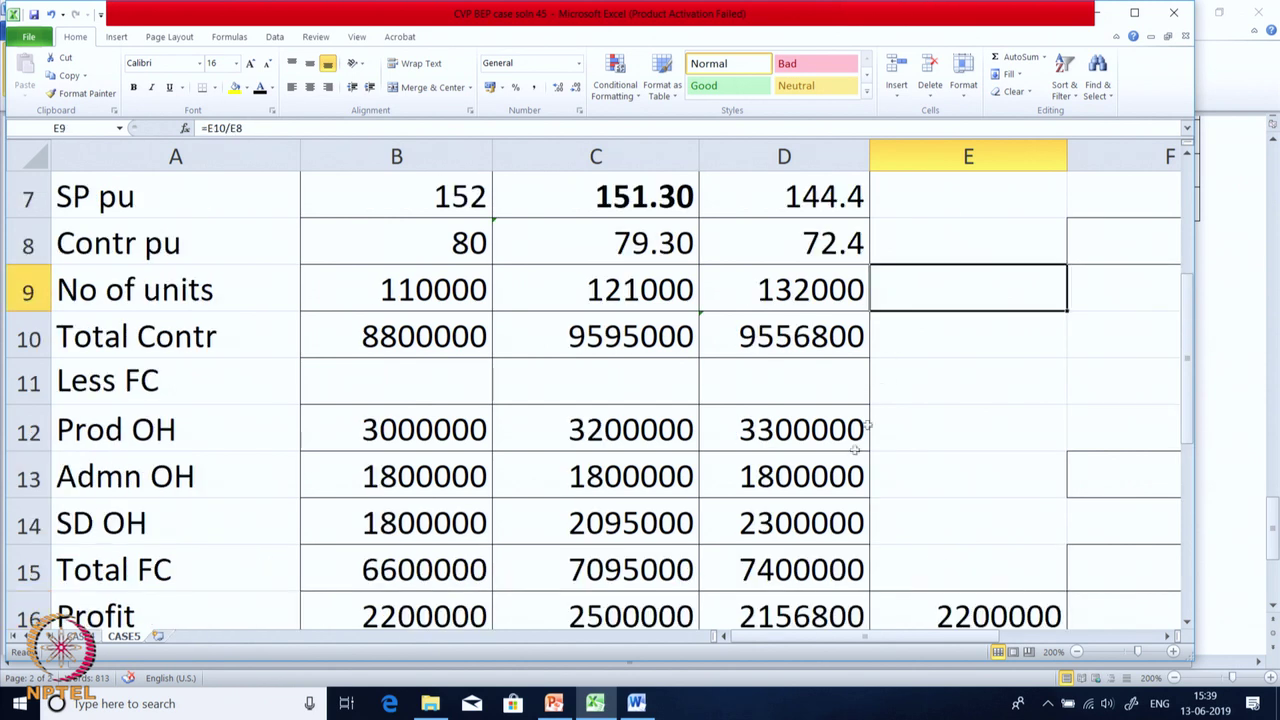
{"action": "scroll", "coordinate": [912, 494], "scroll_direction": "up", "scroll_amount": 2}
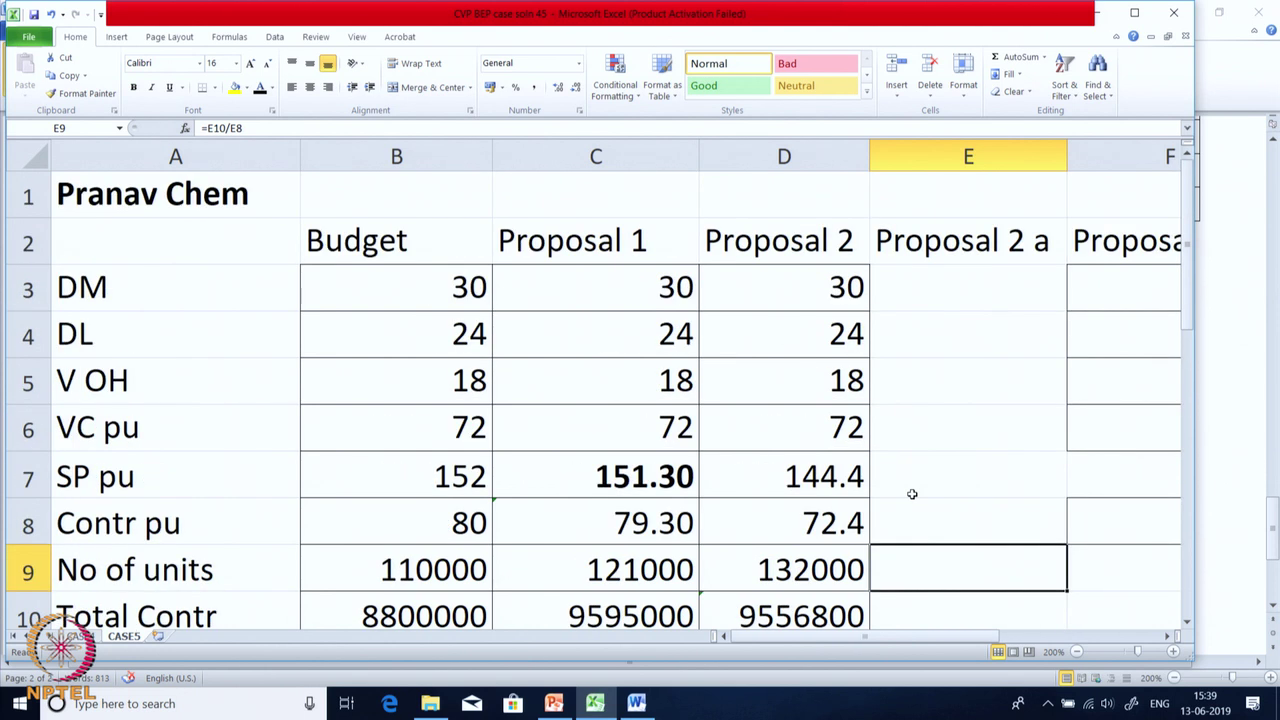
{"action": "left_click_drag", "start_coordinate": [912, 286], "coordinate": [921, 463]}
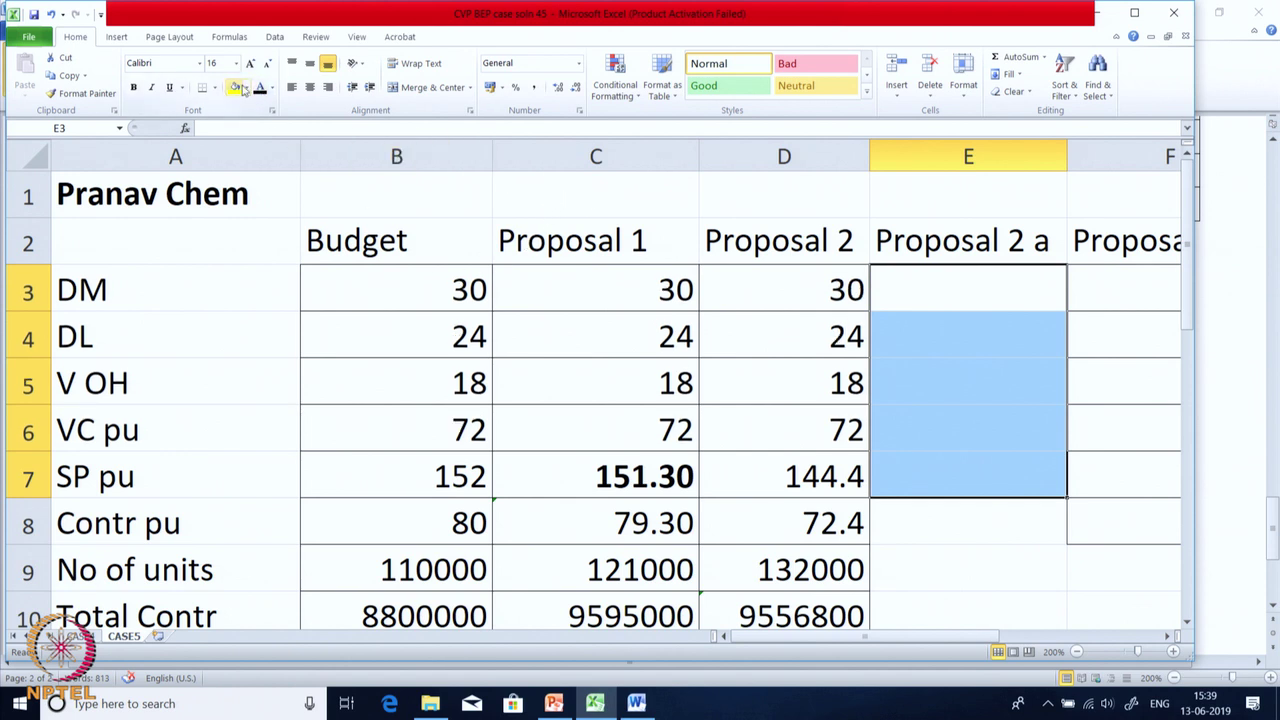
{"action": "left_click", "coordinate": [890, 390]}
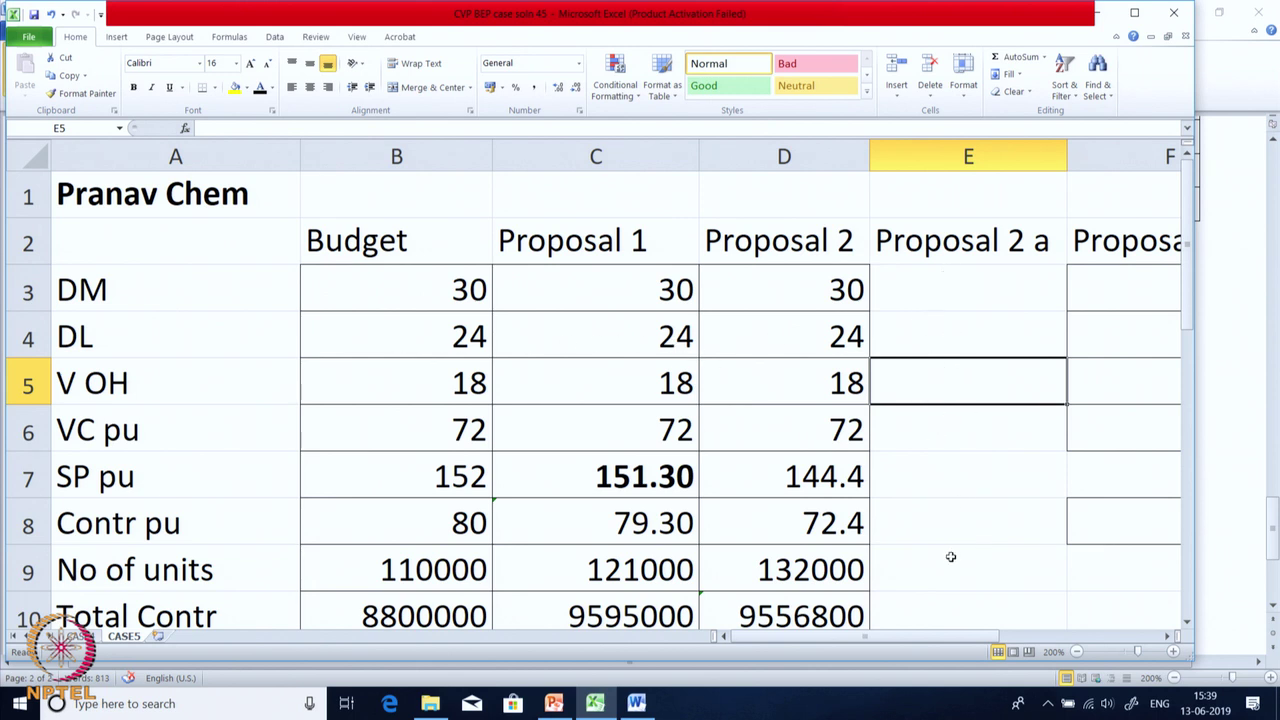
{"action": "scroll", "coordinate": [953, 492], "scroll_direction": "down", "scroll_amount": 1}
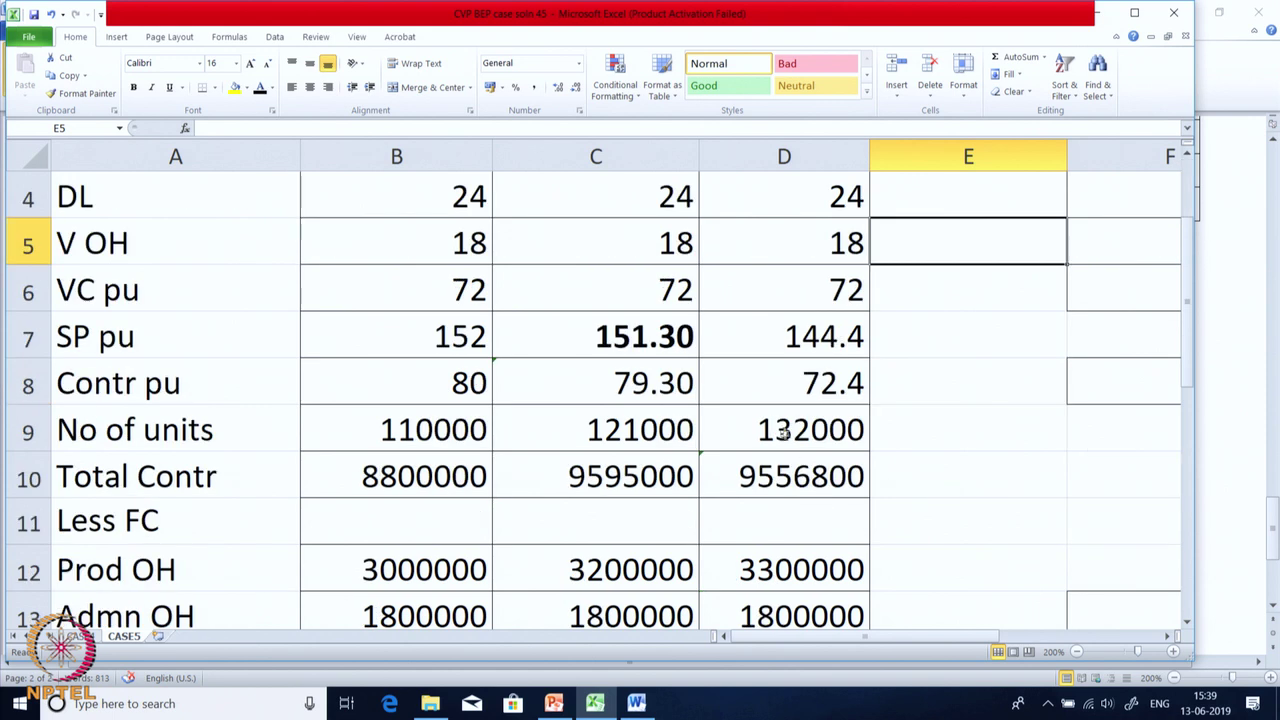
{"action": "left_click", "coordinate": [786, 390]}
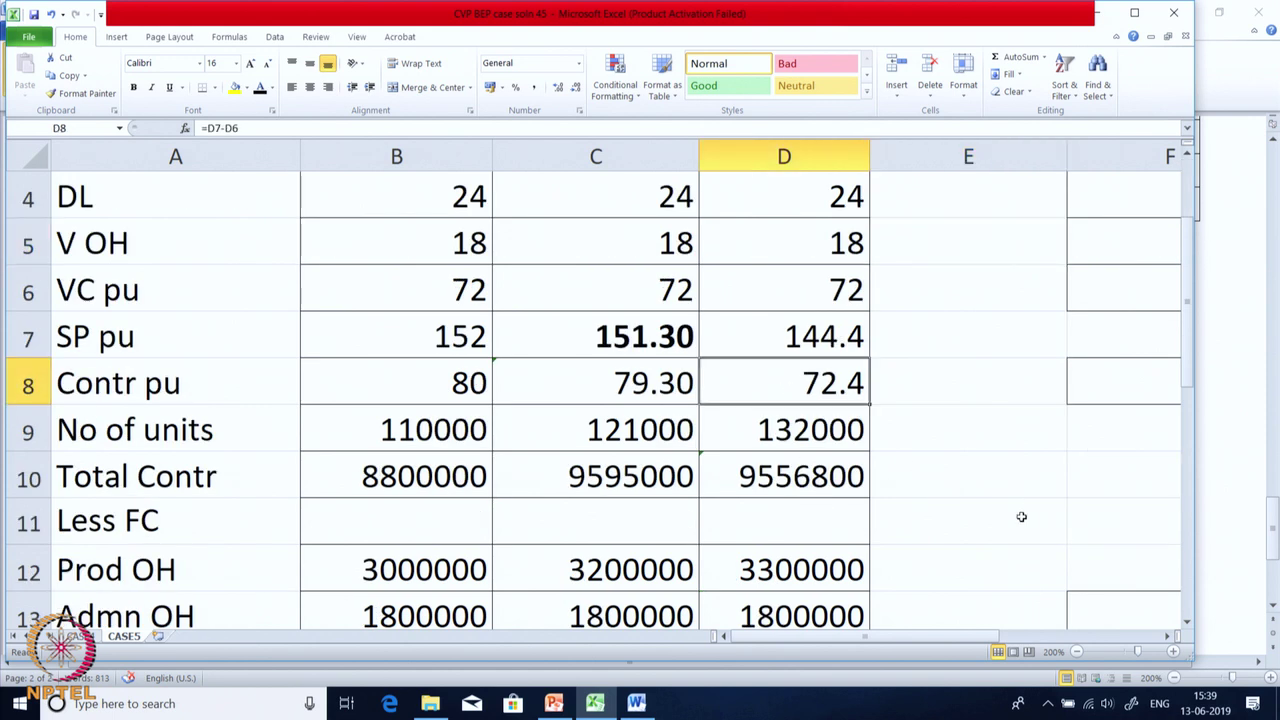
{"action": "left_click", "coordinate": [962, 440]}
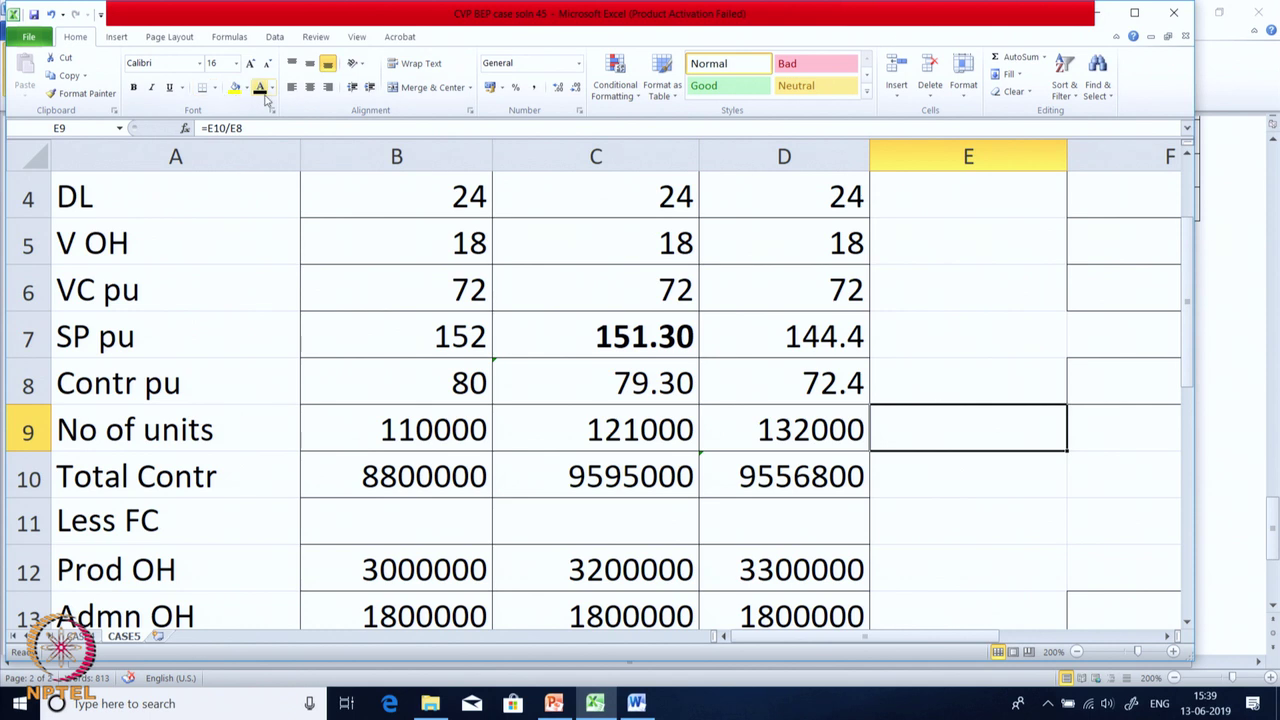
{"action": "left_click", "coordinate": [260, 90]}
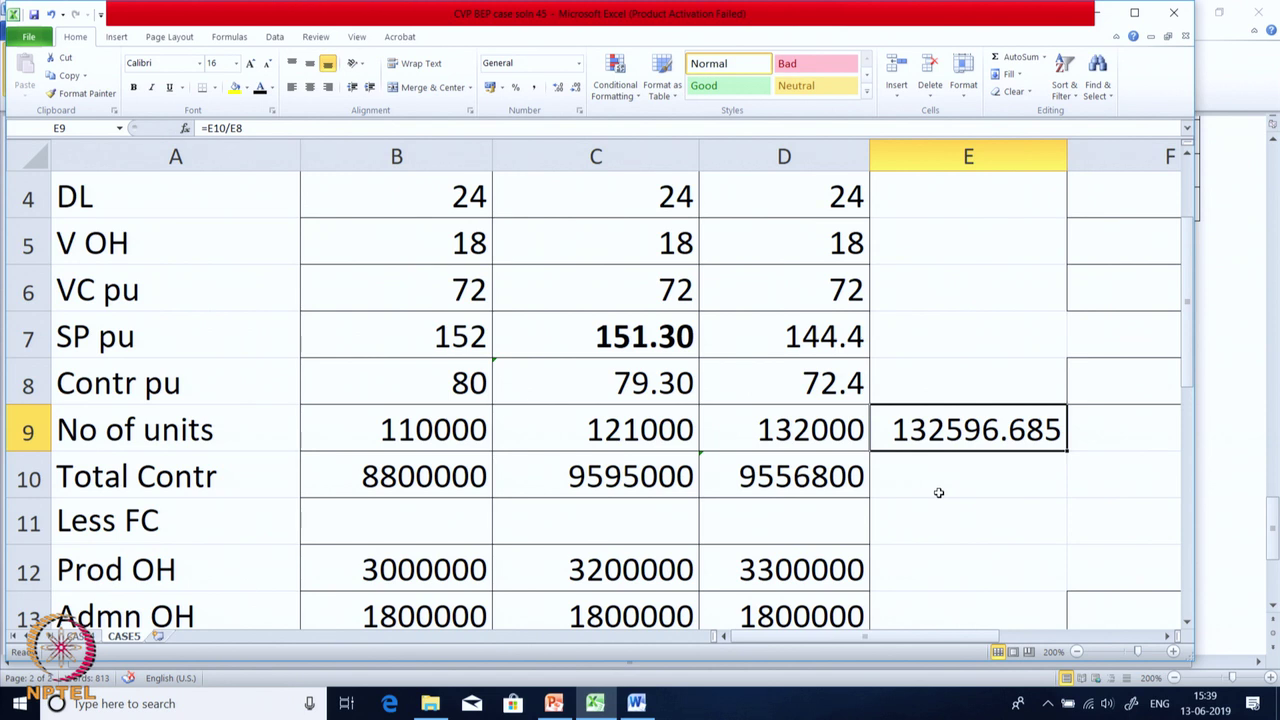
Set E12:E15 to black font to reveal Proposal 2 a's total fixed cost, and compare it with Proposal 2's in D15.
{"action": "scroll", "coordinate": [938, 492], "scroll_direction": "down", "scroll_amount": 1}
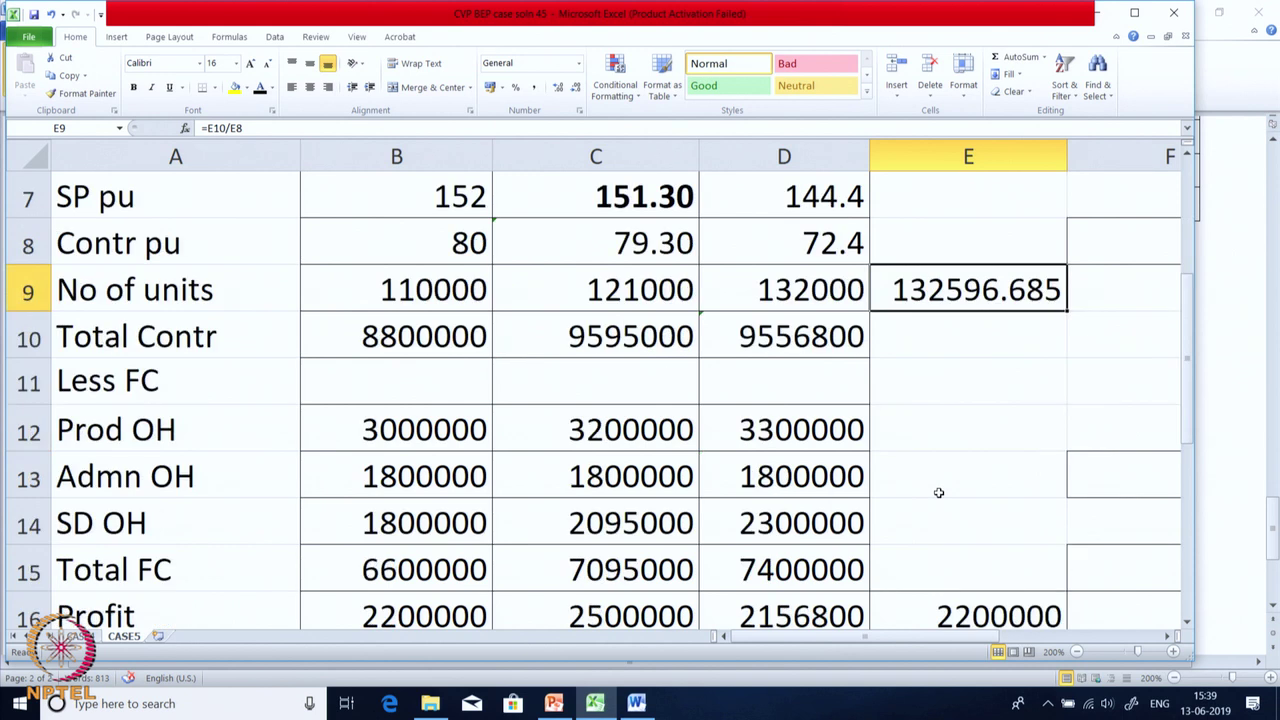
{"action": "left_click_drag", "start_coordinate": [900, 435], "coordinate": [905, 558]}
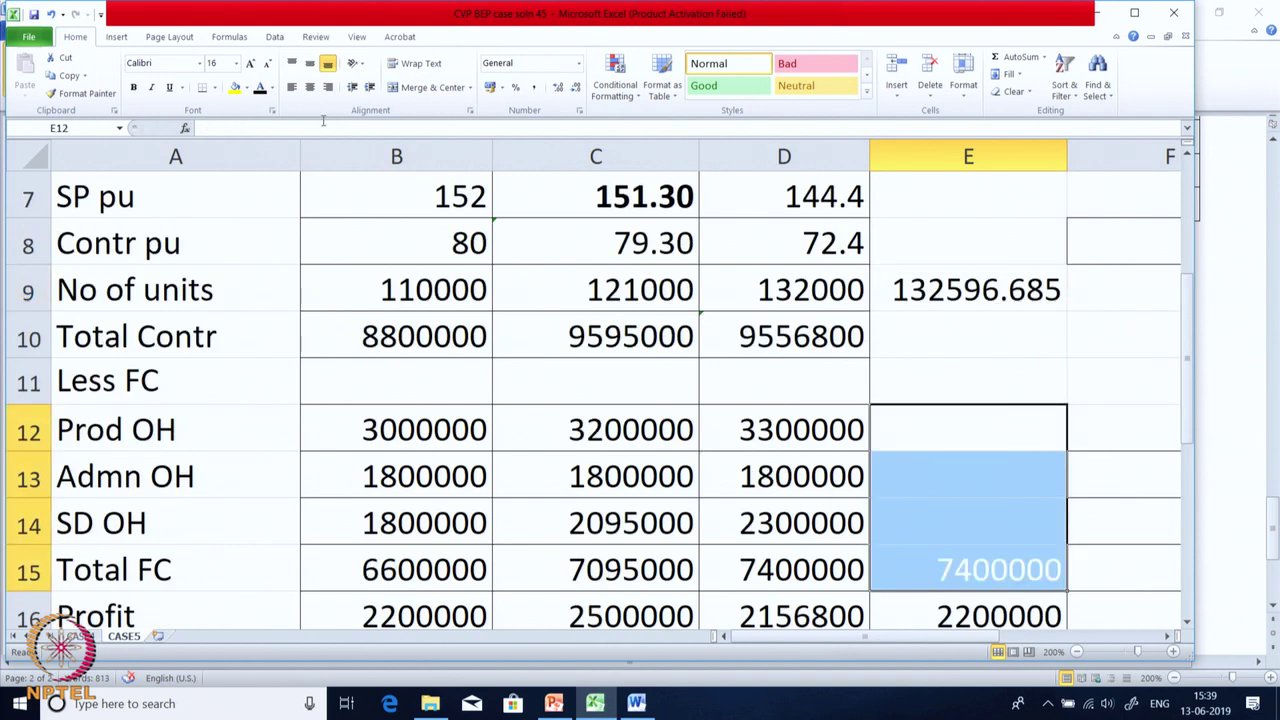
{"action": "left_click", "coordinate": [259, 88]}
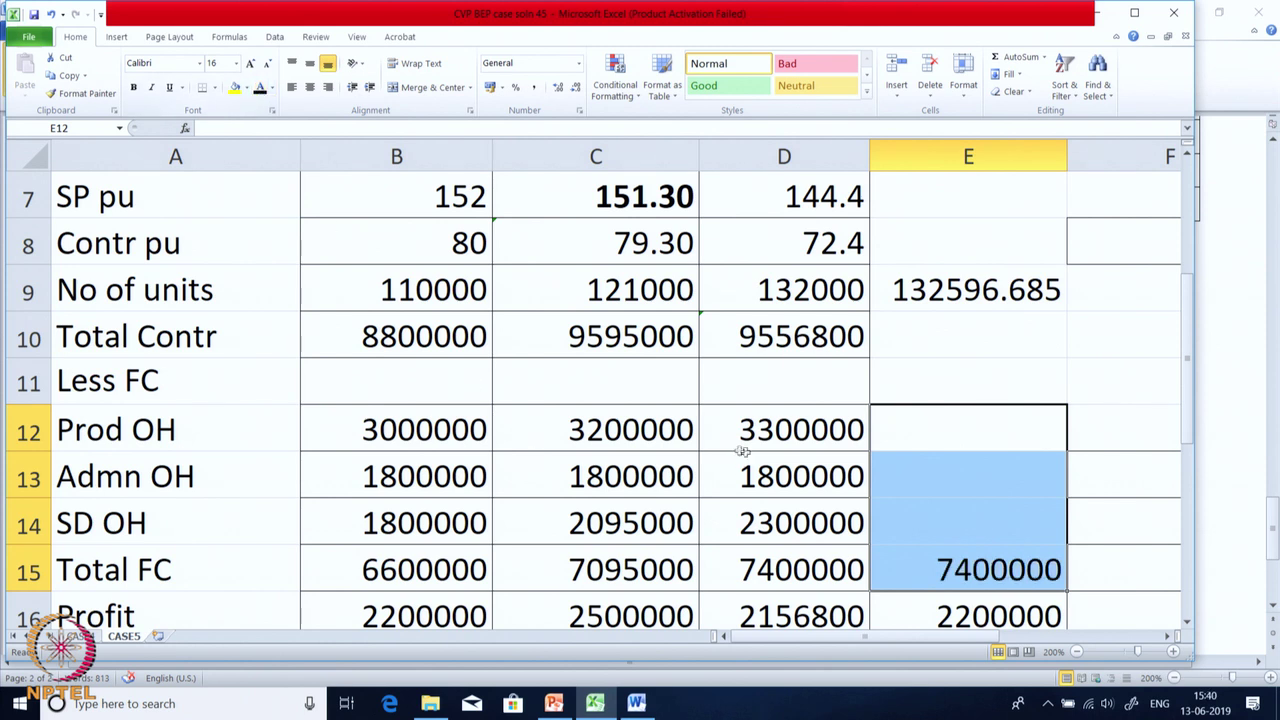
{"action": "left_click", "coordinate": [866, 475]}
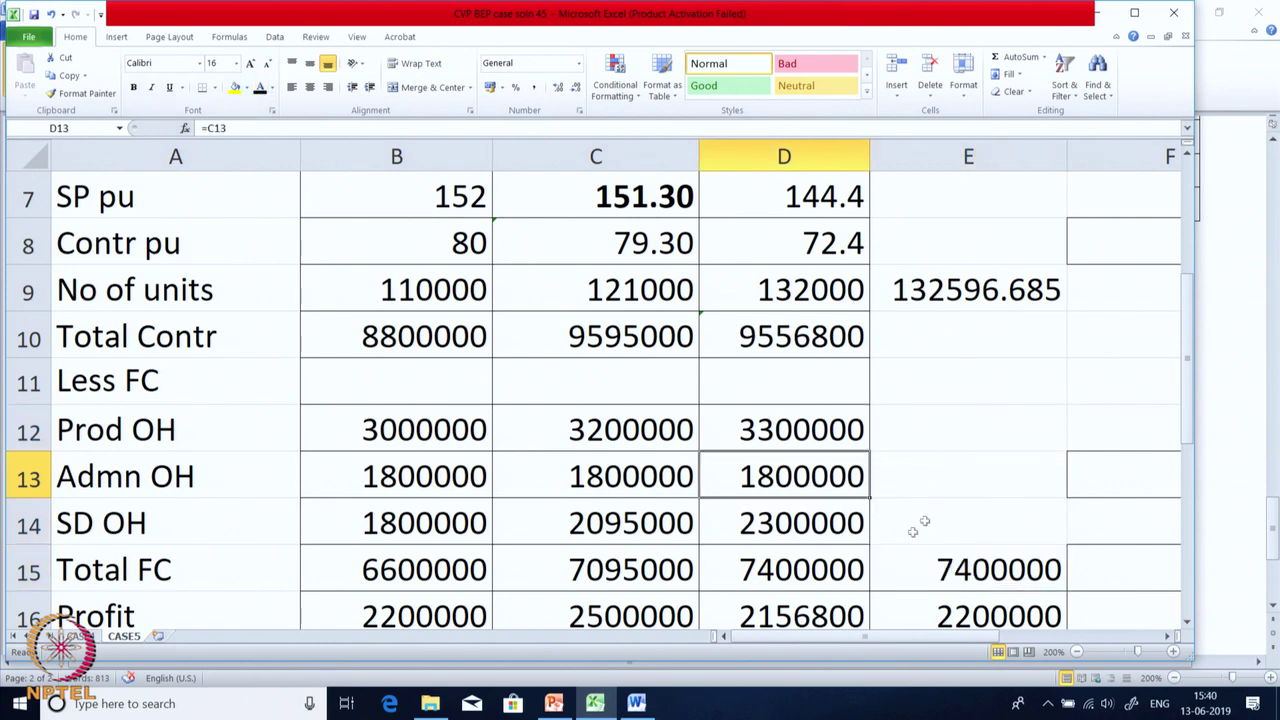
{"action": "left_click", "coordinate": [812, 576]}
{"action": "left_click", "coordinate": [991, 583]}
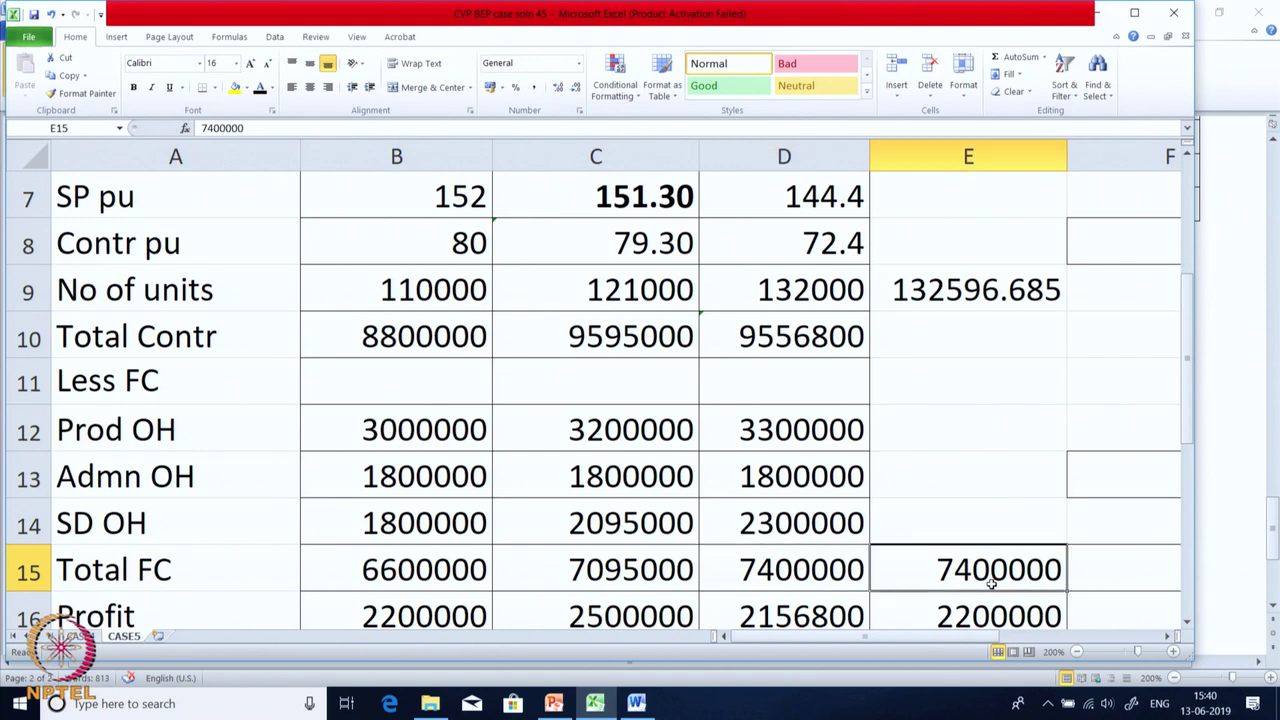
Reveal Proposal 2 a's contribution per unit in E8 and total contribution in E10 by setting their font colour to black.
{"action": "left_click", "coordinate": [915, 244]}
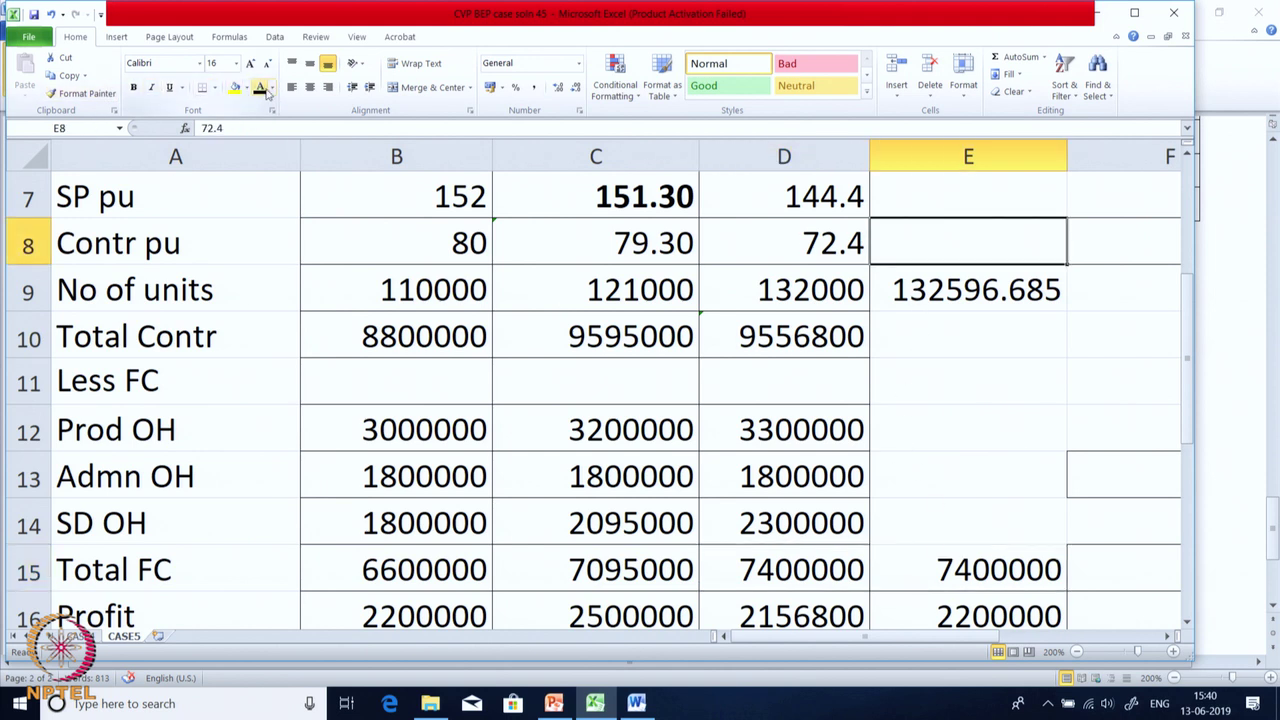
{"action": "left_click", "coordinate": [259, 88]}
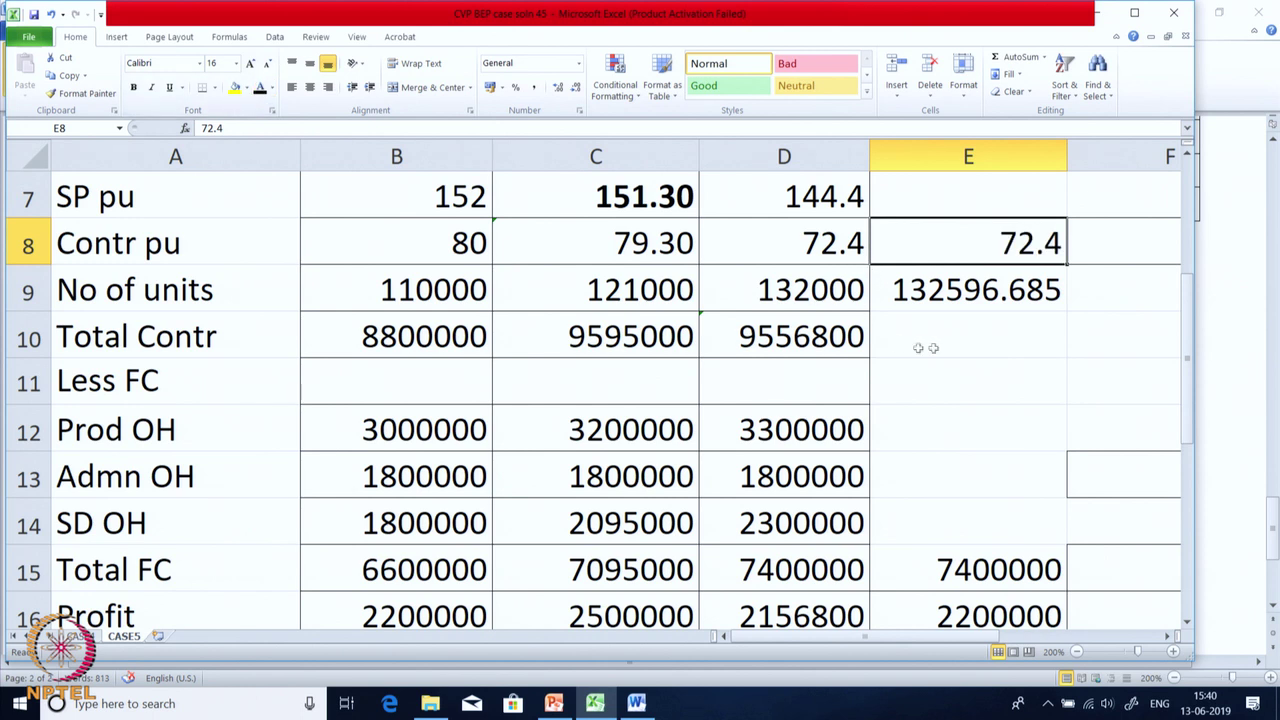
{"action": "left_click", "coordinate": [963, 320]}
{"action": "left_click", "coordinate": [970, 252]}
{"action": "left_click", "coordinate": [977, 614]}
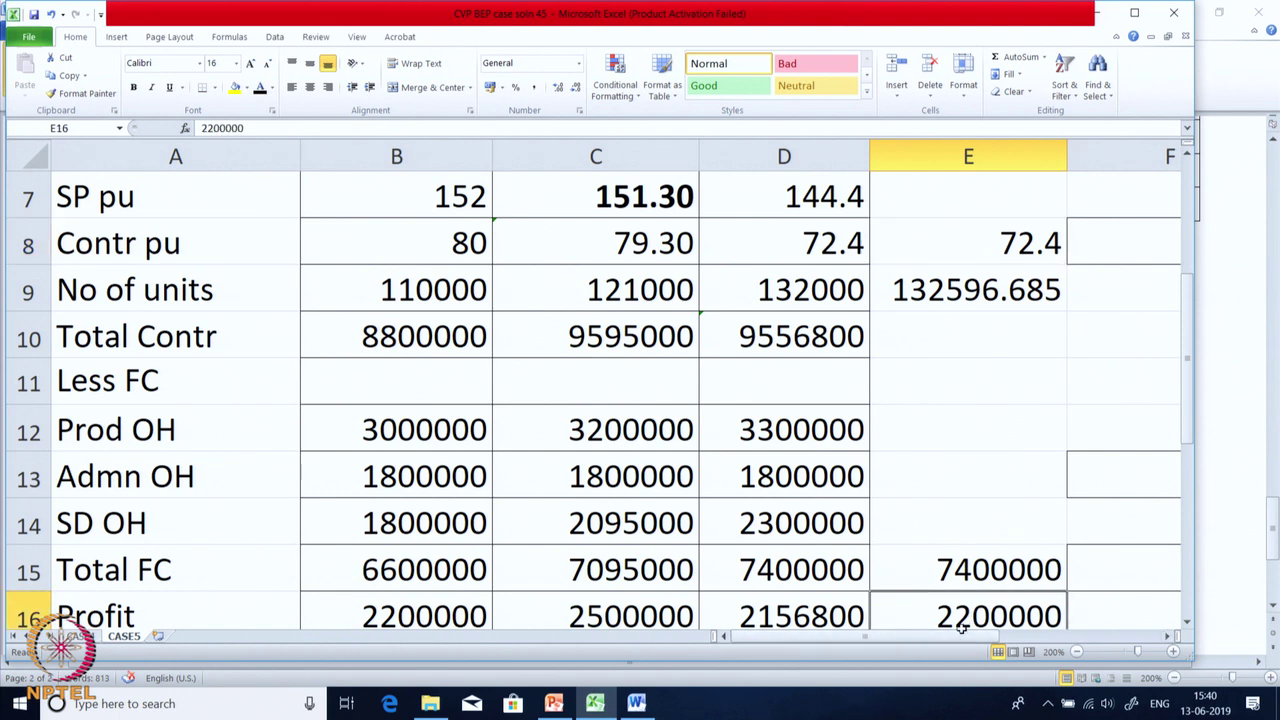
{"action": "left_click", "coordinate": [930, 342]}
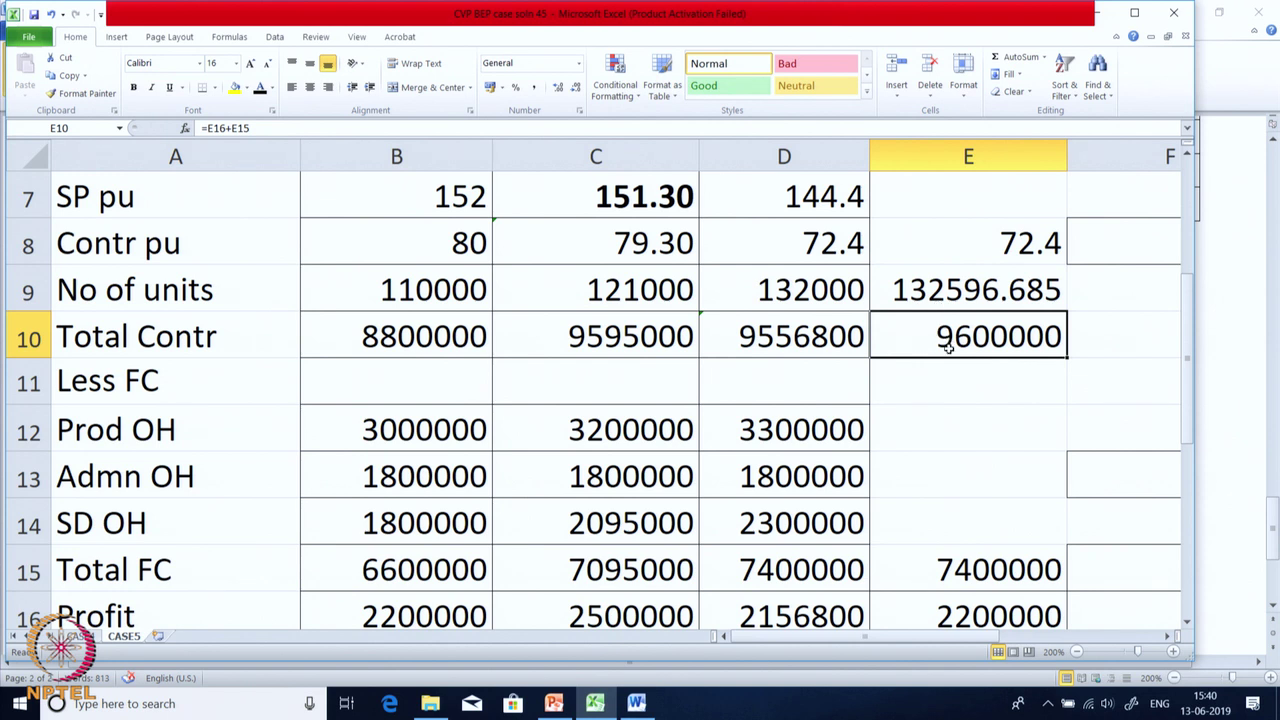
Check how E9 derives Proposal 2 a's required units from contribution per unit, then switch to the Word case document.
{"action": "left_click", "coordinate": [965, 245]}
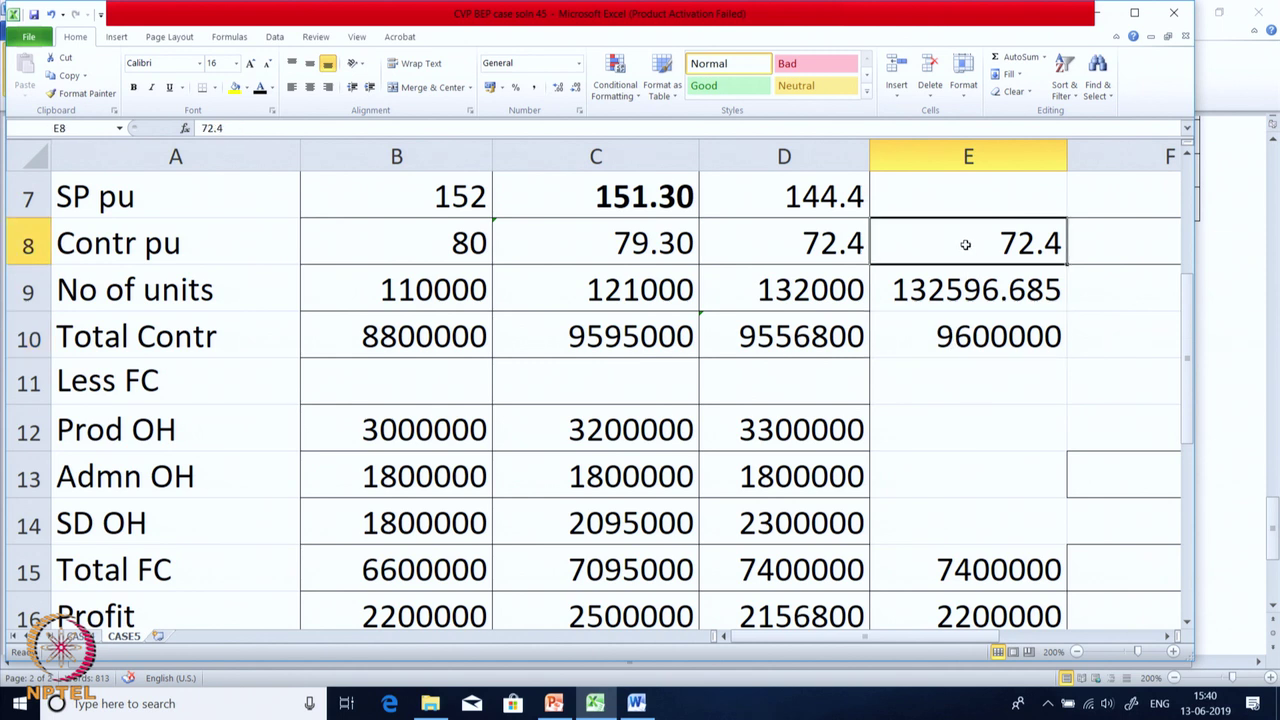
{"action": "left_click", "coordinate": [953, 300]}
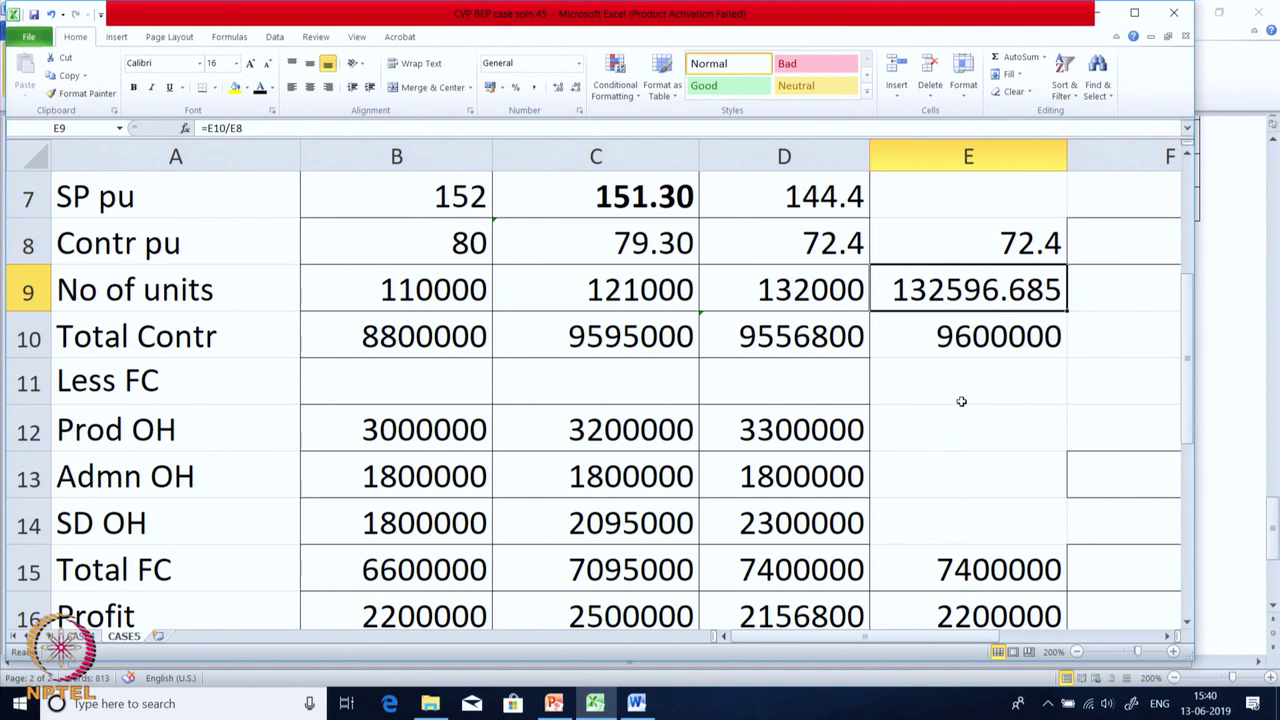
{"action": "scroll", "coordinate": [961, 401], "scroll_direction": "up", "scroll_amount": 2}
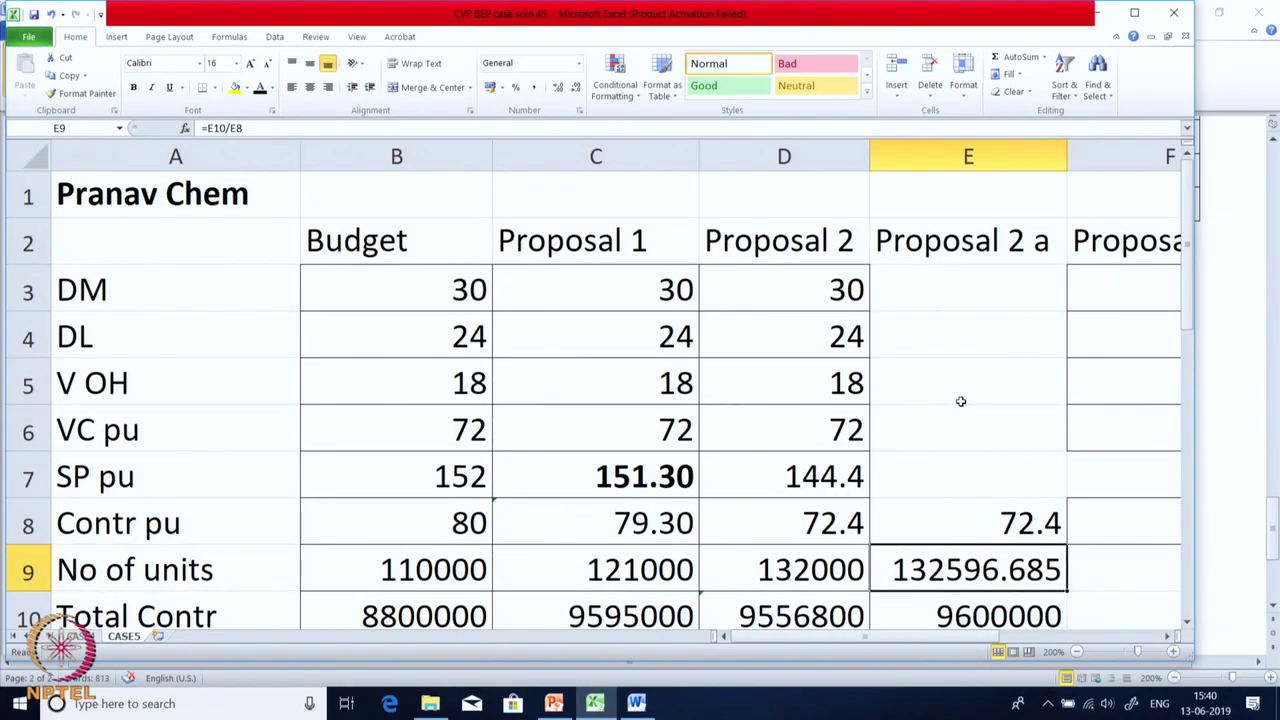
{"action": "scroll", "coordinate": [961, 401], "scroll_direction": "down", "scroll_amount": 1}
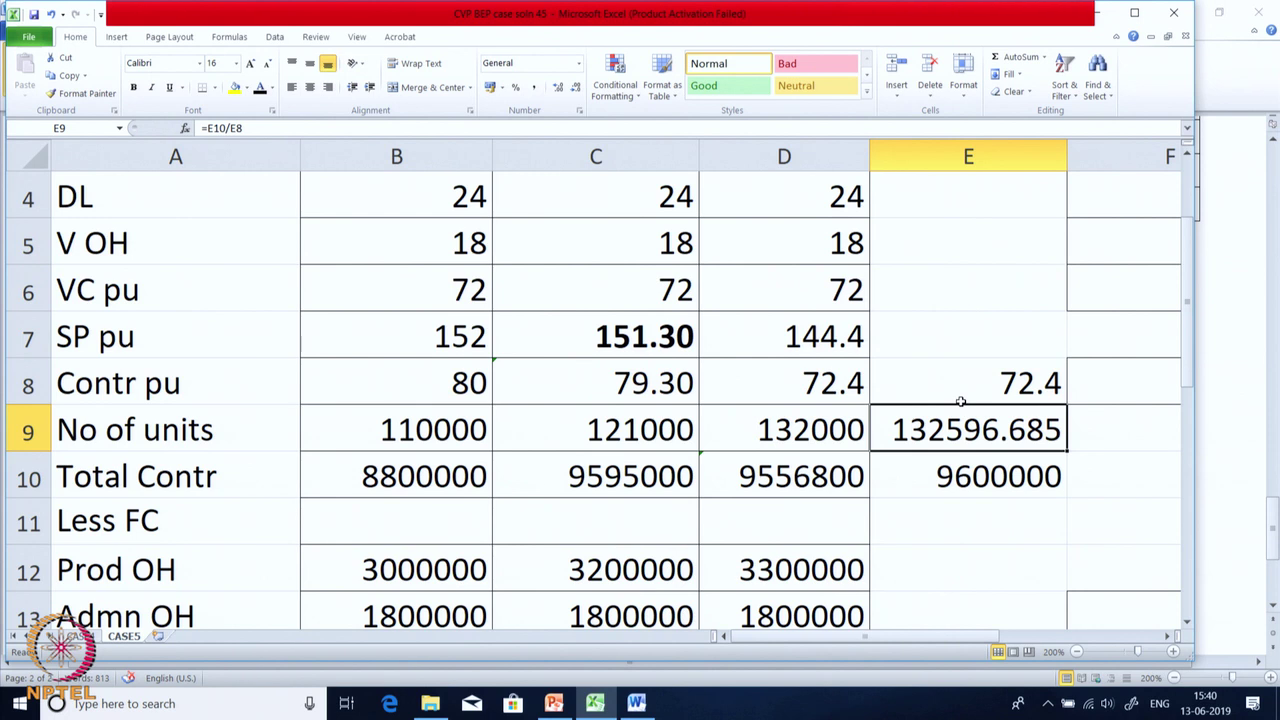
{"action": "scroll", "coordinate": [956, 408], "scroll_direction": "up", "scroll_amount": 1}
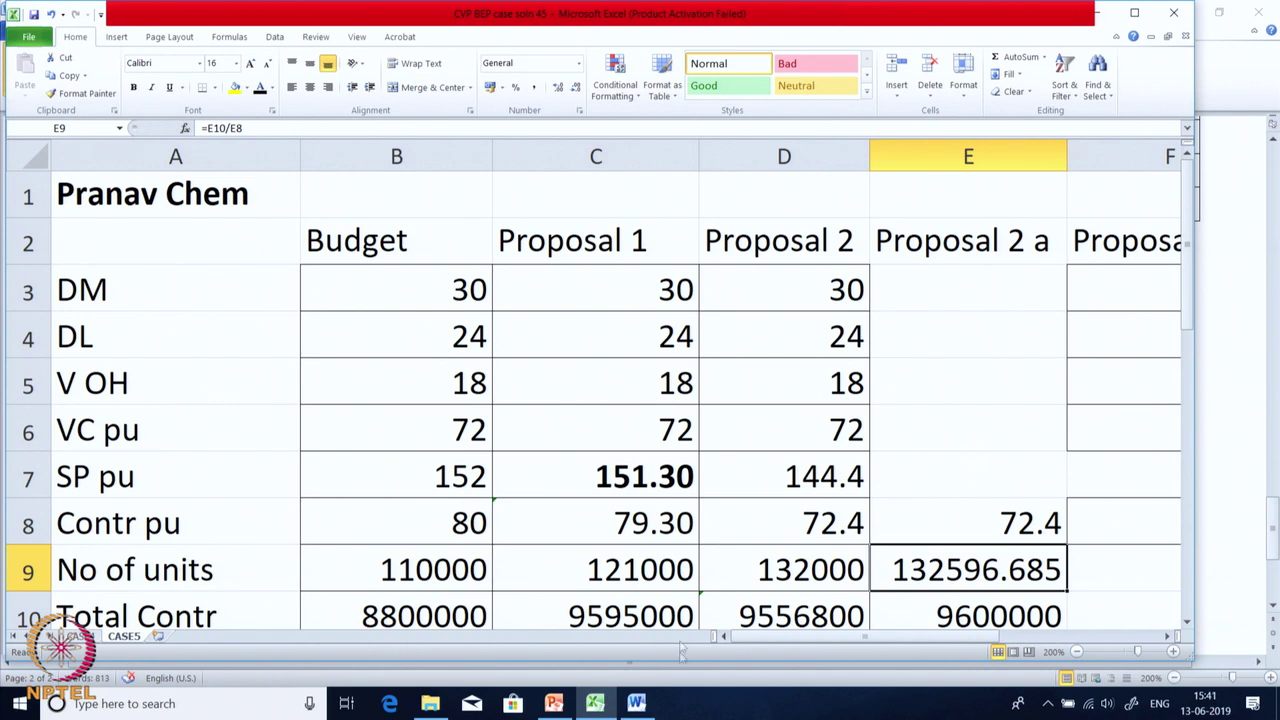
{"action": "left_click", "coordinate": [637, 703]}
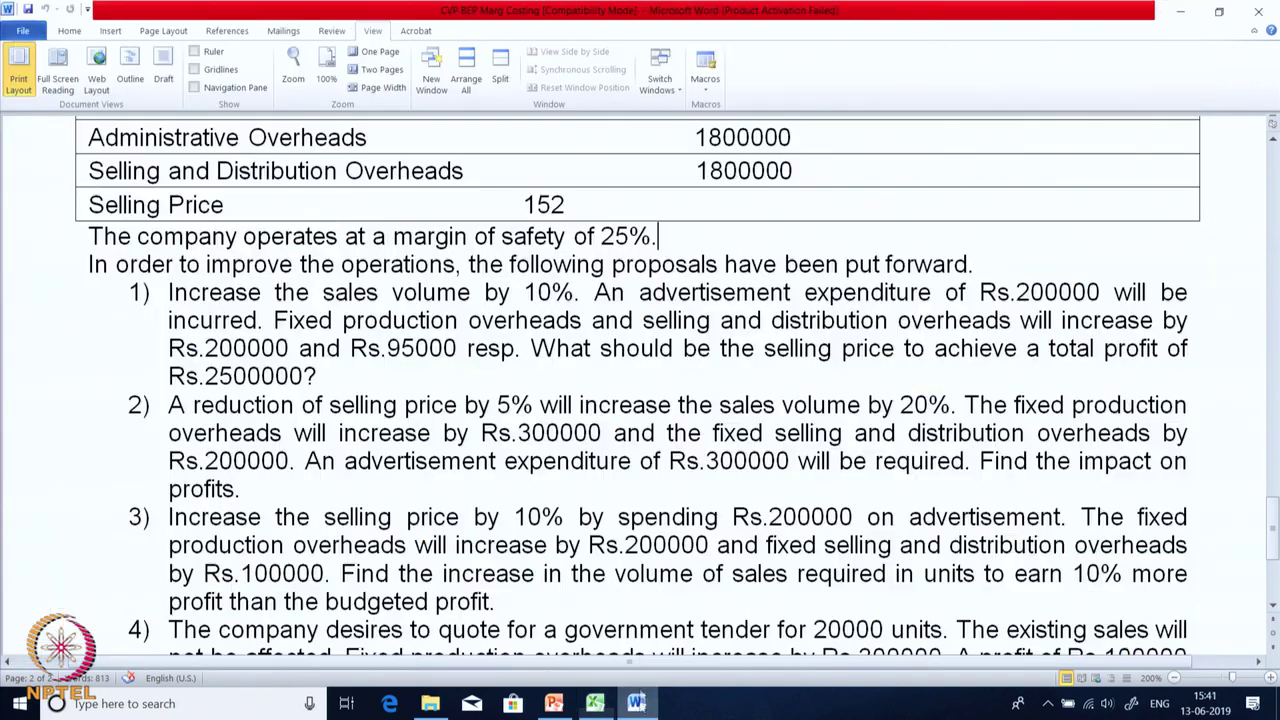
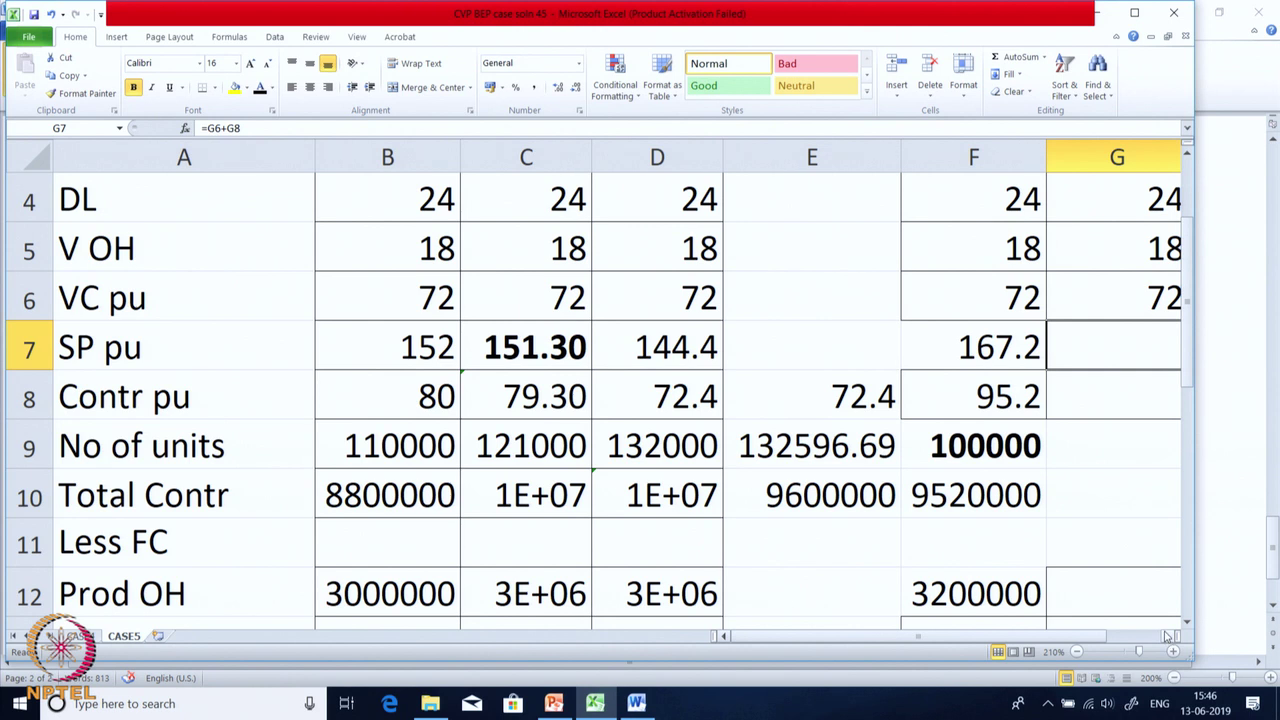
Set G12:G16 to black font to reveal Proposal 4's fixed costs and profit, and check the total fixed cost formula in G15.
{"action": "scroll", "coordinate": [1094, 563], "scroll_direction": "down", "scroll_amount": 2}
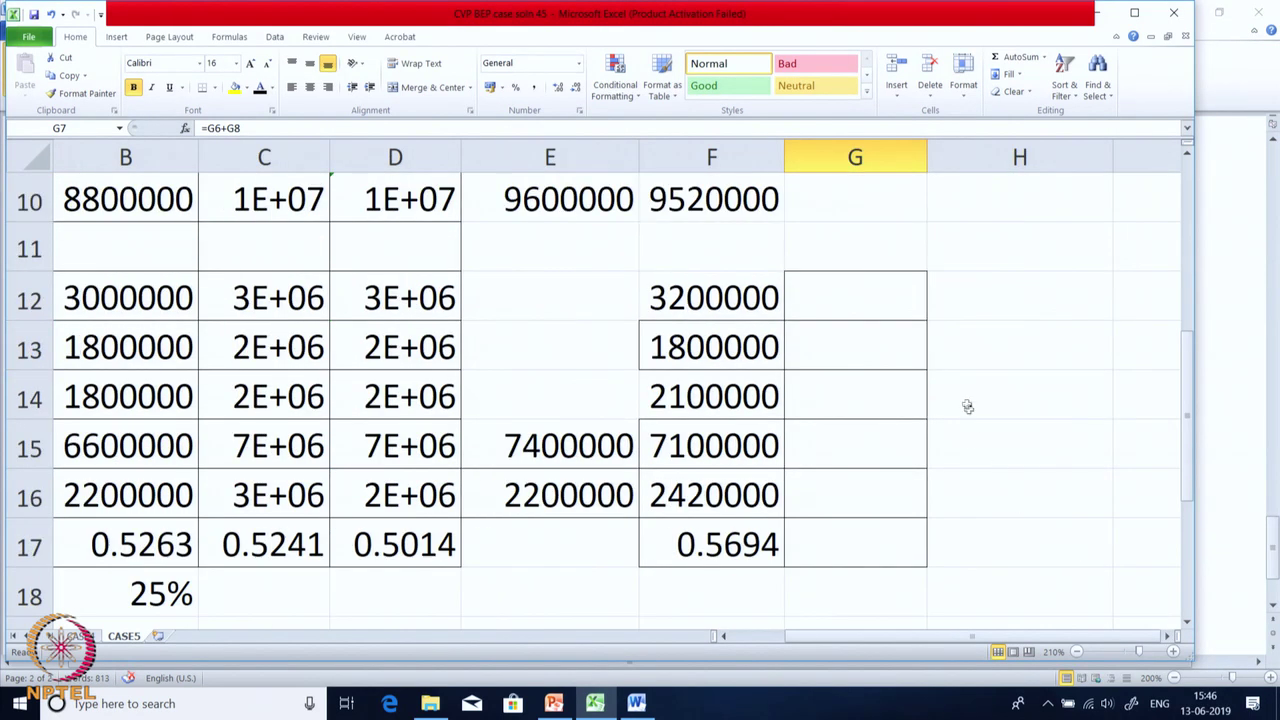
{"action": "left_click_drag", "start_coordinate": [832, 300], "coordinate": [882, 473]}
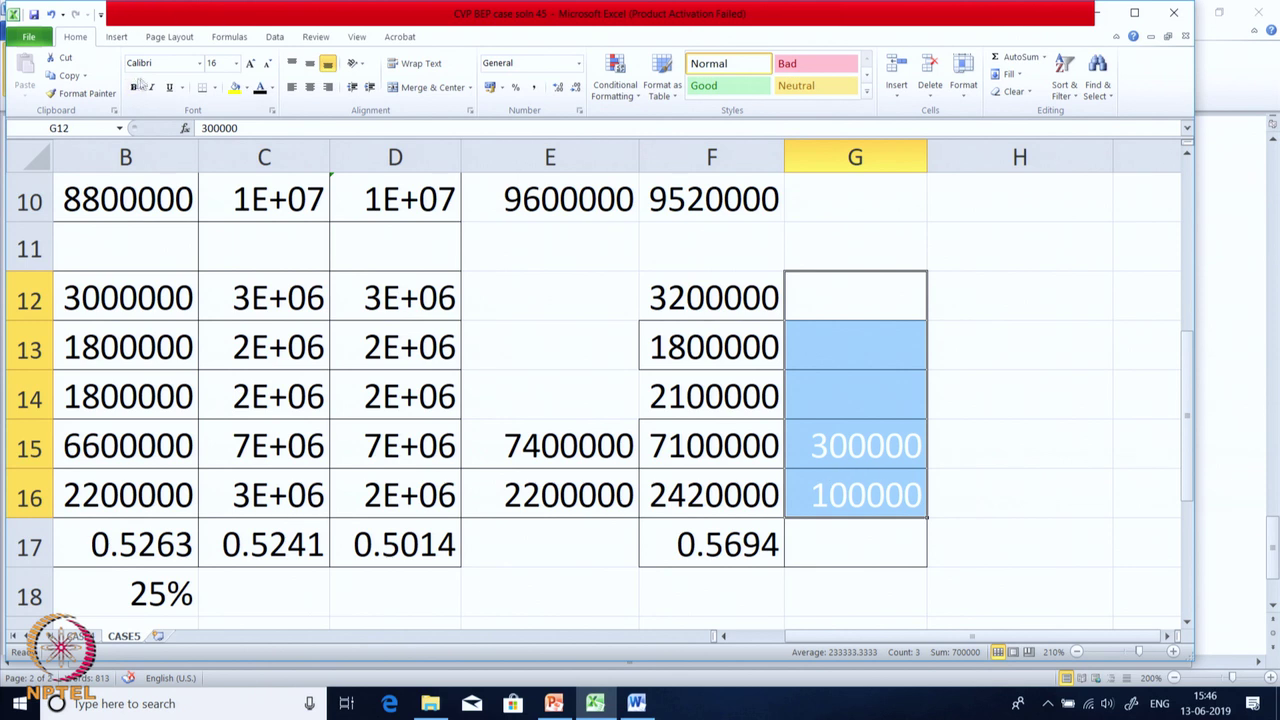
{"action": "left_click", "coordinate": [258, 88]}
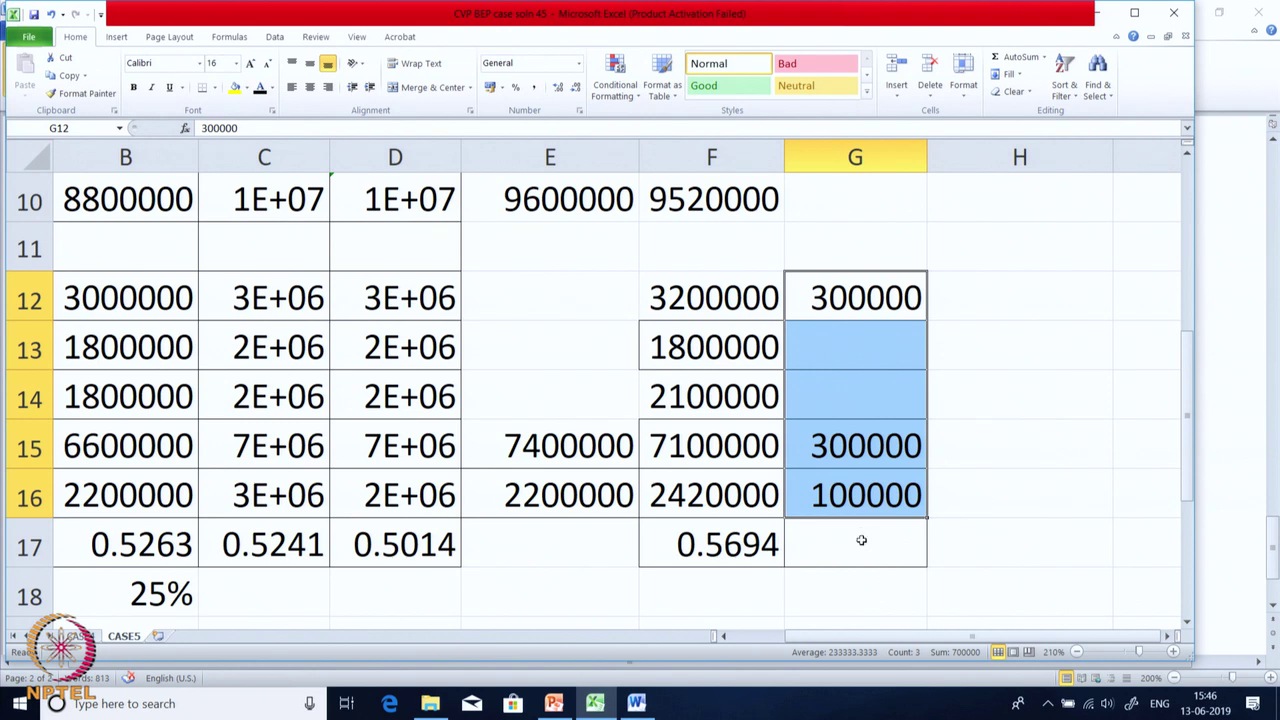
{"action": "left_click", "coordinate": [851, 508]}
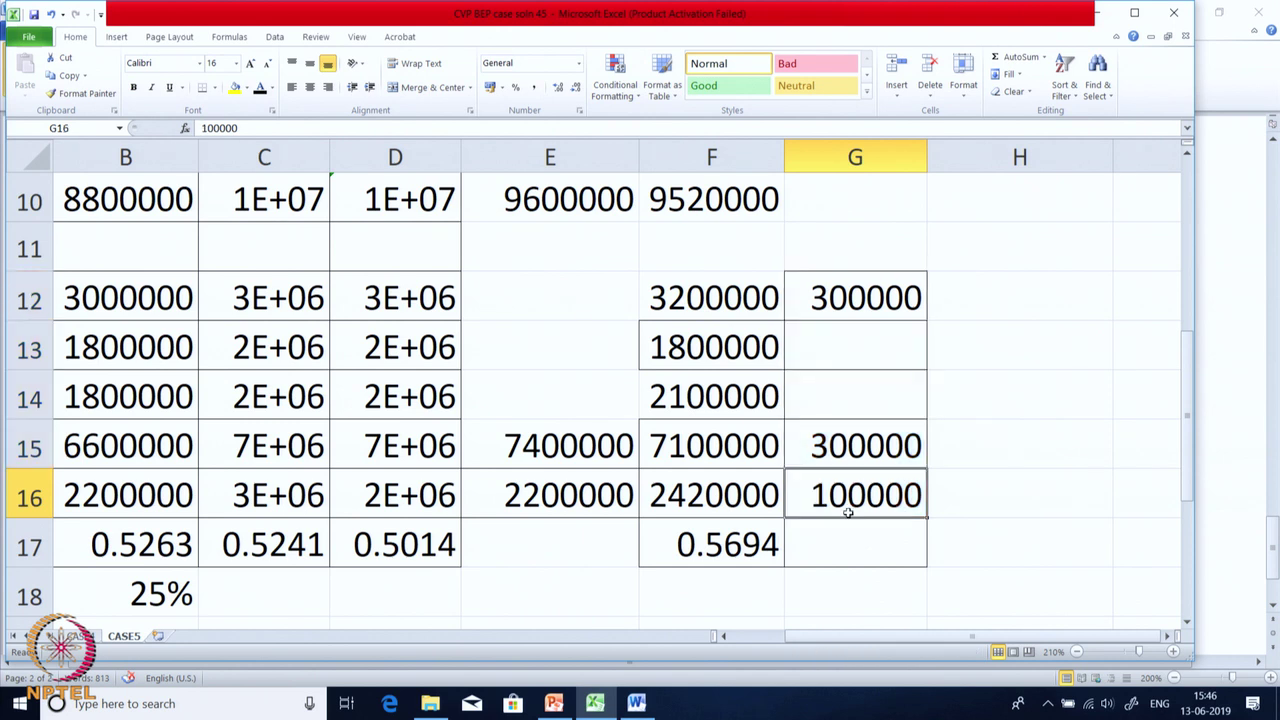
{"action": "left_click", "coordinate": [839, 296]}
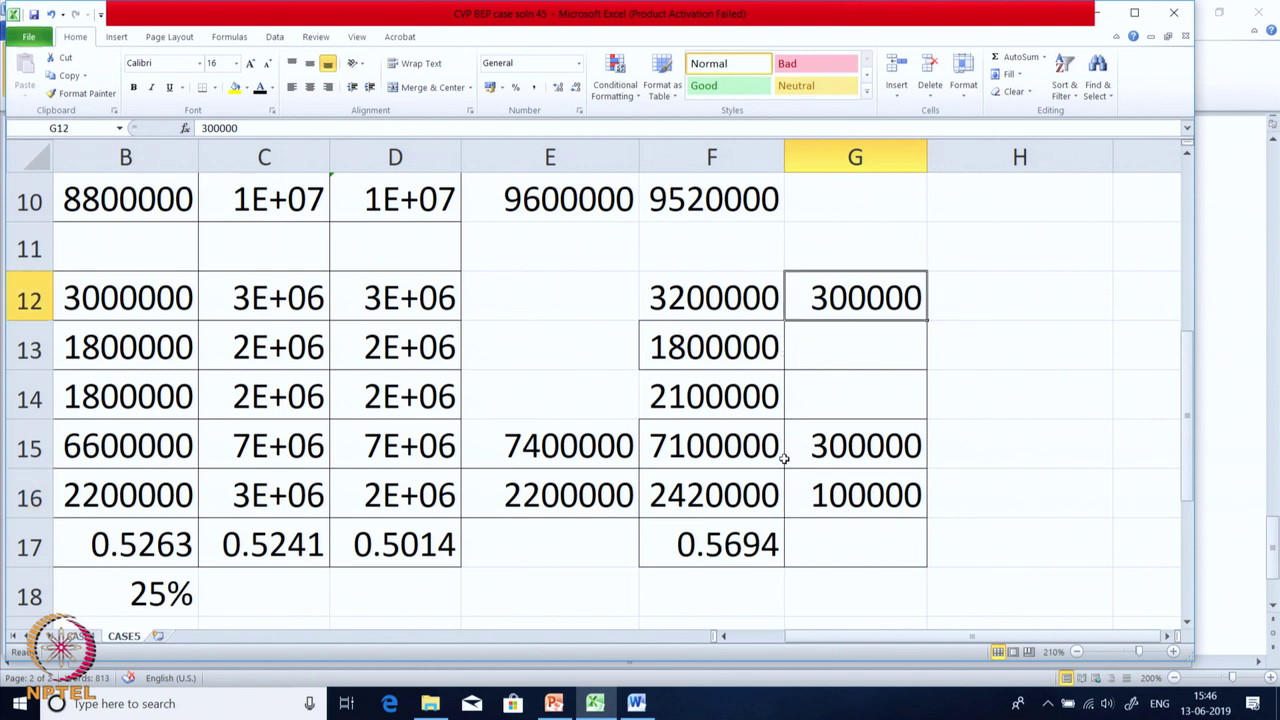
{"action": "left_click", "coordinate": [845, 452]}
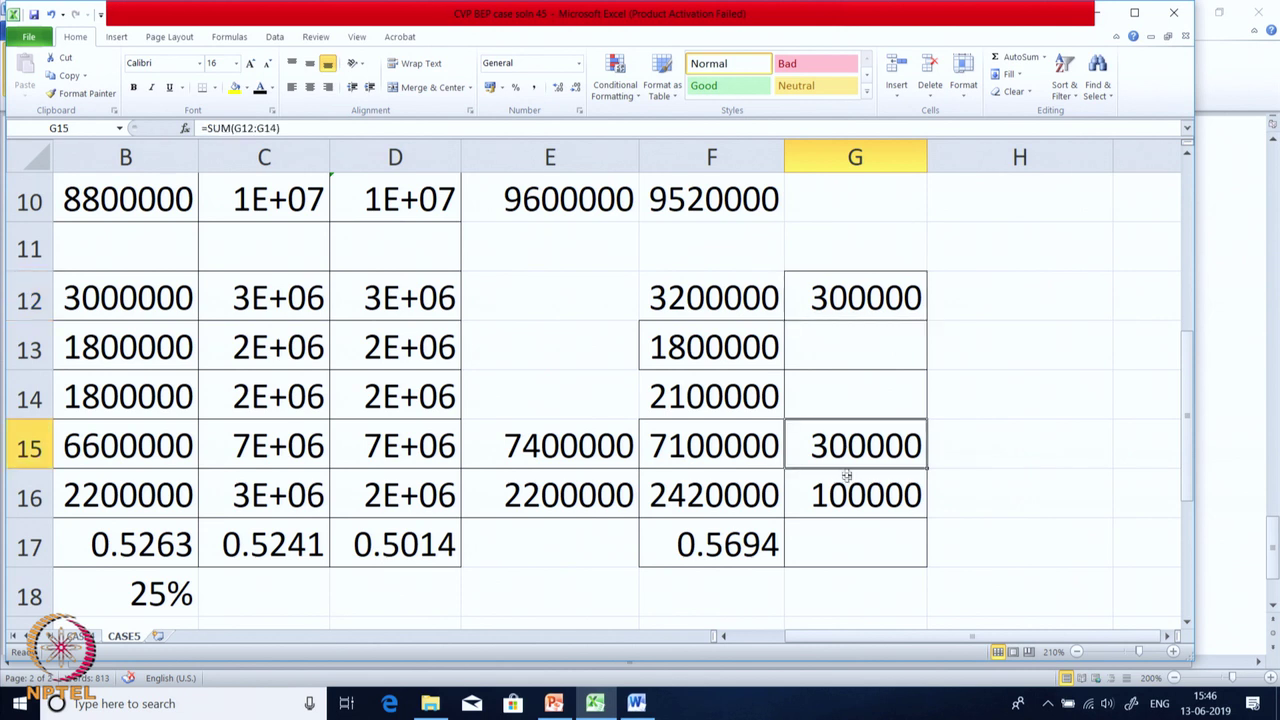
Reveal Proposal 4's total contribution in G10 and number of units in G9 by setting their font colour to black.
{"action": "left_click", "coordinate": [845, 492]}
{"action": "scroll", "coordinate": [845, 490], "scroll_direction": "up", "scroll_amount": 2}
{"action": "left_click", "coordinate": [843, 482]}
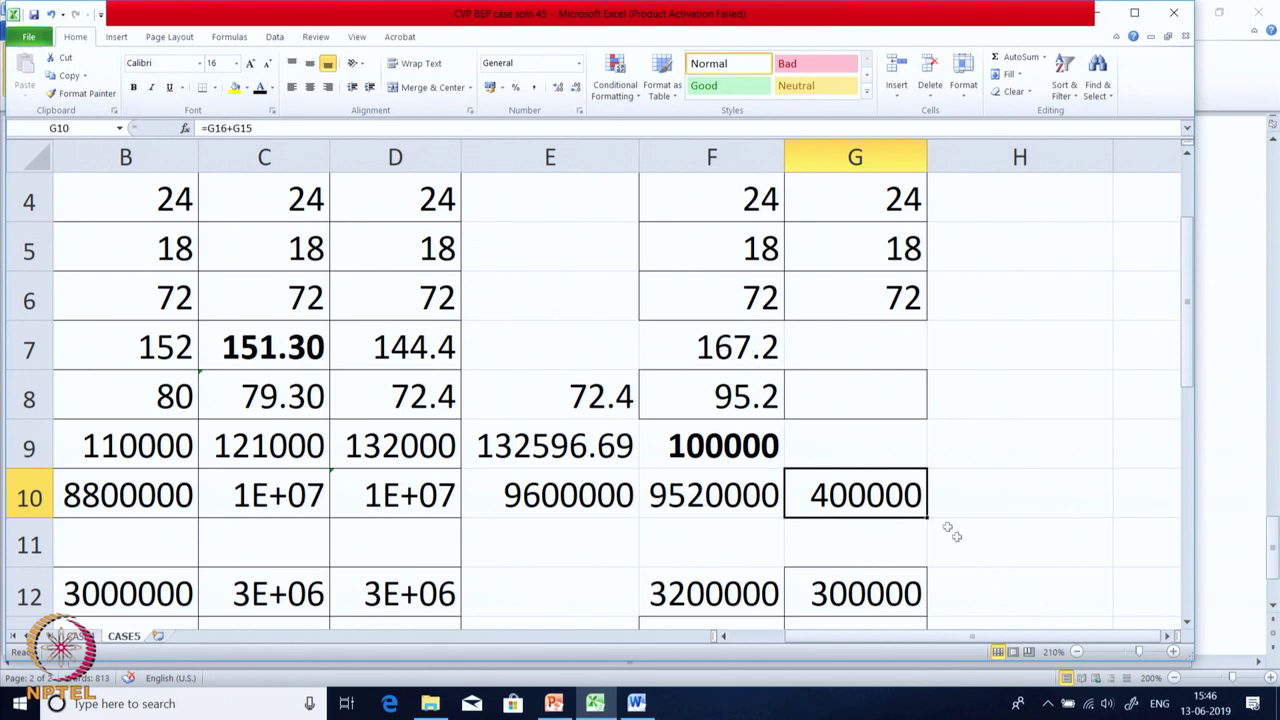
{"action": "left_click", "coordinate": [872, 446]}
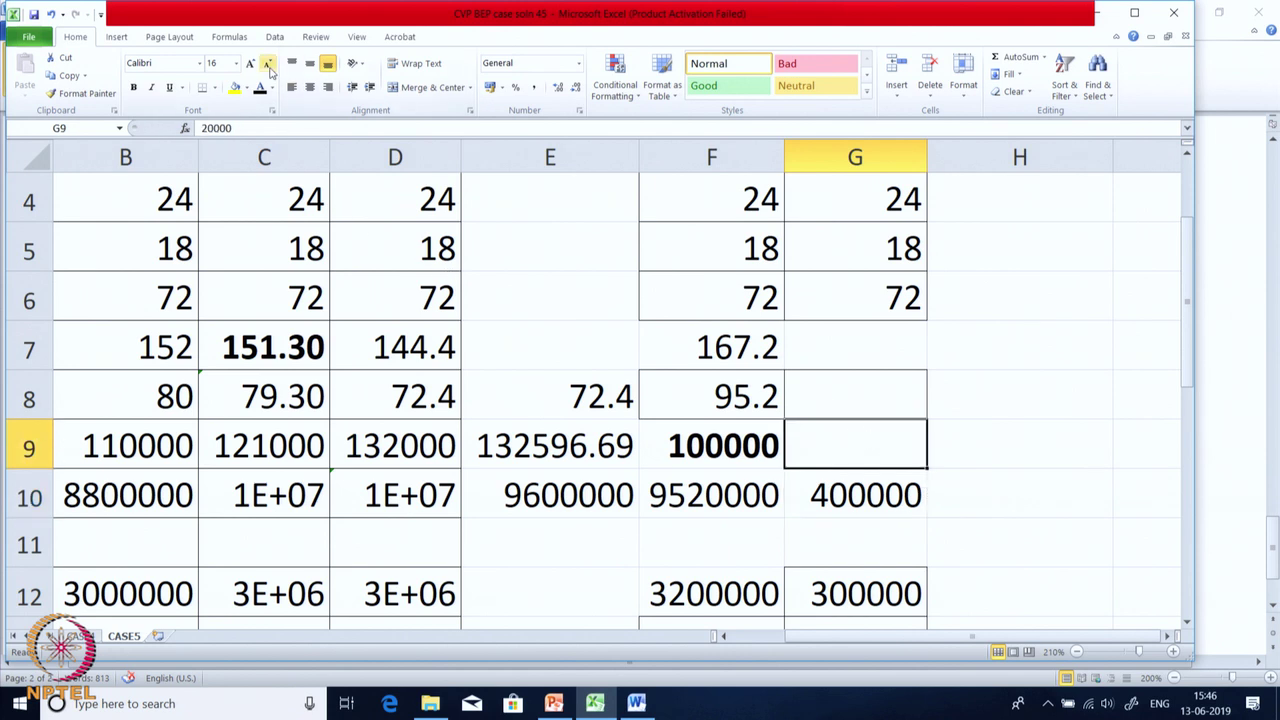
{"action": "left_click", "coordinate": [258, 88]}
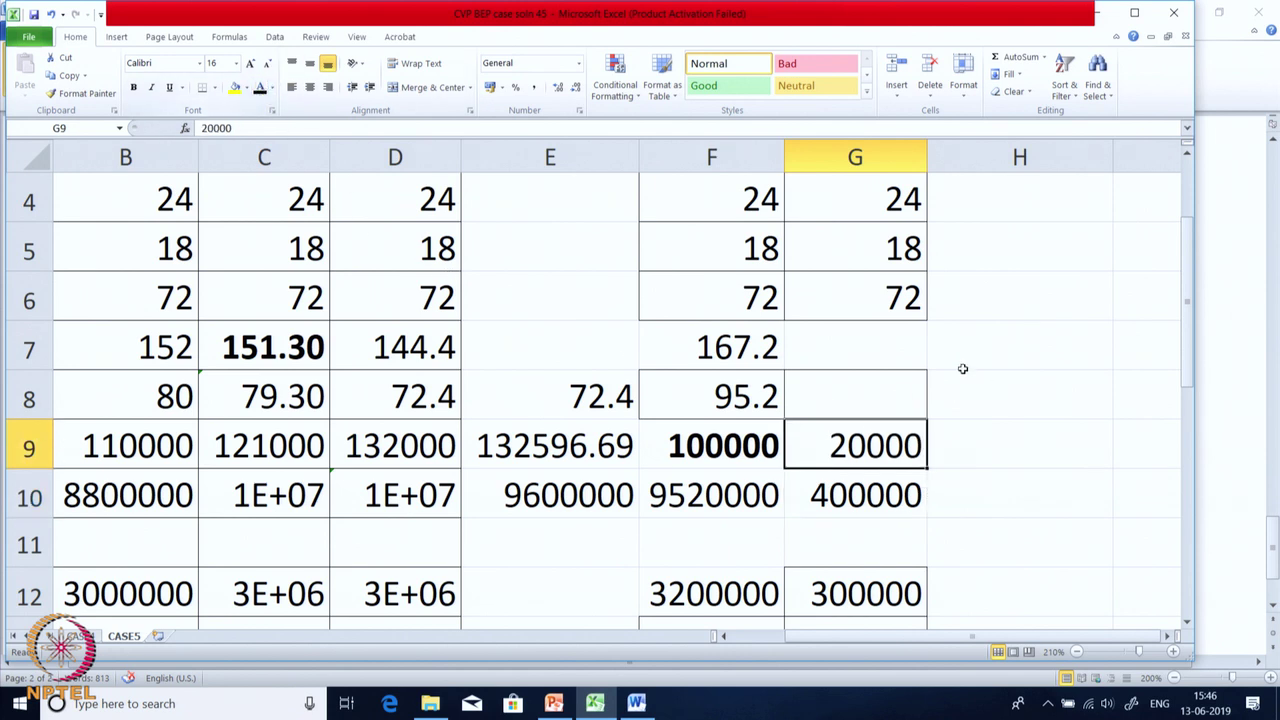
Reveal Proposal 4's contribution per unit in G8 and selling price in G7 in black font, and compare the price with the budget's in B7.
{"action": "left_click", "coordinate": [855, 400]}
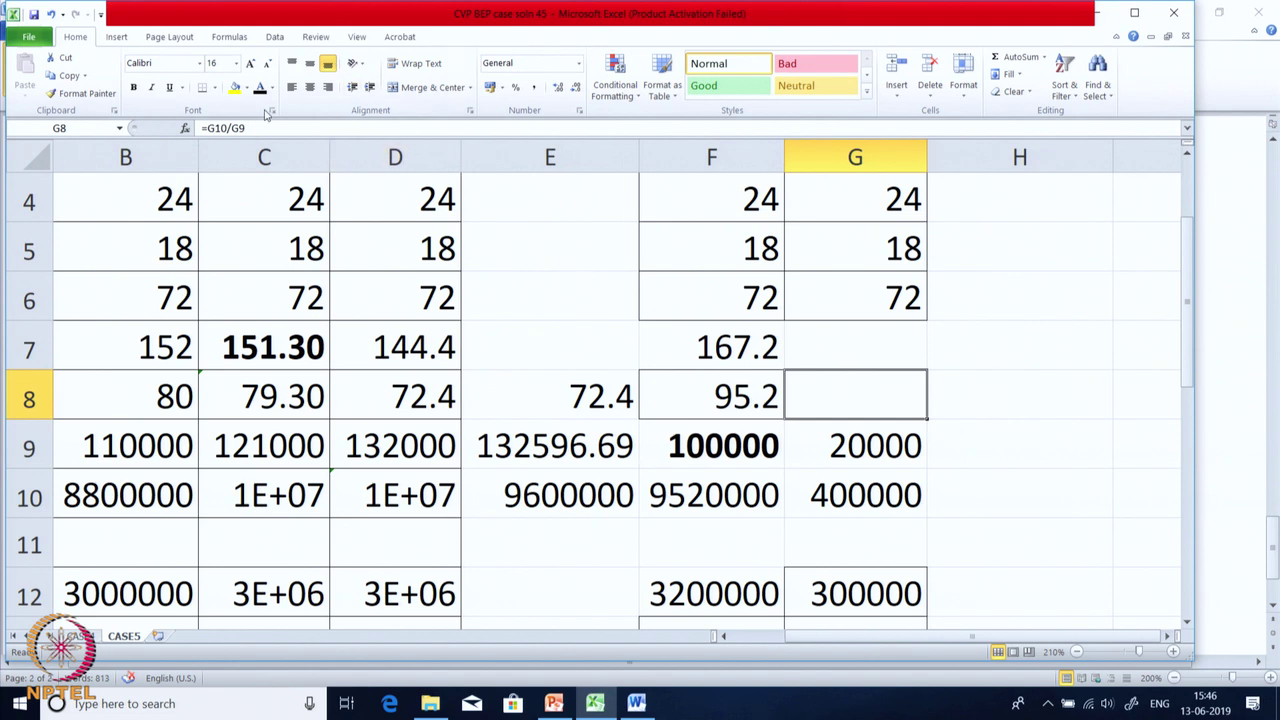
{"action": "left_click", "coordinate": [258, 88]}
{"action": "left_click", "coordinate": [820, 348]}
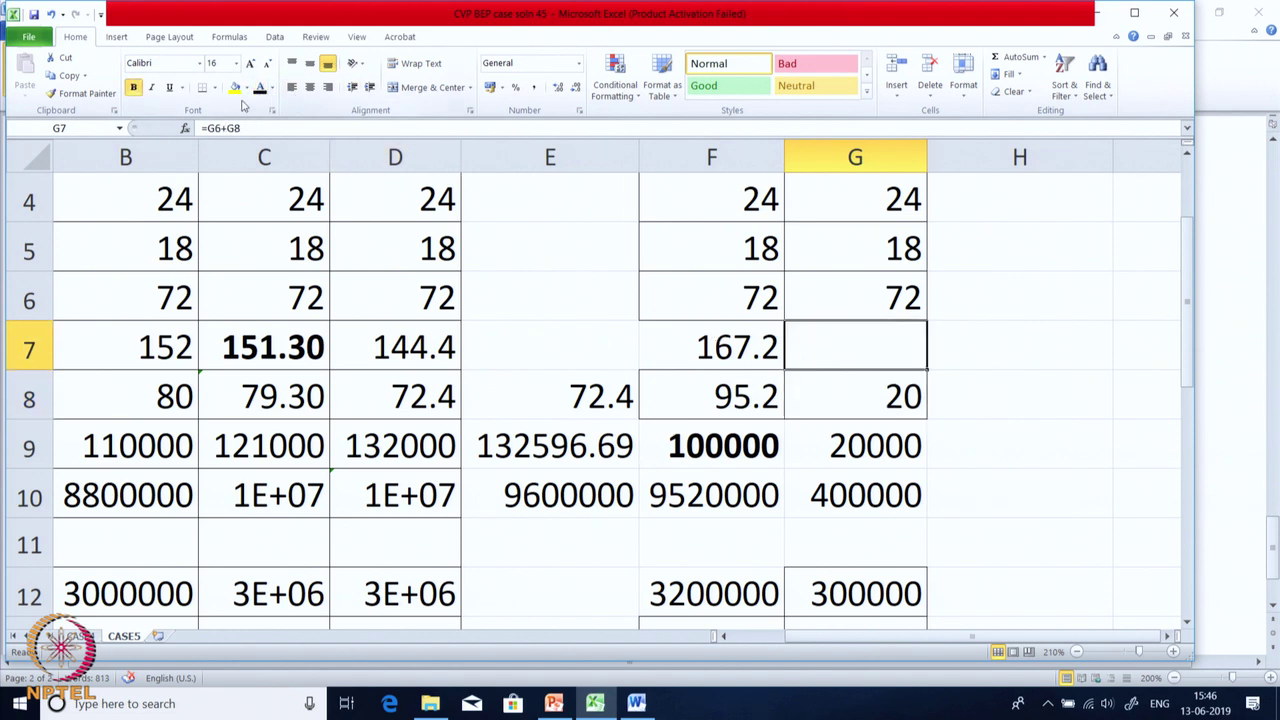
{"action": "left_click", "coordinate": [259, 88]}
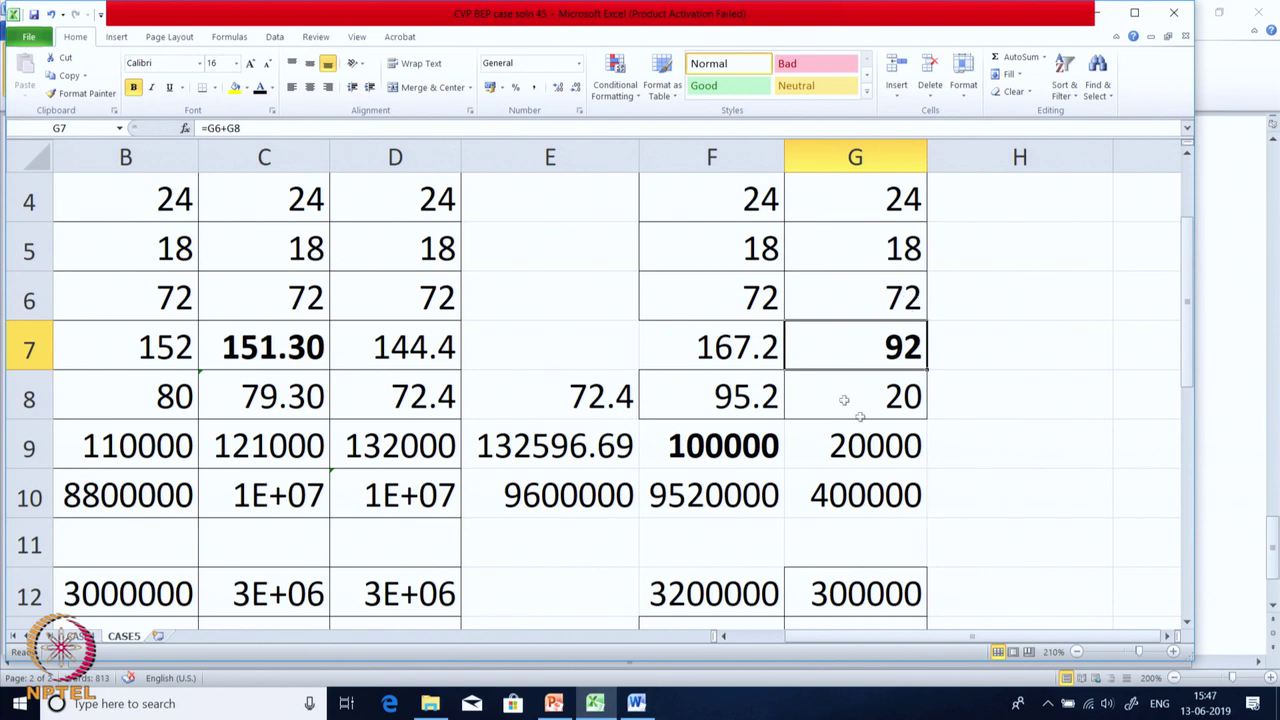
{"action": "left_click", "coordinate": [157, 364]}
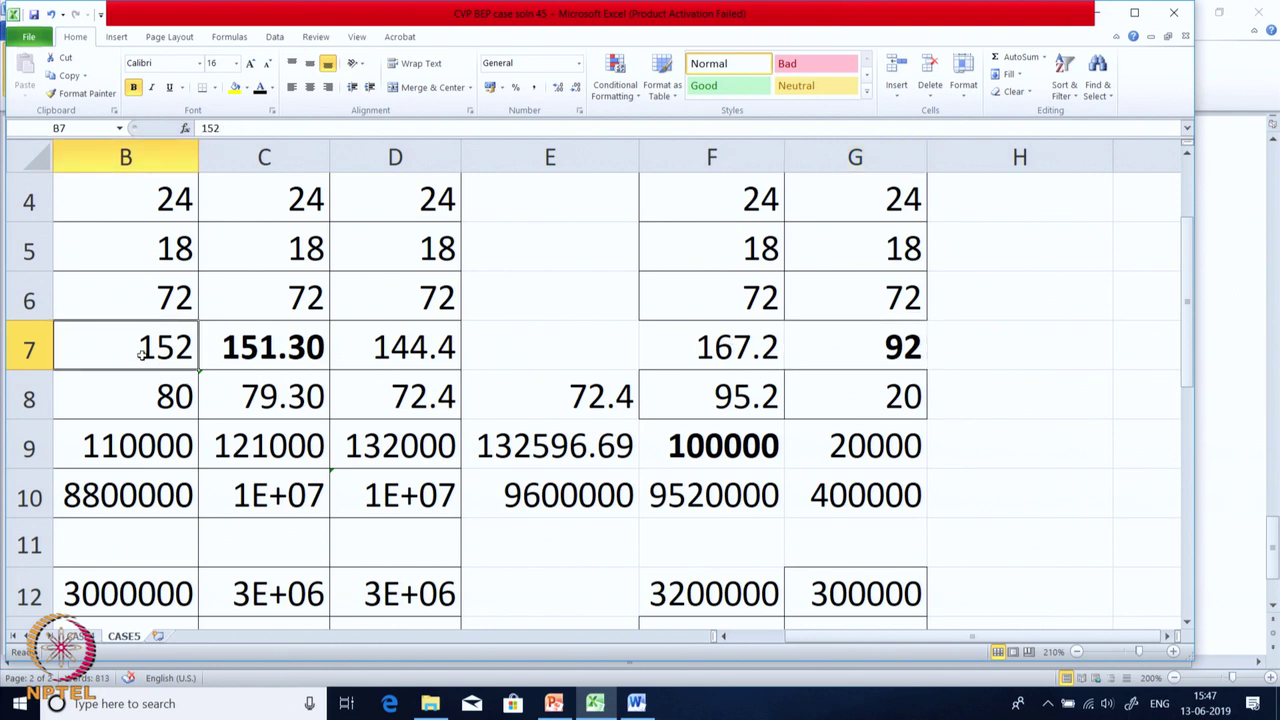
{"action": "left_click", "coordinate": [826, 345]}
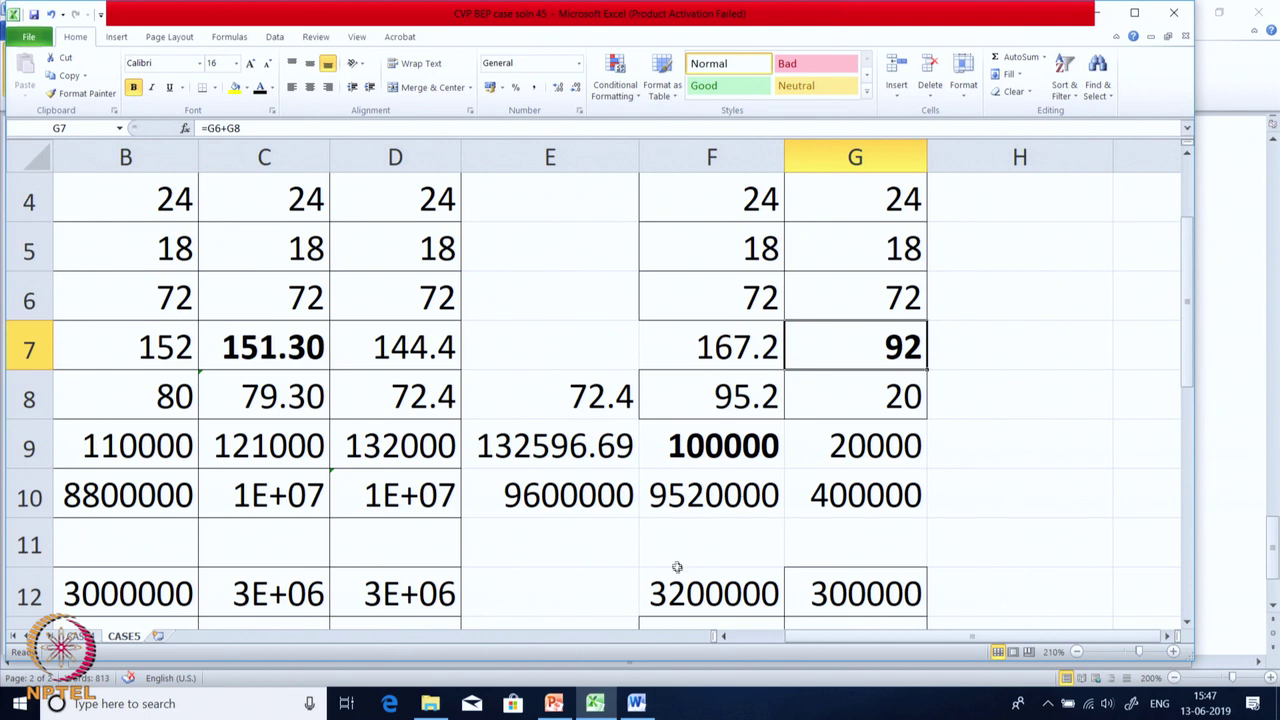
Reread the government tender proposal in the Word case document, then return to Excel and review Proposal 4's figures from variable cost to profit.
{"action": "left_click", "coordinate": [636, 703]}
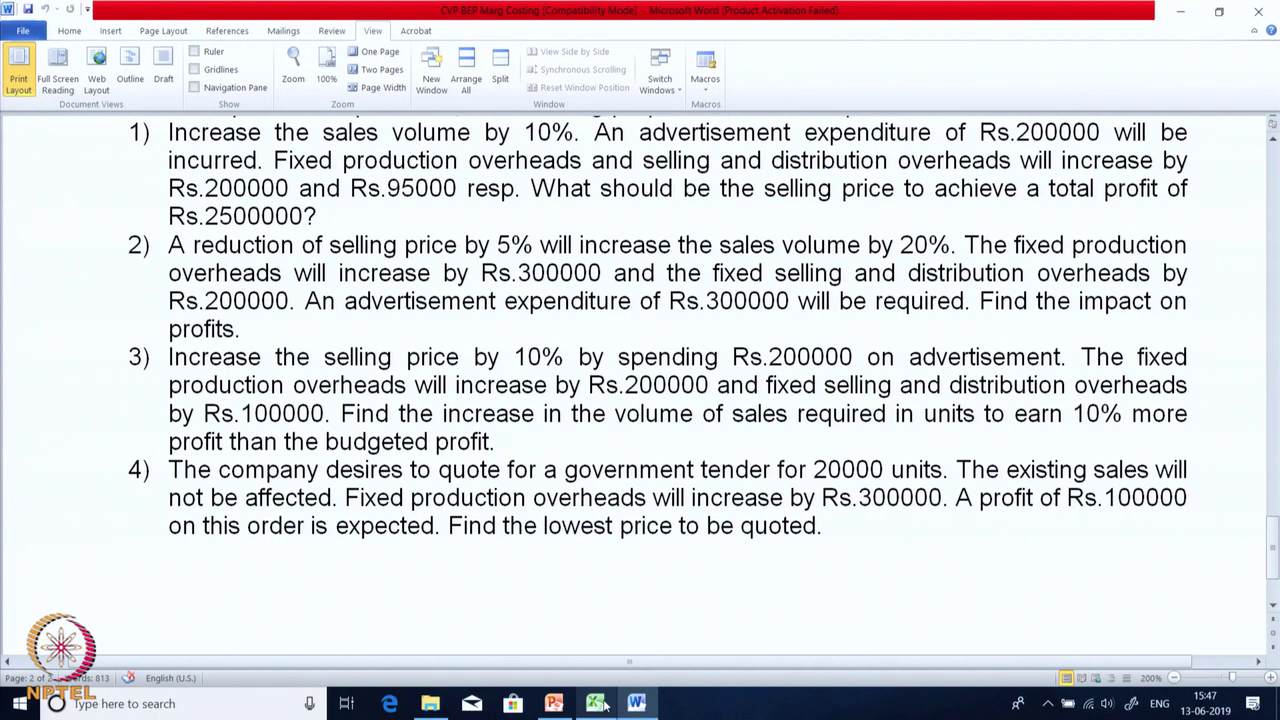
{"action": "left_click", "coordinate": [595, 703]}
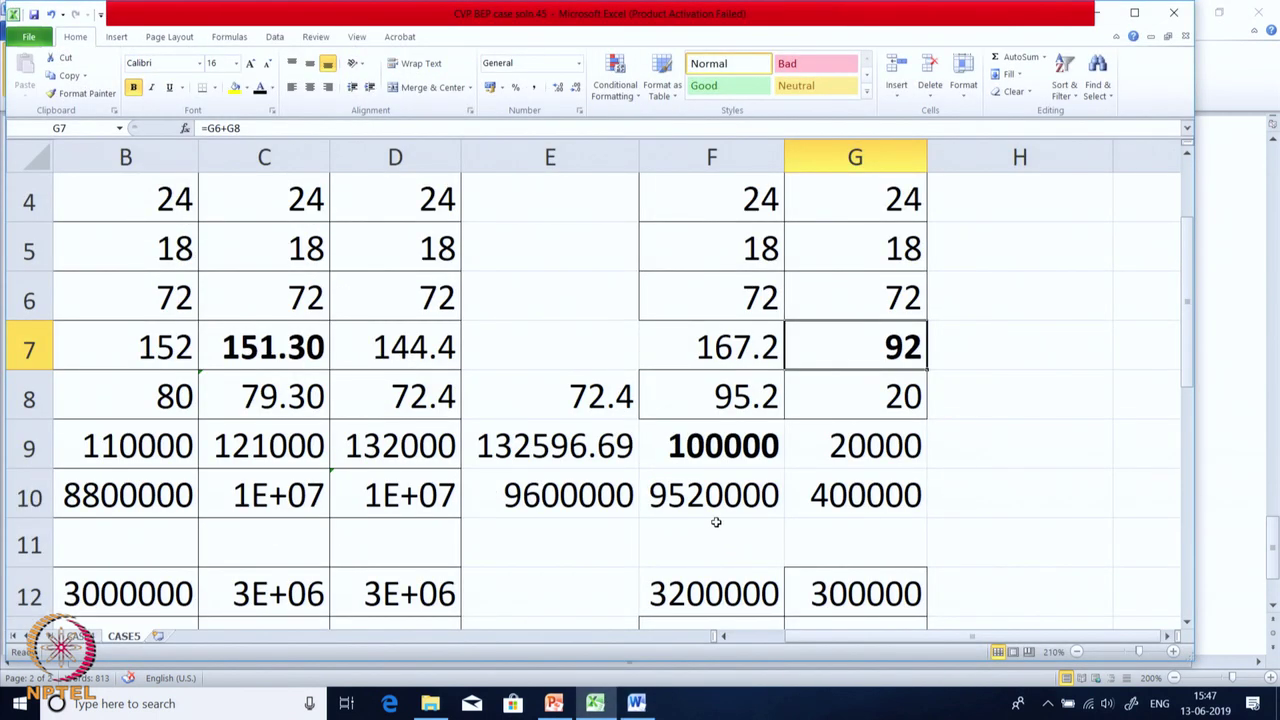
{"action": "scroll", "coordinate": [858, 516], "scroll_direction": "up", "scroll_amount": 1}
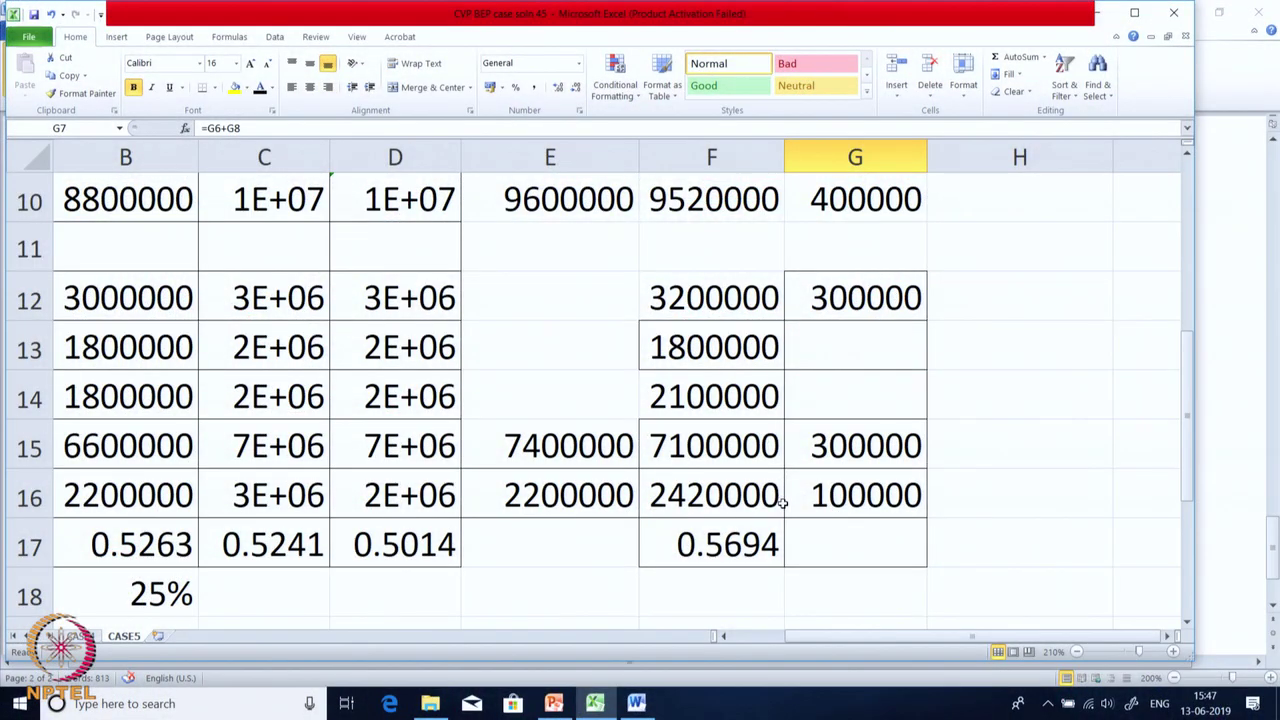
{"action": "scroll", "coordinate": [845, 493], "scroll_direction": "up", "scroll_amount": 3}
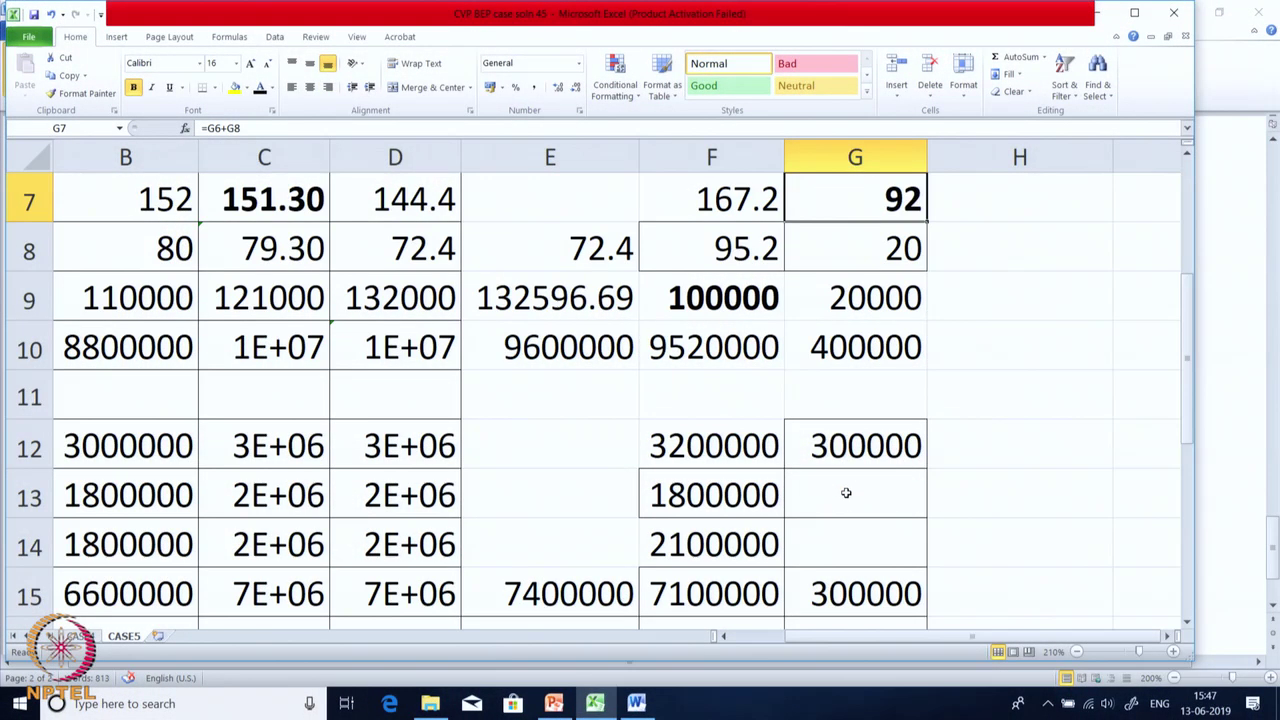
{"action": "left_click", "coordinate": [865, 451]}
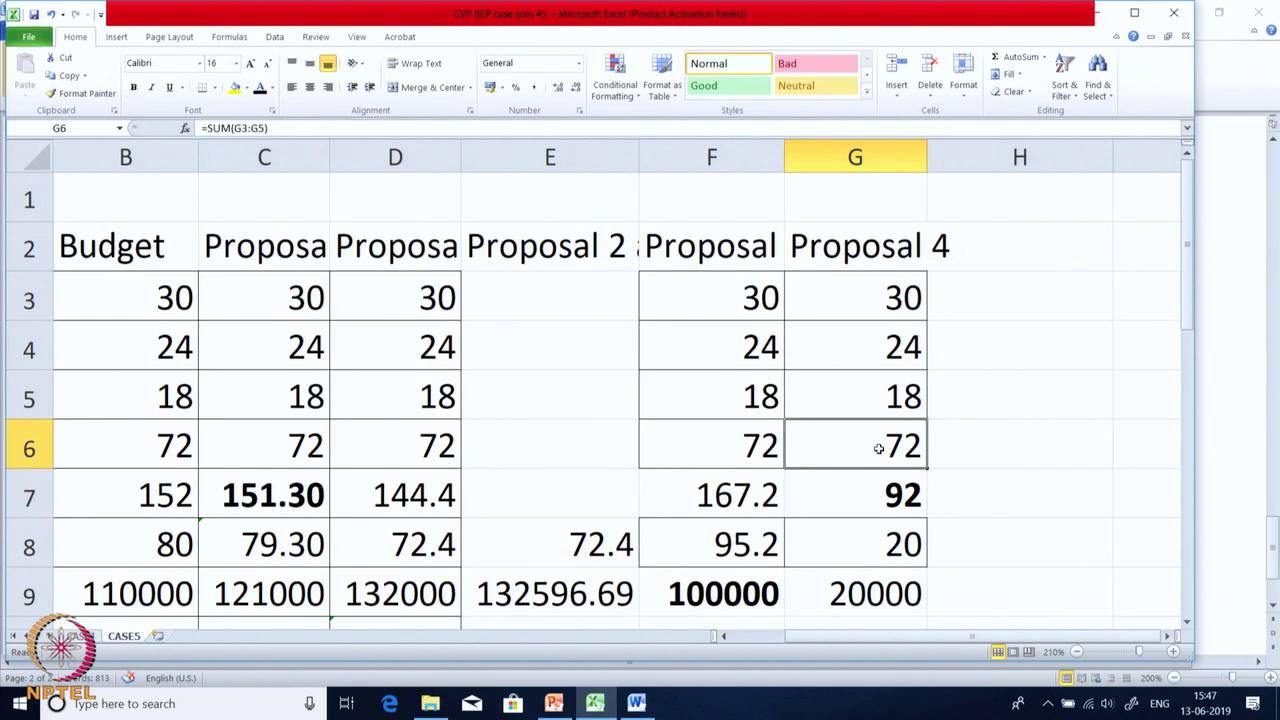
{"action": "scroll", "coordinate": [877, 456], "scroll_direction": "down", "scroll_amount": 1}
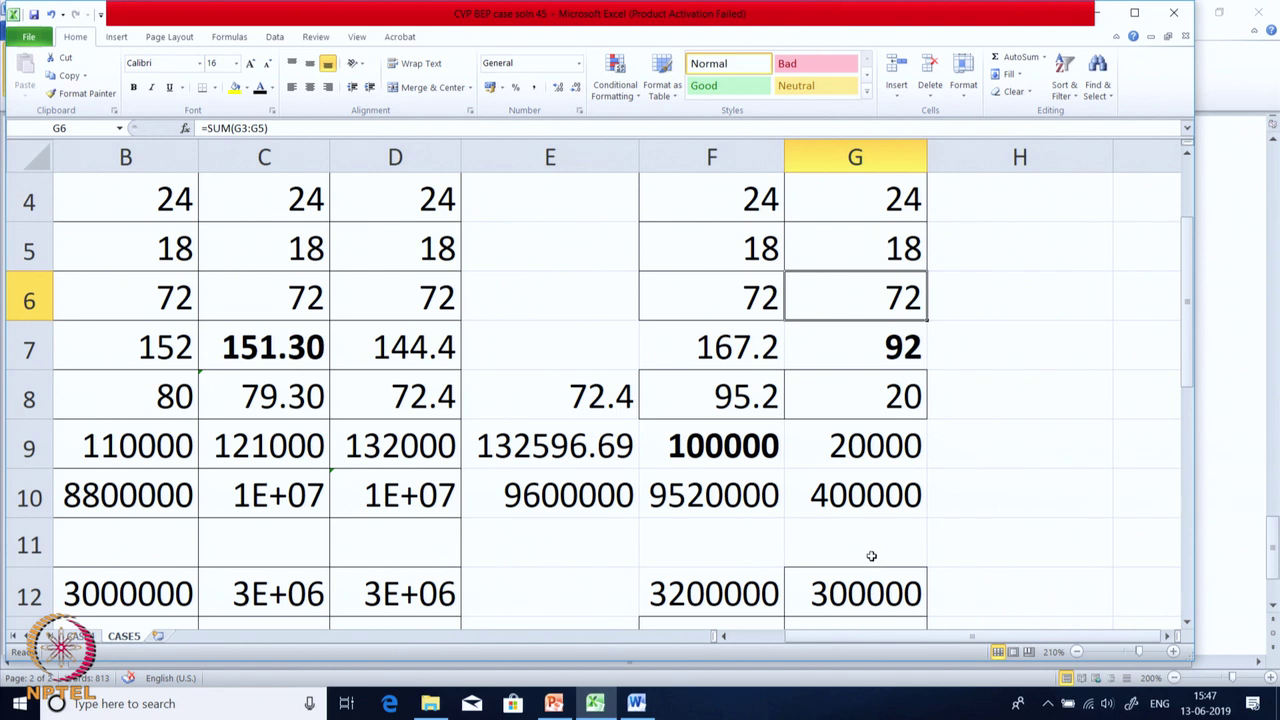
{"action": "scroll", "coordinate": [871, 556], "scroll_direction": "up", "scroll_amount": 1}
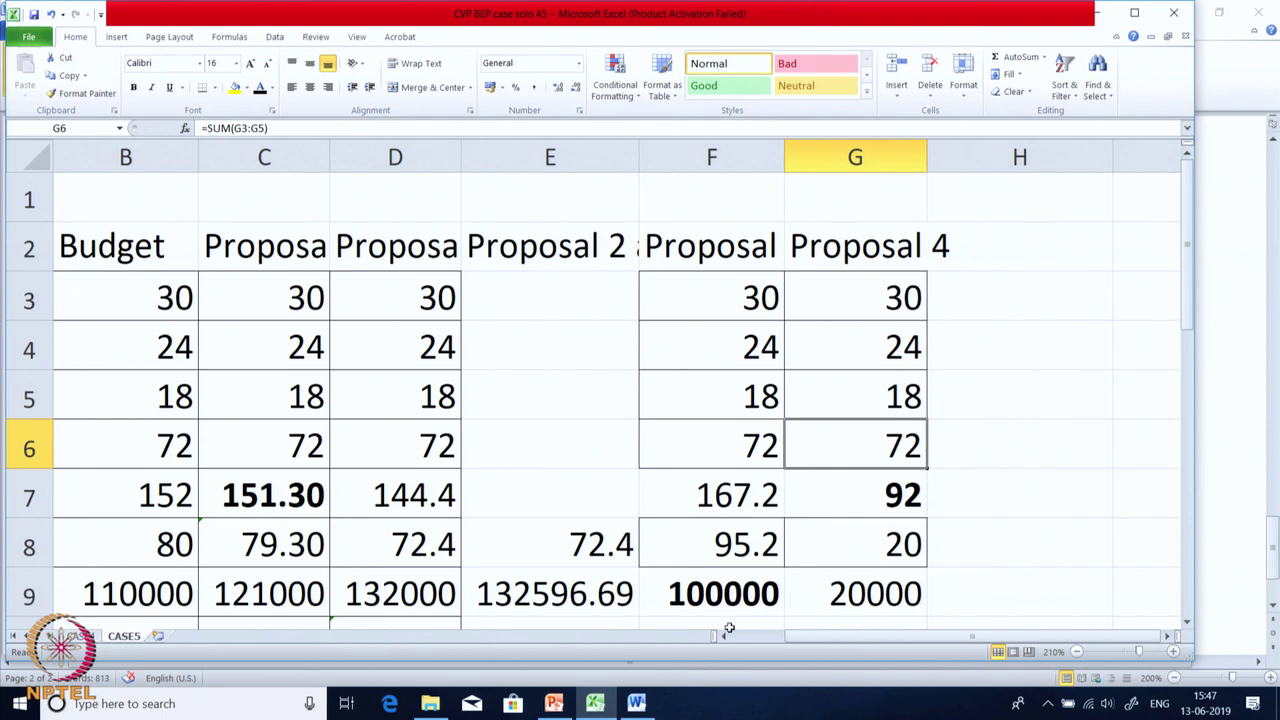
Narrow column E so the row labels and all proposals fit in view, and review the whole comparison down to the BEP rows.
{"action": "left_click", "coordinate": [726, 636]}
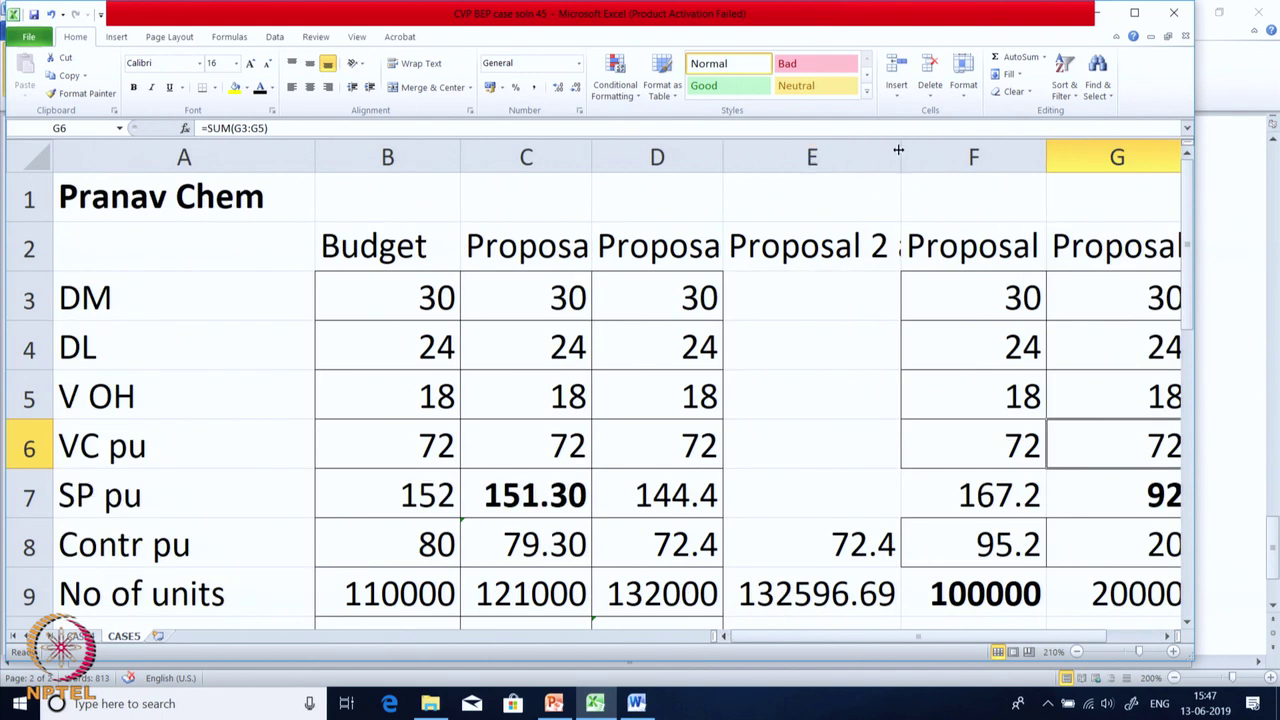
{"action": "left_click_drag", "start_coordinate": [903, 153], "coordinate": [823, 153]}
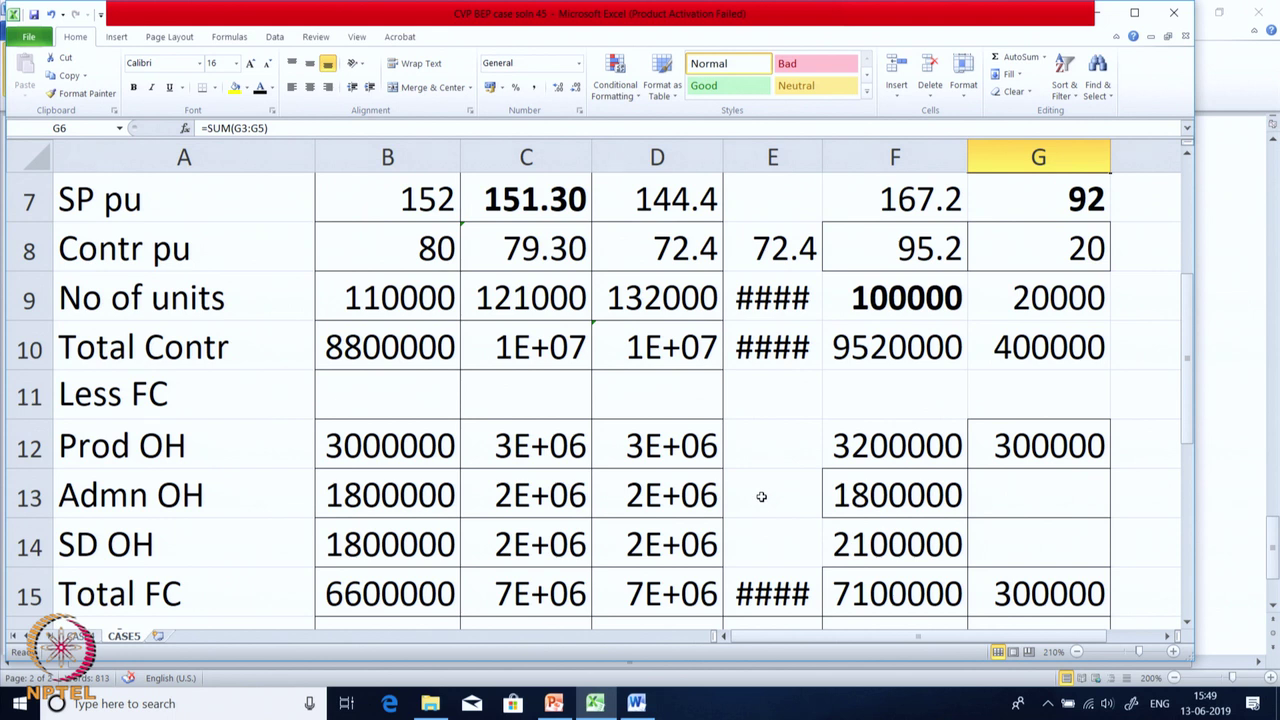
{"action": "scroll", "coordinate": [761, 497], "scroll_direction": "down", "scroll_amount": 4}
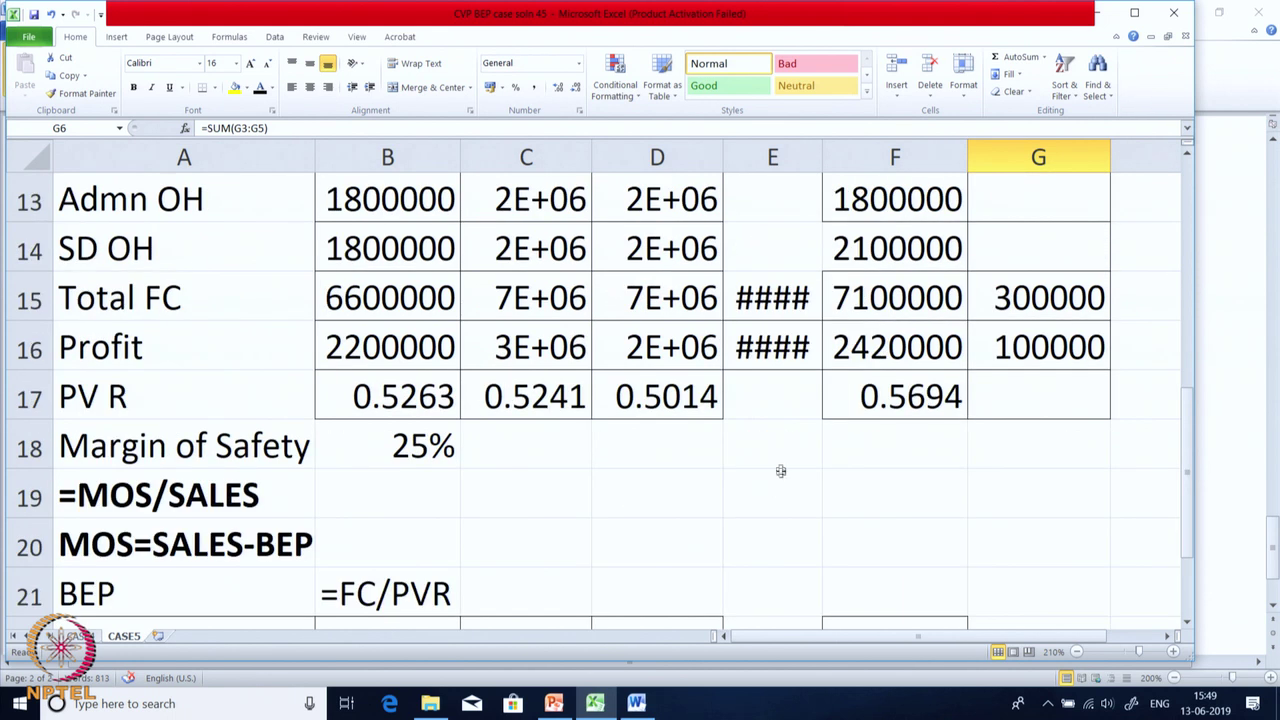
{"action": "scroll", "coordinate": [750, 521], "scroll_direction": "up", "scroll_amount": 5}
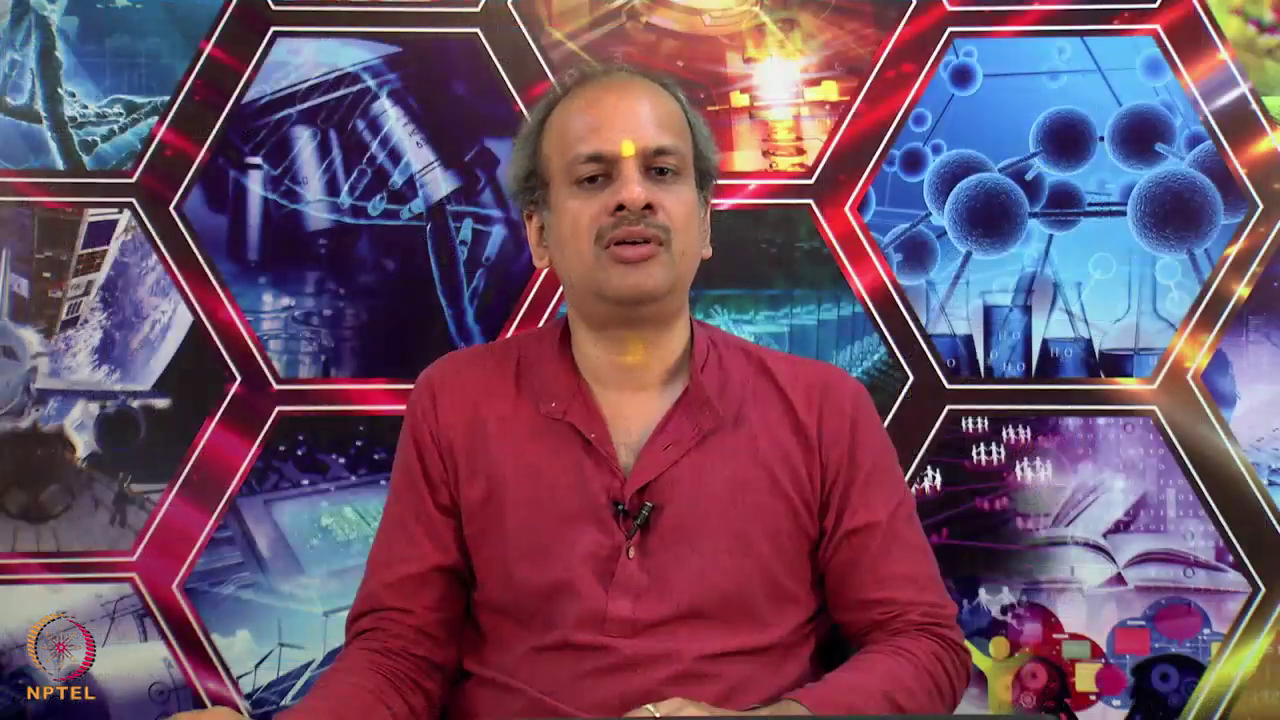